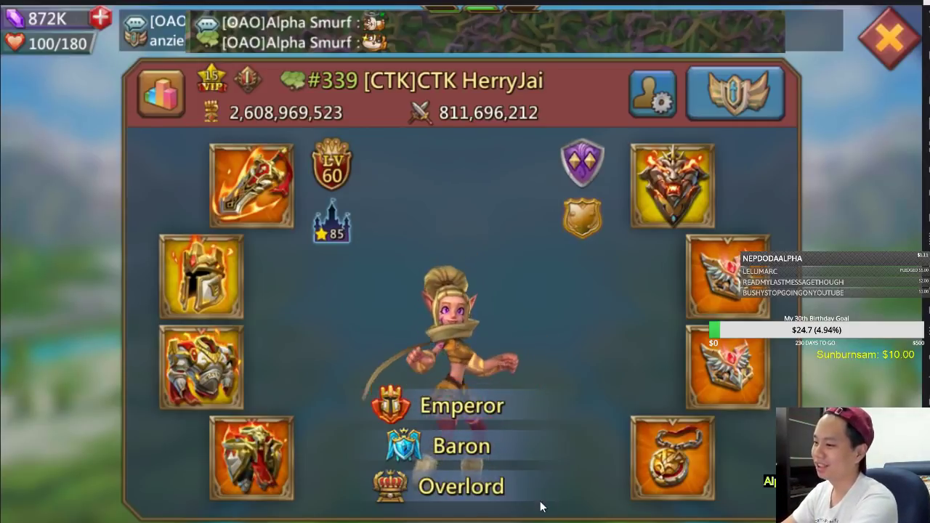
Switch to the spreadsheet and scroll through the main-hand comparison tables
key(alt+Tab)
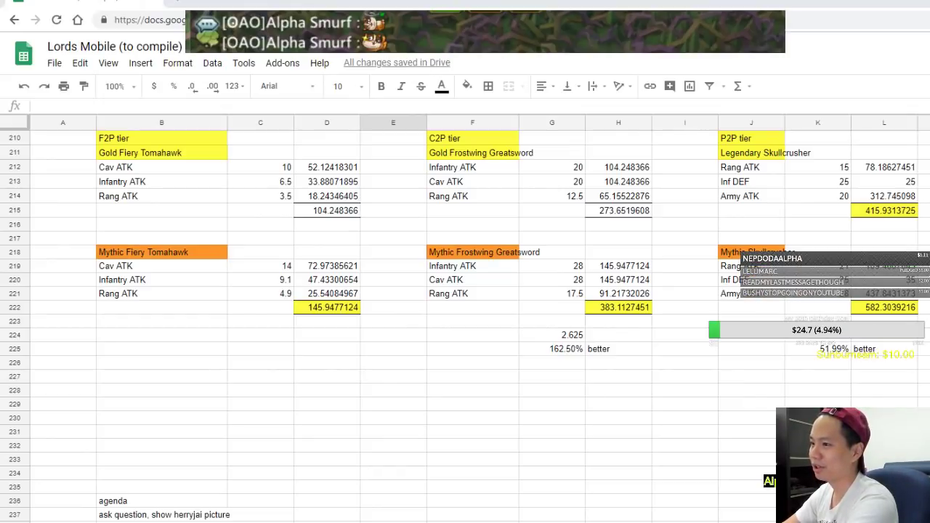
scroll(485, 515, up, 3)
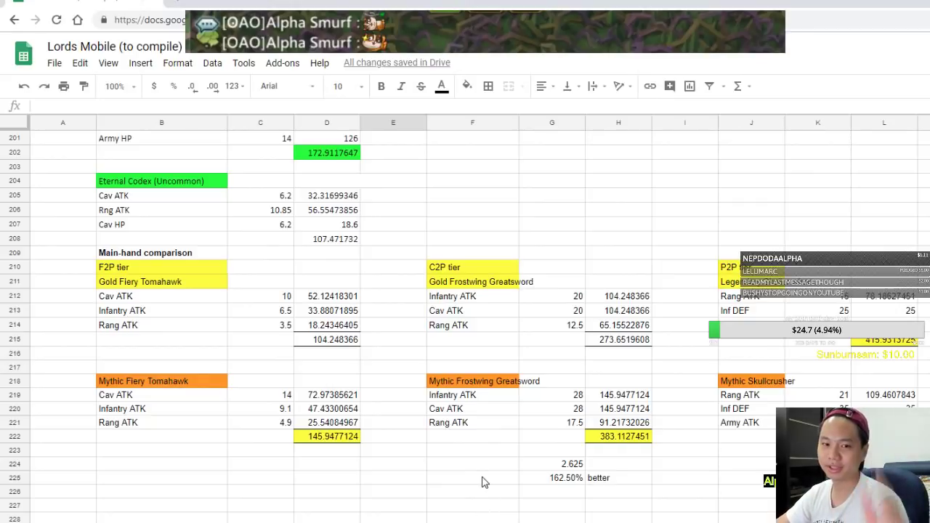
scroll(387, 399, down, 3)
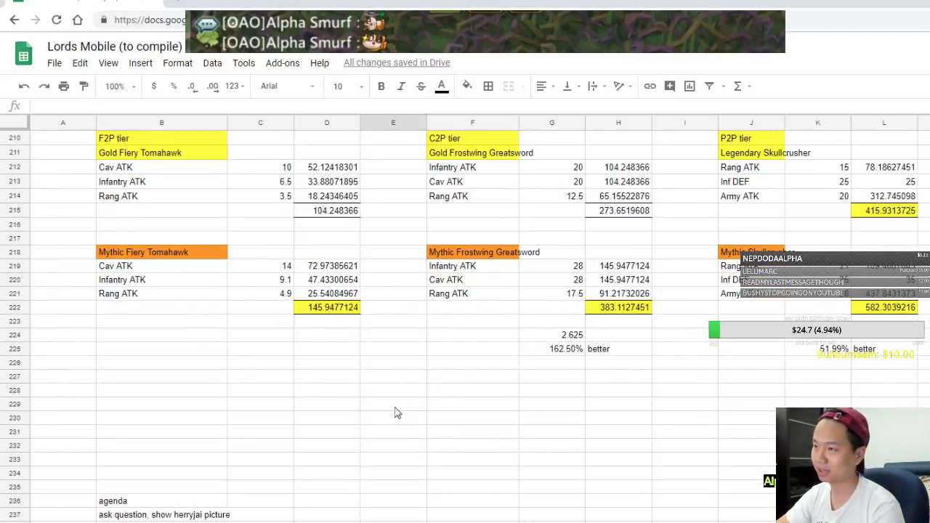
scroll(395, 413, up, 20)
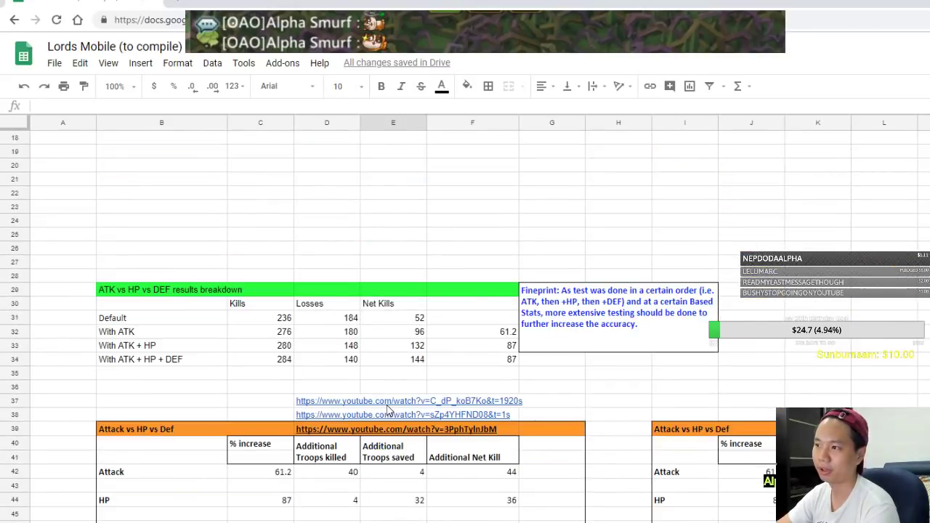
scroll(388, 411, down, 9)
scroll(385, 413, down, 3)
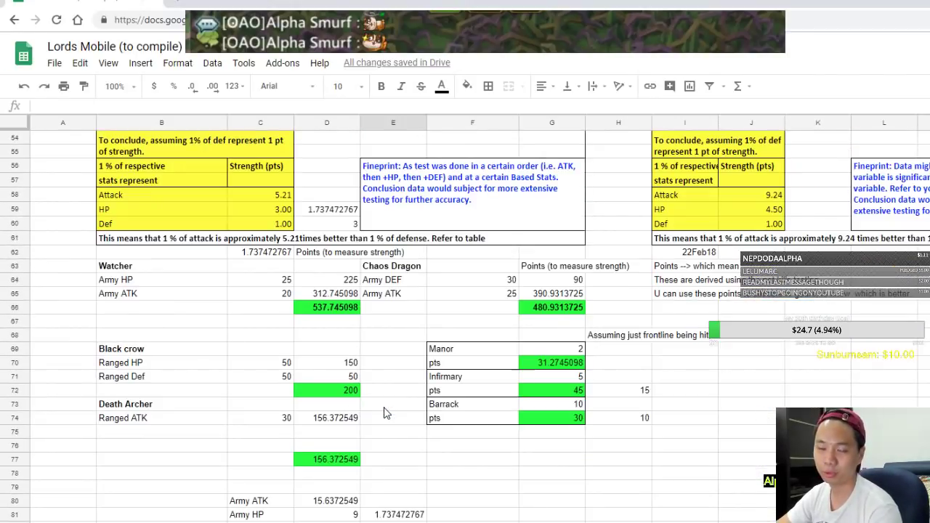
Select the attack, HP and Def strength values in B58:C61, then return to Lords Mobile
drag(141, 202, 276, 244)
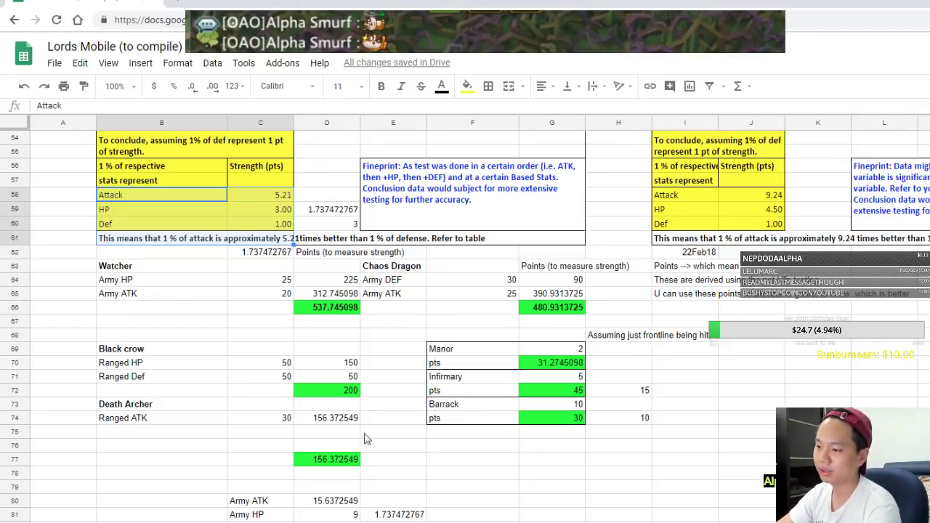
scroll(381, 448, down, 10)
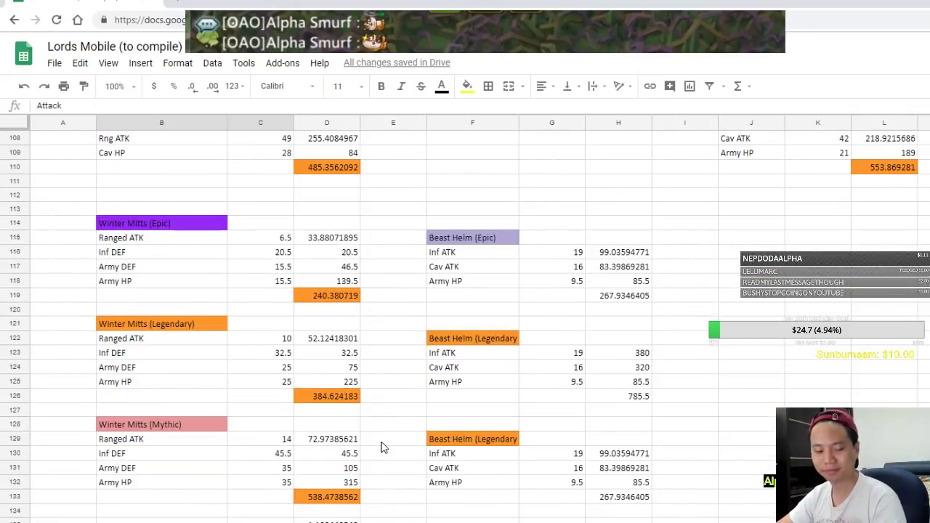
key(alt+Tab)
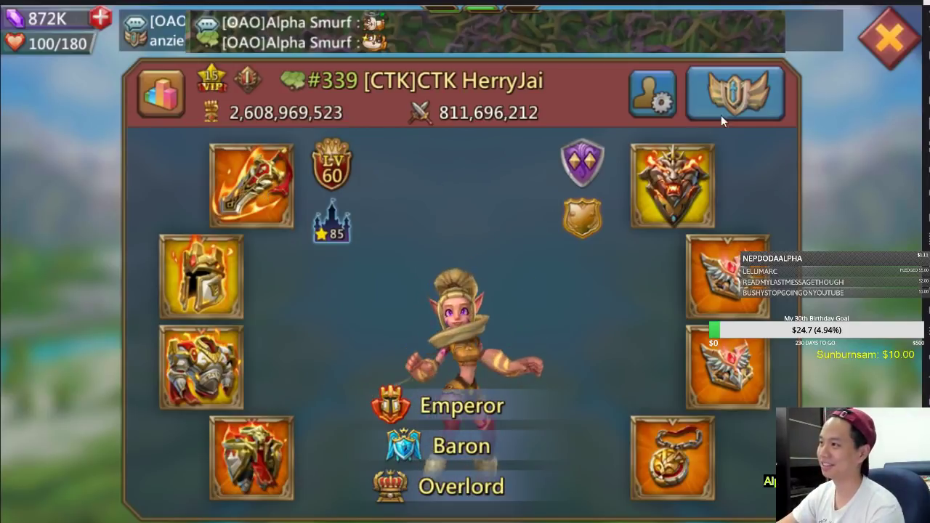
Close the profile, Battle Royal and events panels, then equip the hero's Combat gear preset
click(892, 55)
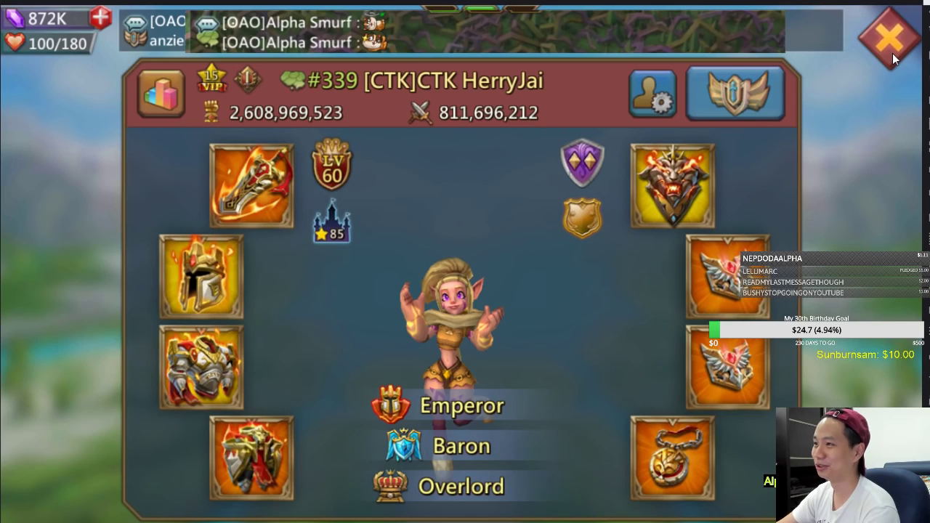
click(892, 54)
click(892, 53)
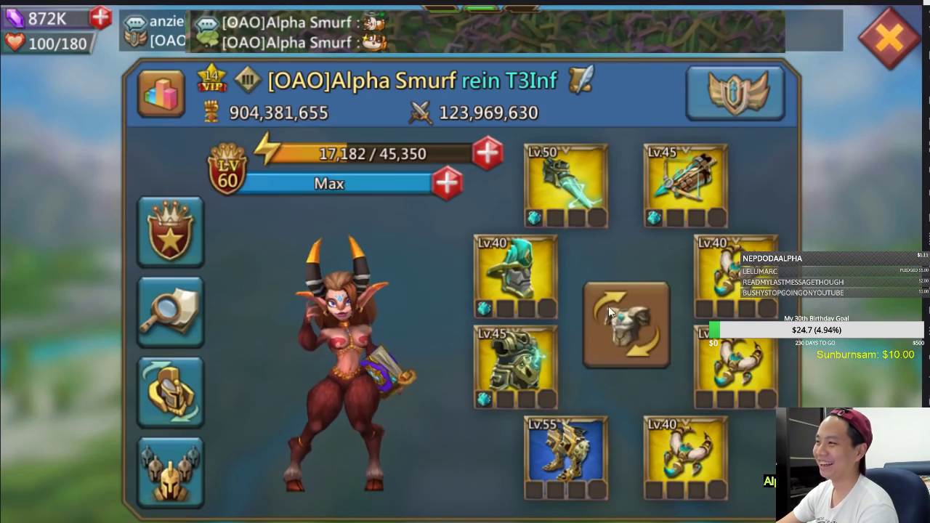
click(717, 93)
click(673, 142)
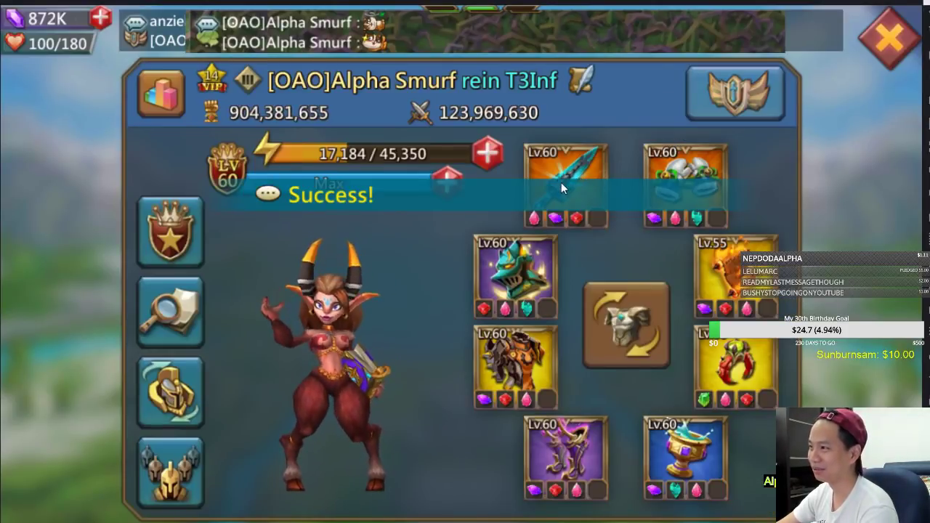
Inspect the inlaid jewels of the Frostwing Greatsword main-hand, then close the equipment screens
click(561, 183)
click(600, 452)
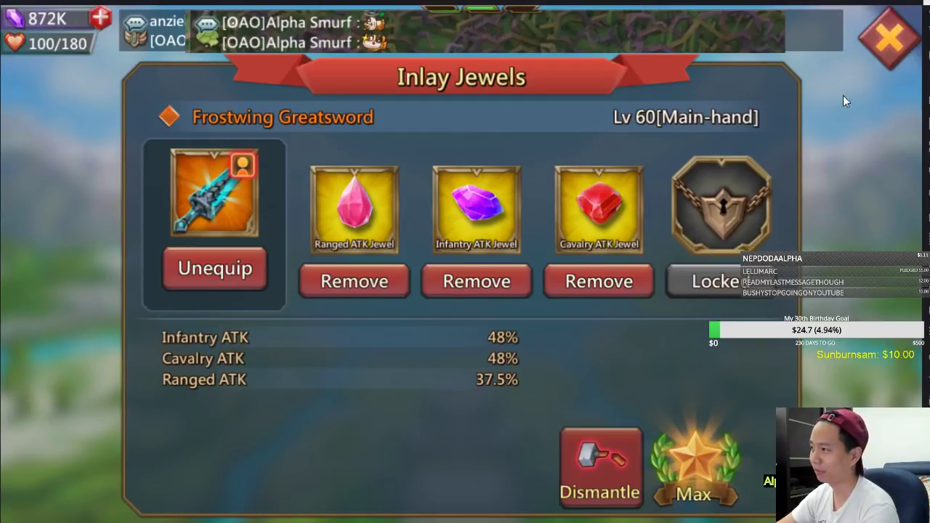
click(869, 45)
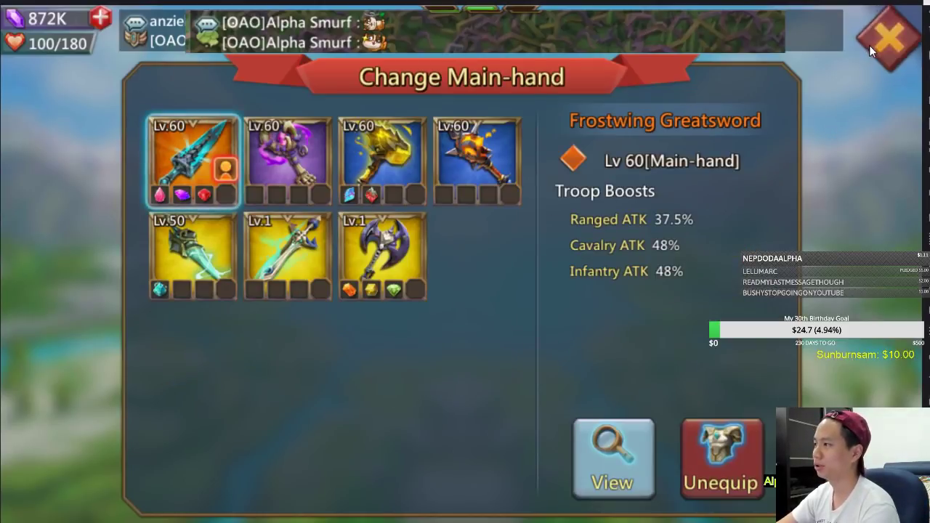
click(869, 45)
click(869, 45)
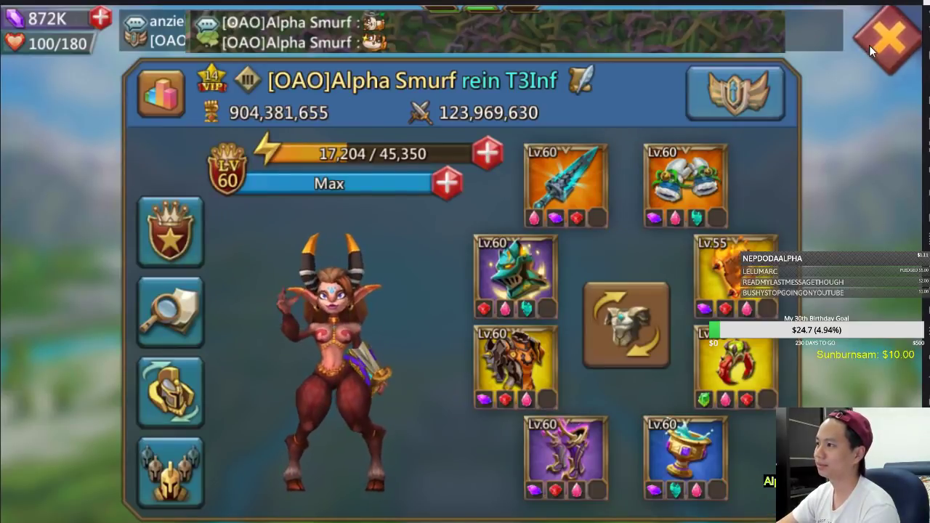
click(248, 93)
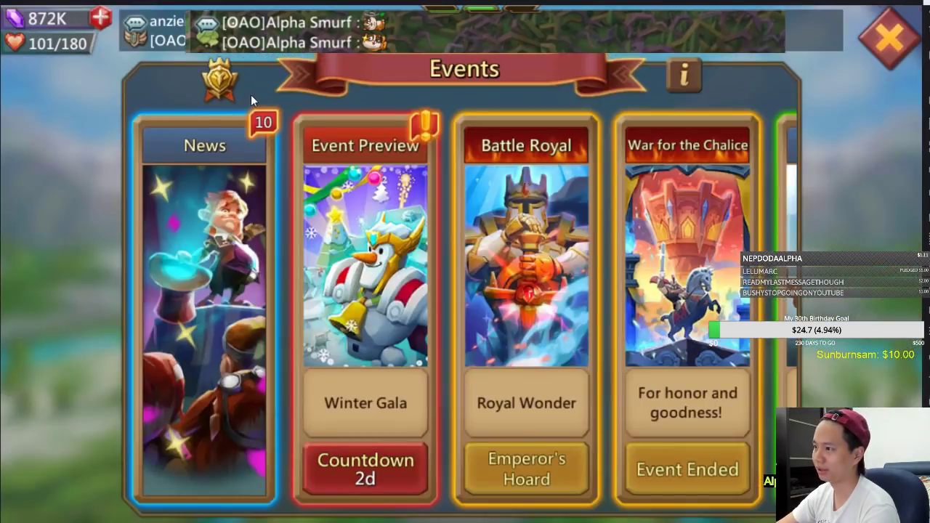
drag(374, 260, 293, 242)
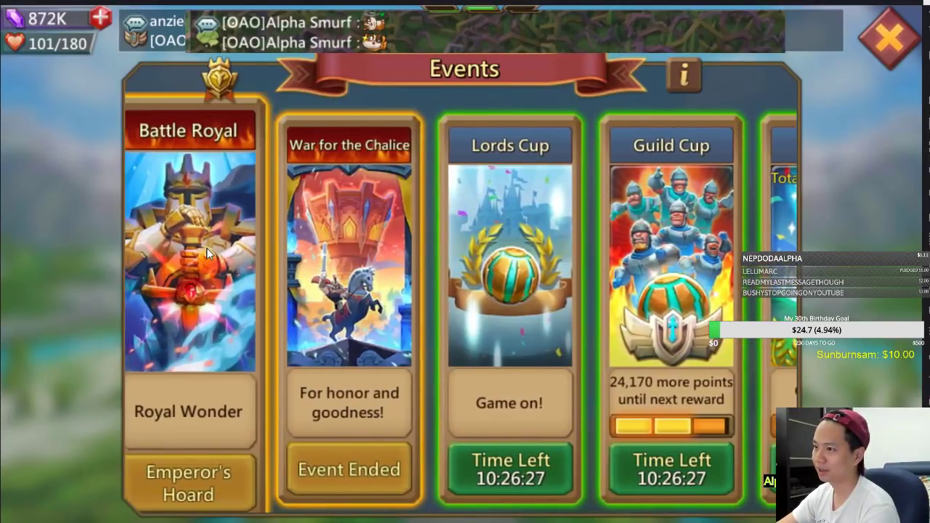
click(206, 248)
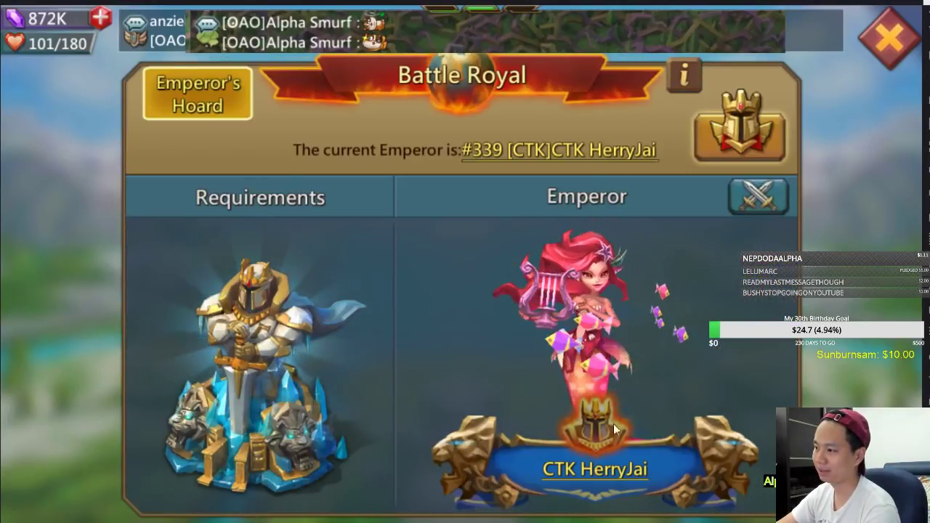
click(594, 469)
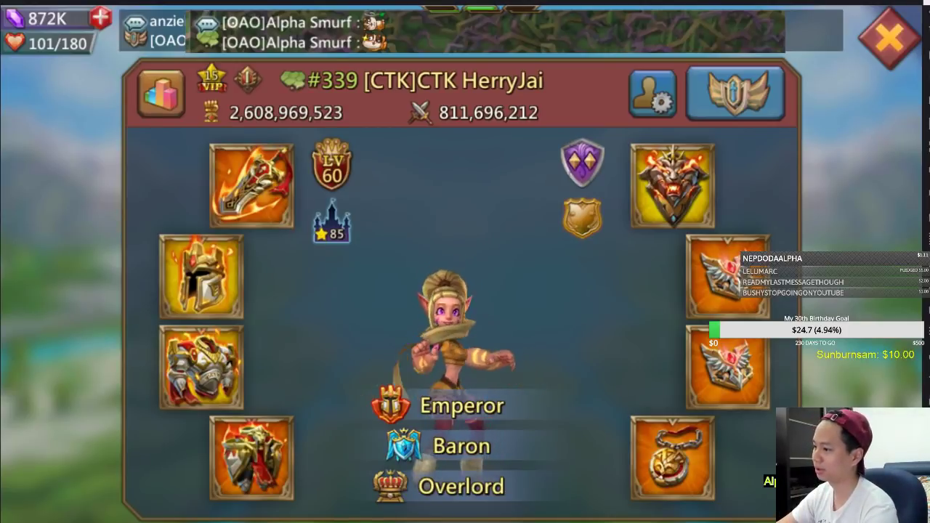
key(alt+Tab)
scroll(647, 498, down, 10)
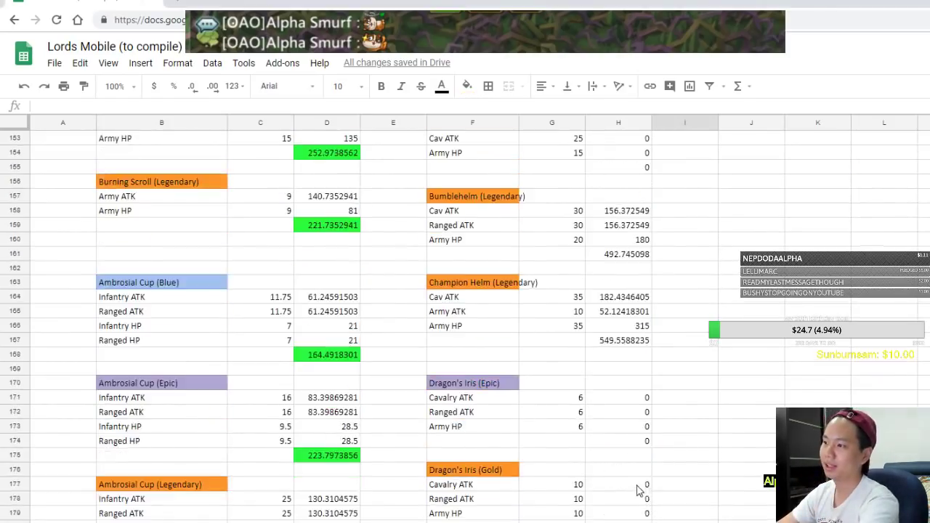
scroll(616, 454, down, 6)
scroll(608, 455, up, 4)
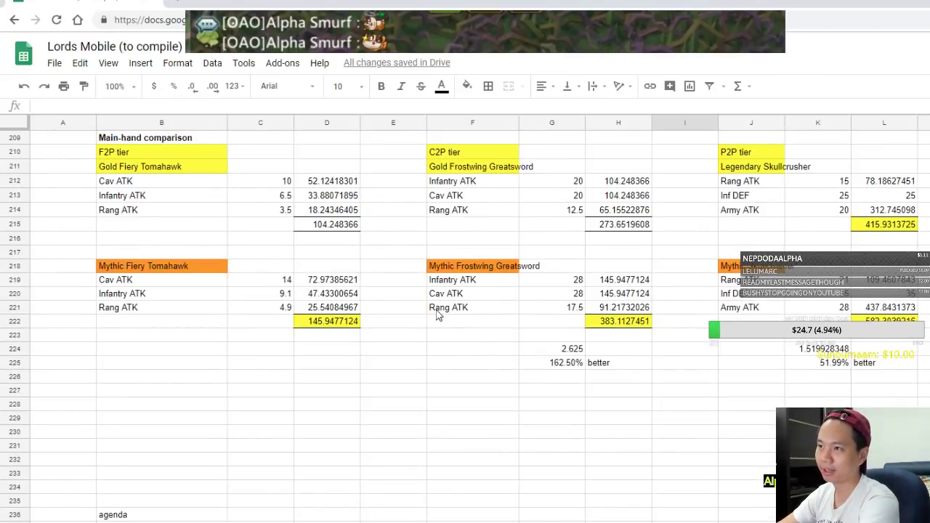
click(176, 267)
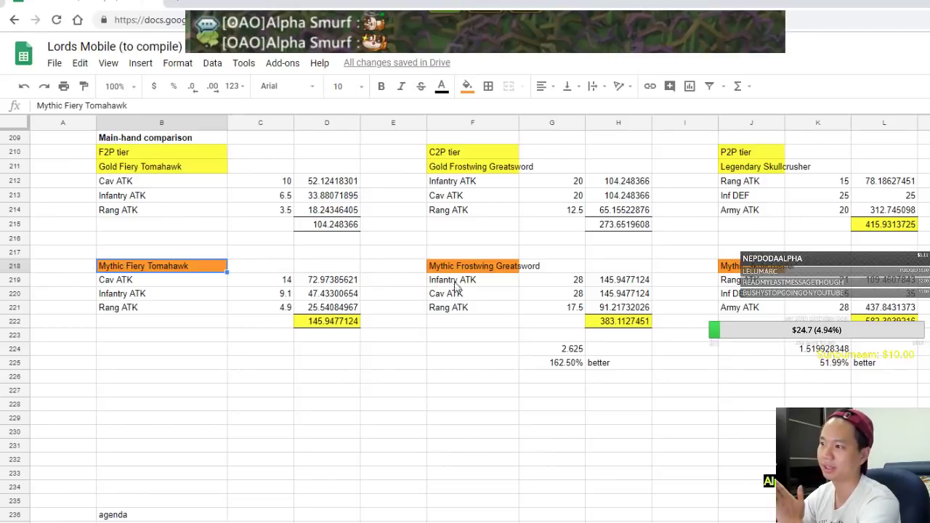
click(480, 270)
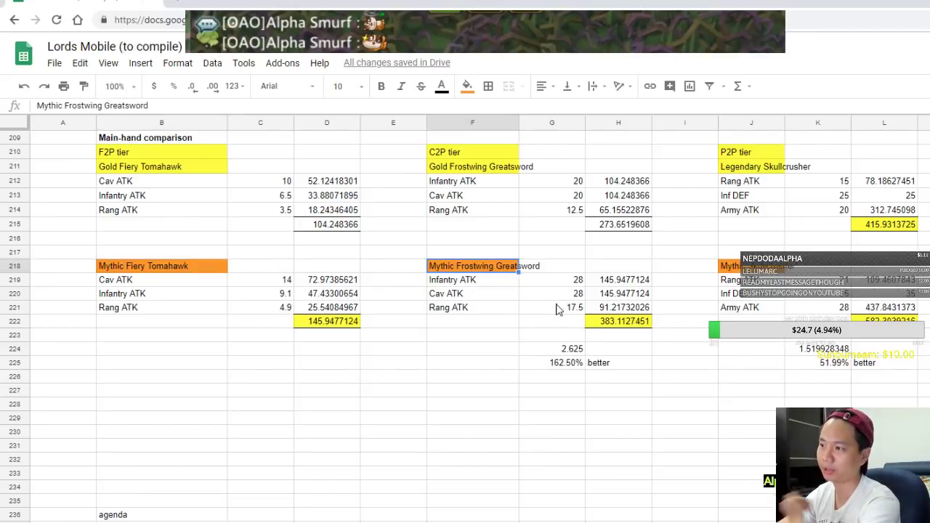
click(353, 308)
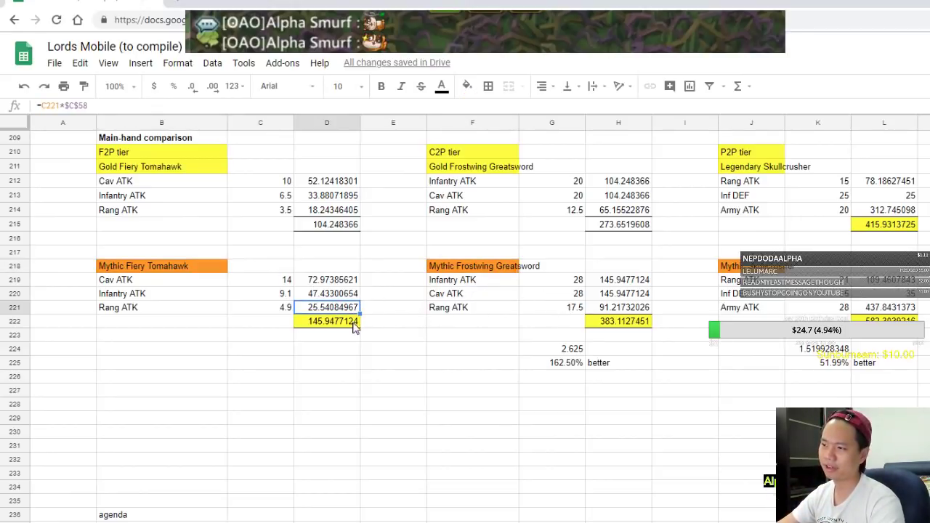
click(353, 323)
key(Right)
key(Right)
key(Right)
key(Right)
key(Right)
key(Right)
key(Right)
key(Right)
click(563, 348)
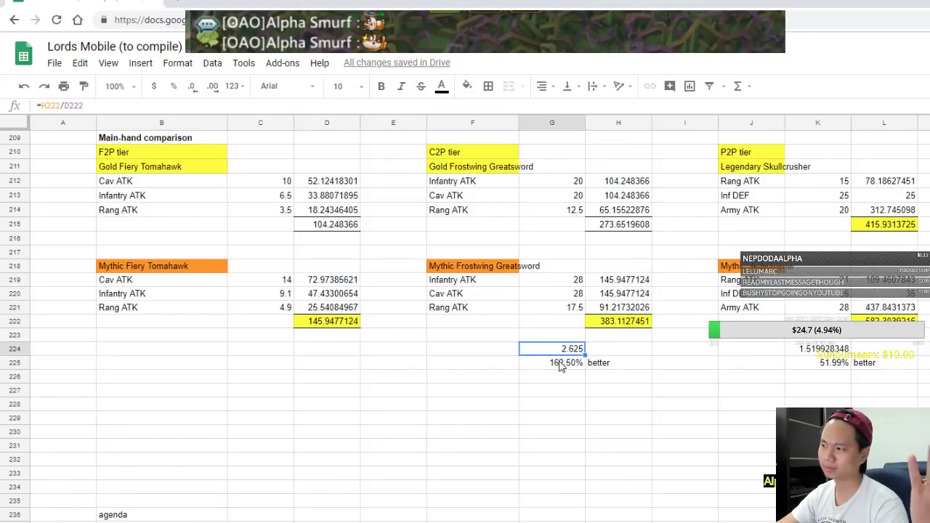
click(560, 363)
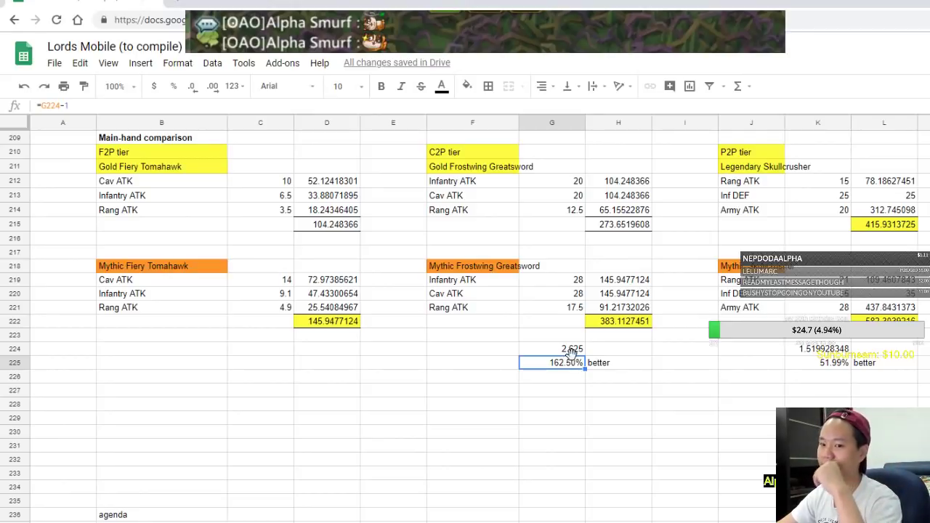
click(571, 350)
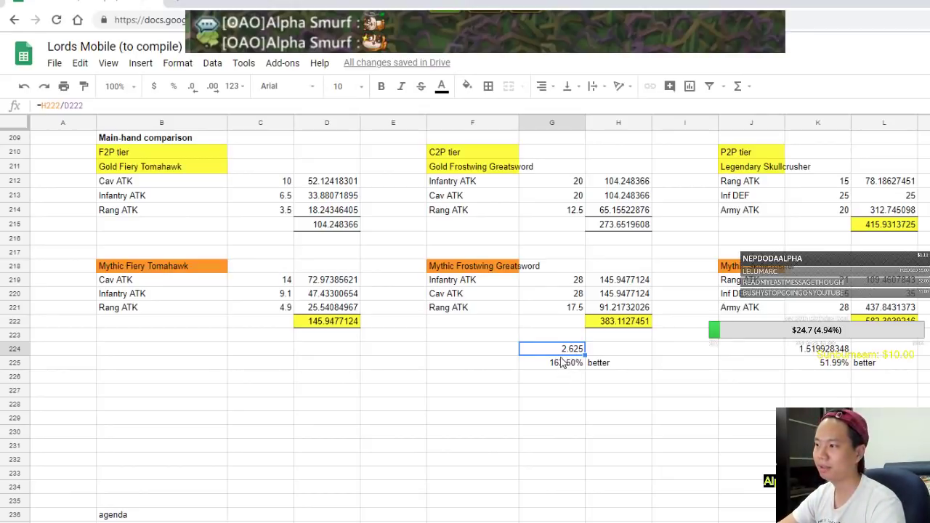
Enter =H222/D222 in G224 for the 2.625 ratio and clear the G225:H225 comparison
text(=)
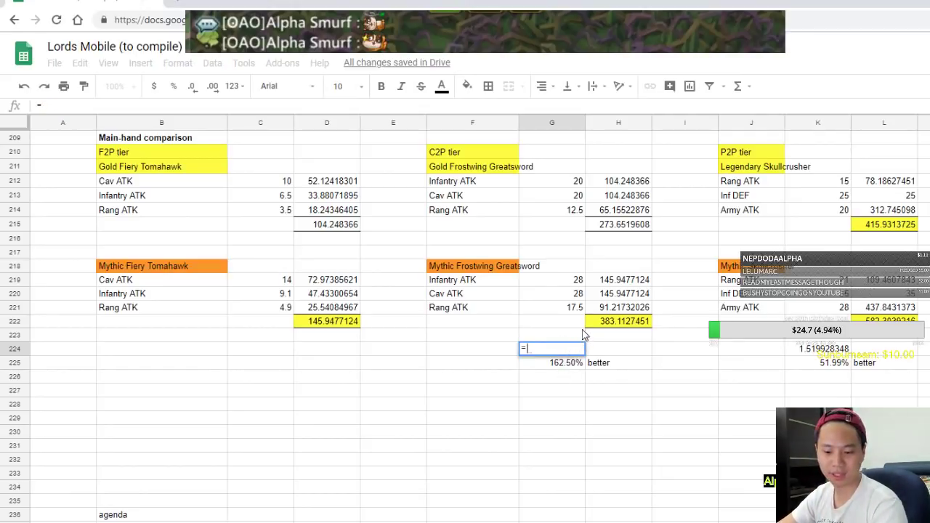
click(607, 327)
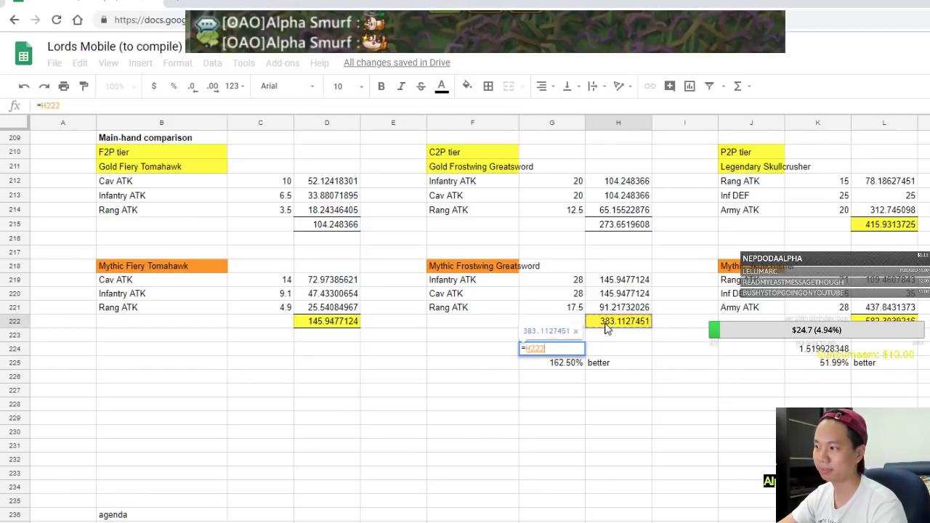
text(/)
click(348, 326)
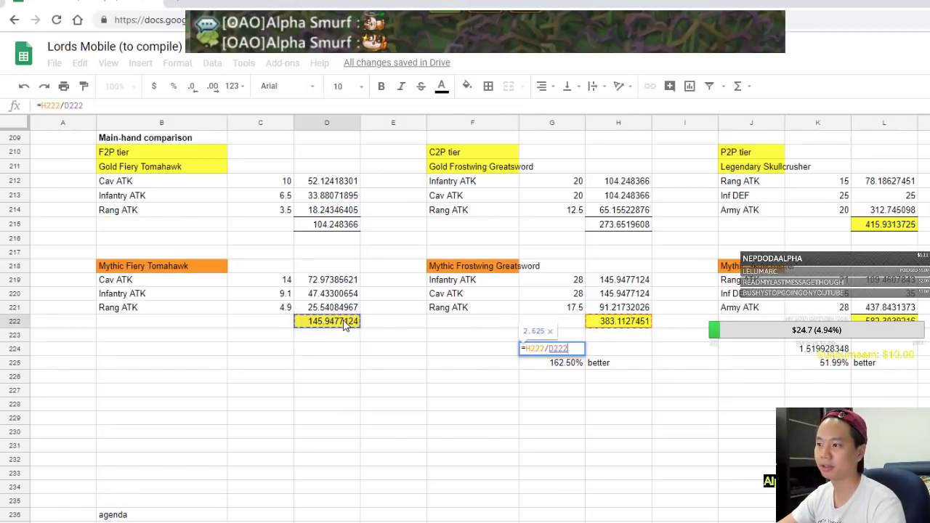
key(Return)
drag(602, 369, 549, 371)
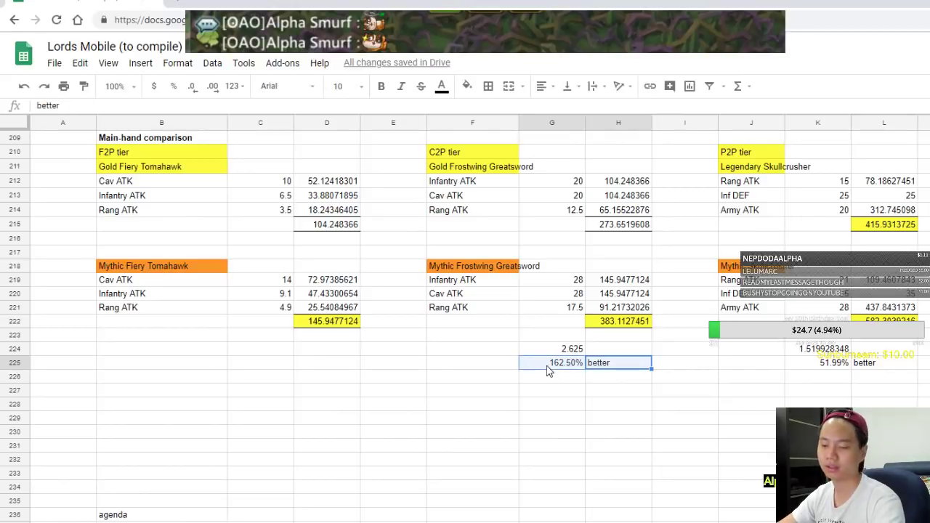
key(Delete)
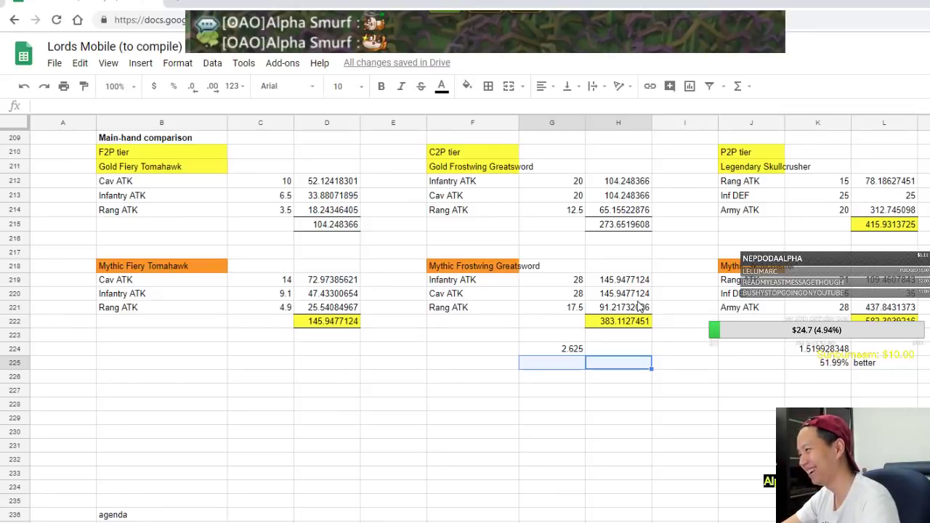
key(Right)
key(Right)
key(Right)
key(Right)
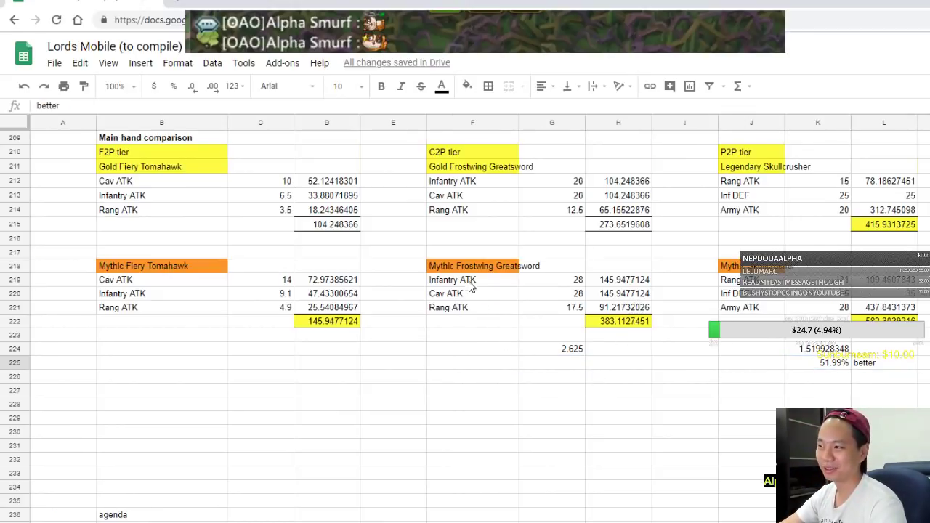
scroll(407, 305, right, 4)
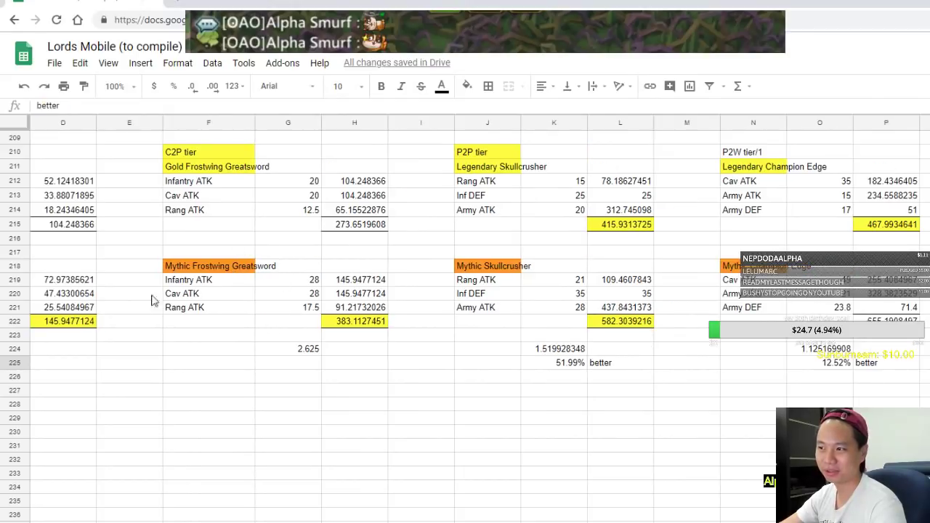
Enter =L222/H222 in K224 and clear the 51.99% better comparison in K225:L225
click(311, 354)
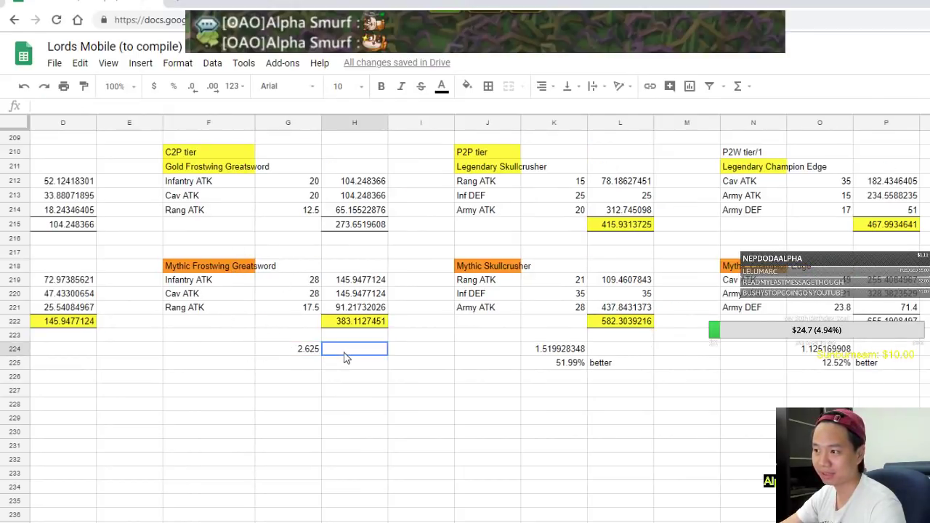
key(Left)
key(Left)
key(Left)
key(Left)
key(Left)
key(Left)
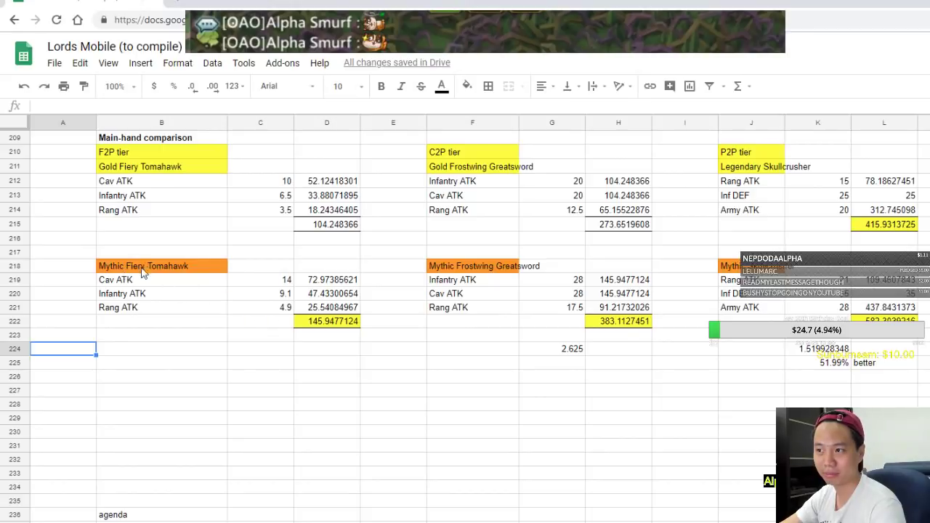
key(Right)
key(Right)
key(Right)
key(Right)
key(Right)
key(Right)
key(Right)
key(Right)
key(Right)
key(Right)
key(Right)
key(Right)
key(Right)
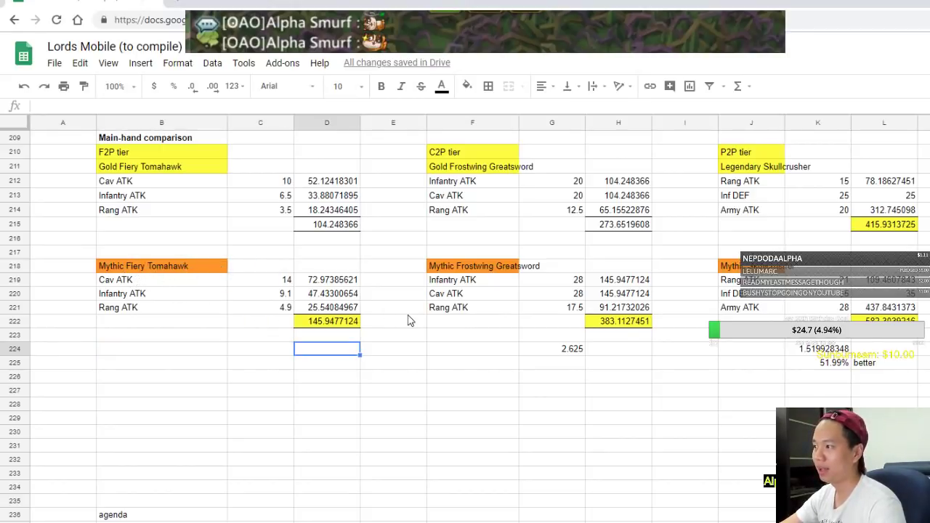
click(630, 351)
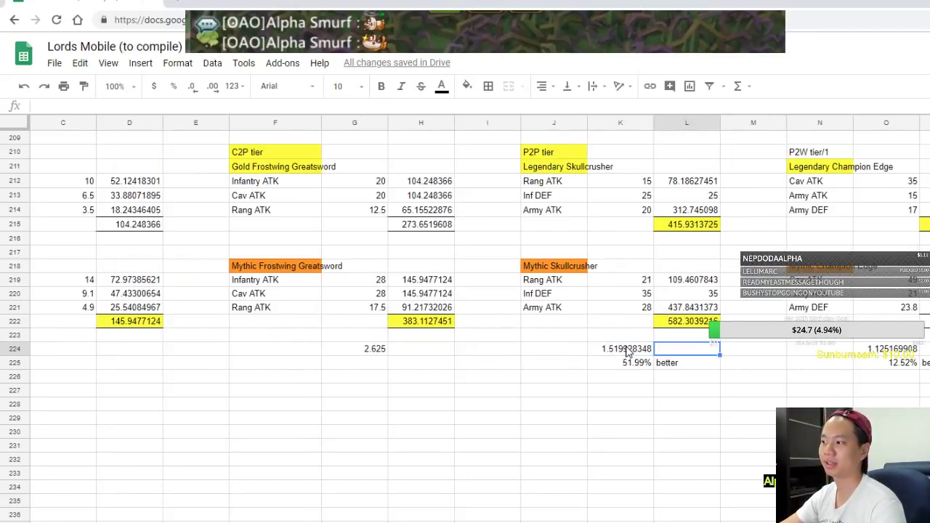
text(=)
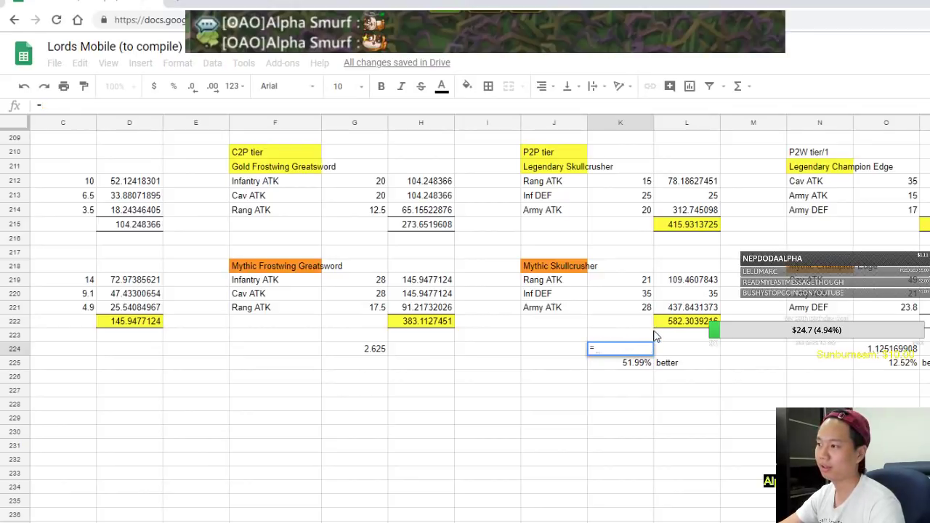
click(670, 325)
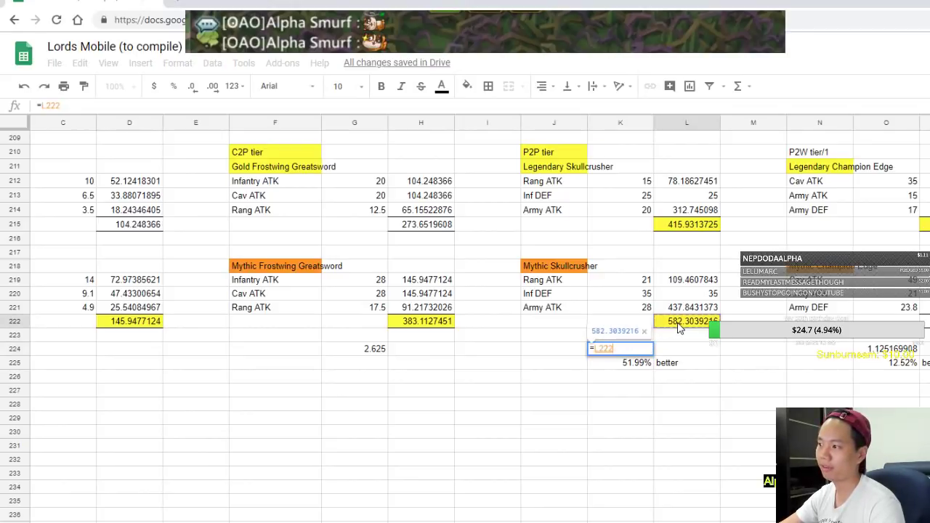
click(425, 320)
key(Return)
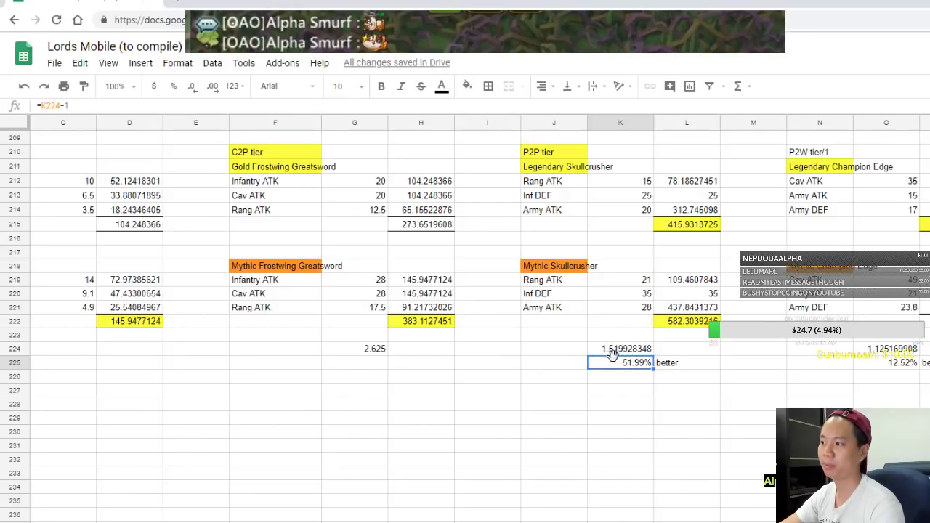
drag(672, 366, 632, 369)
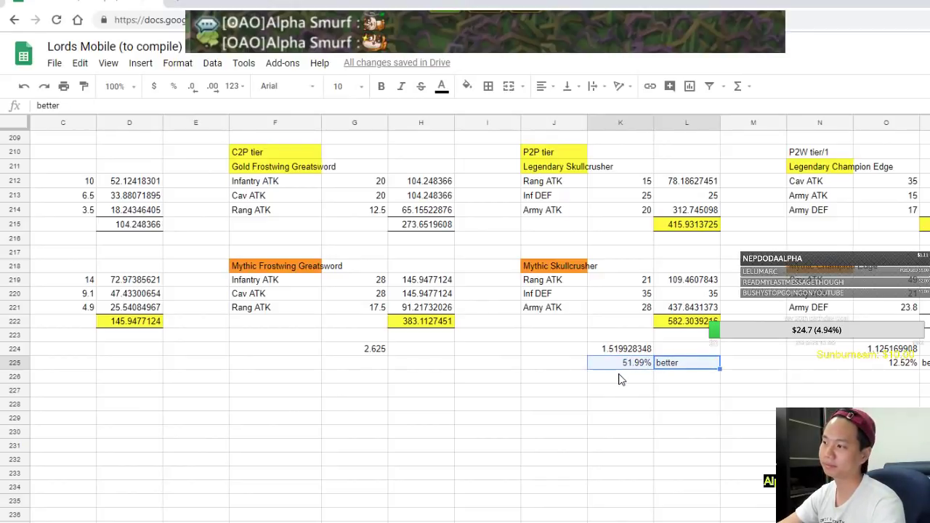
key(Delete)
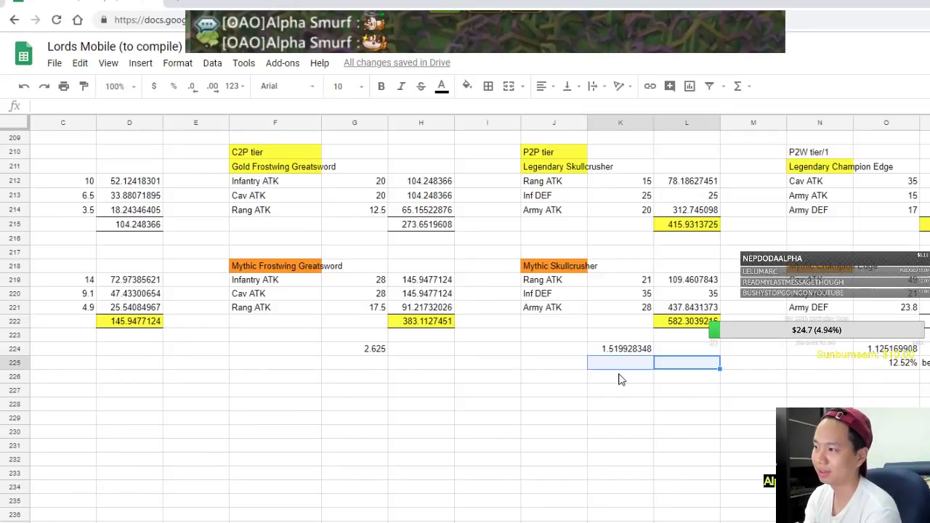
key(alt+Tab)
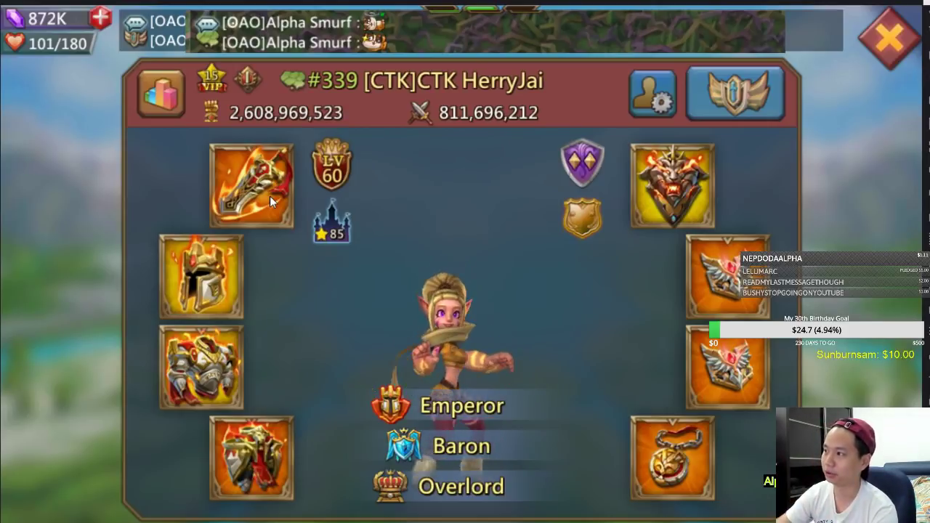
Close the player profile and the Battle Royal emperor panel
click(875, 56)
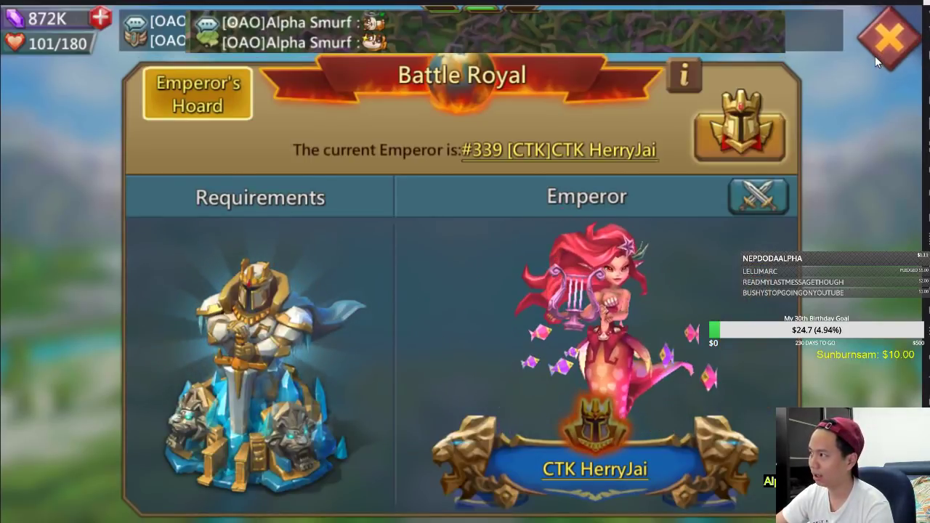
click(875, 56)
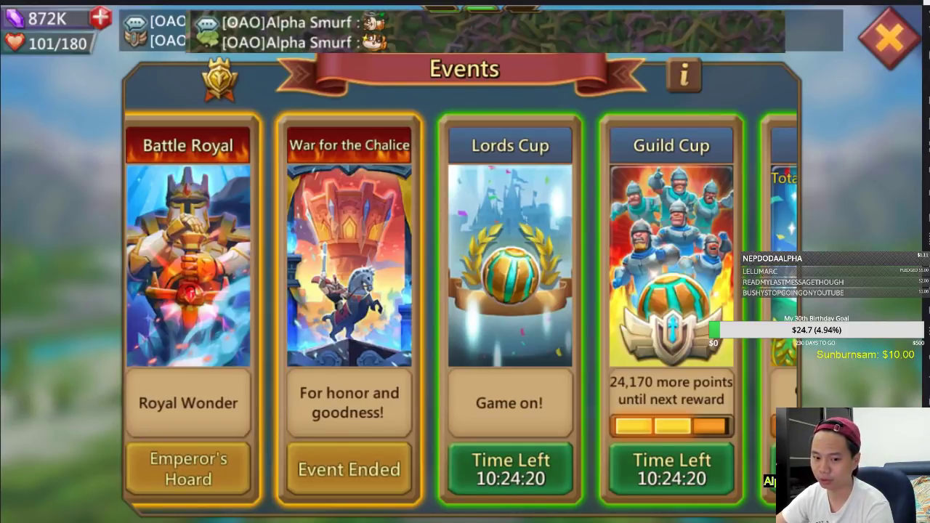
Bring up the guild-information video in VLC, then reposition and enlarge its window
key(alt+Tab)
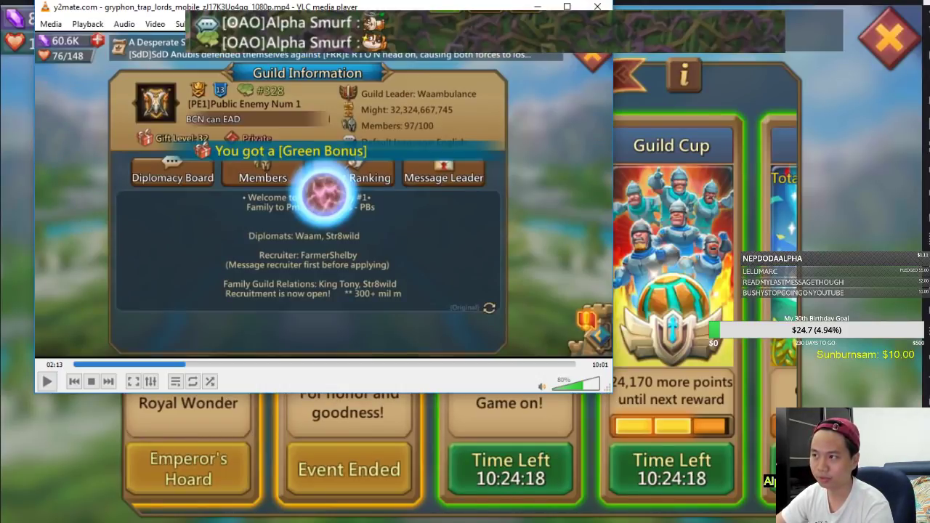
drag(443, 9, 426, 13)
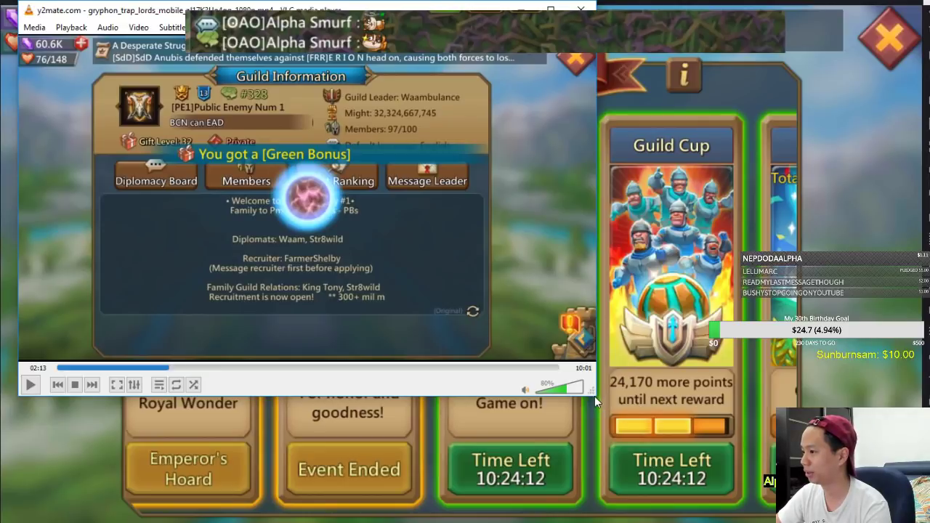
drag(656, 409, 884, 522)
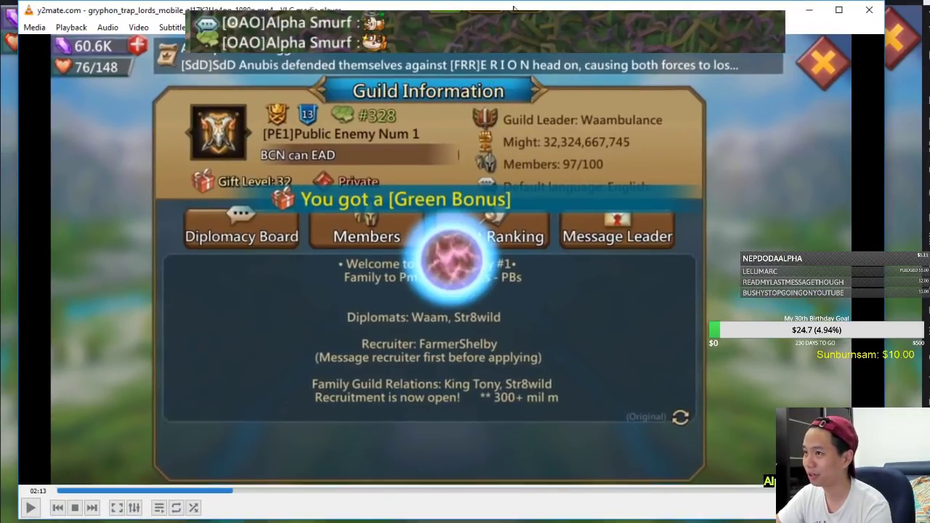
drag(495, 5, 486, 25)
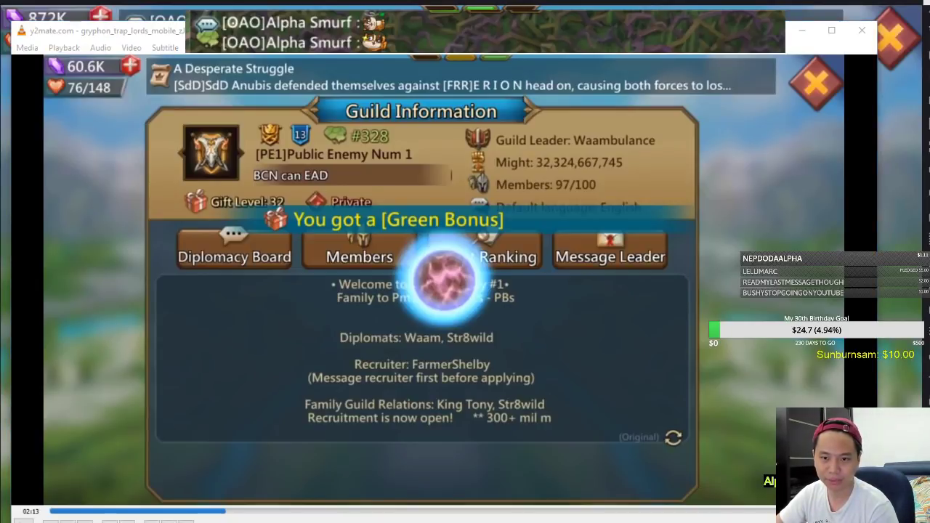
Skip the gryphon trap video to its end, then rewind to the castle relocation around 09:15
click(550, 148)
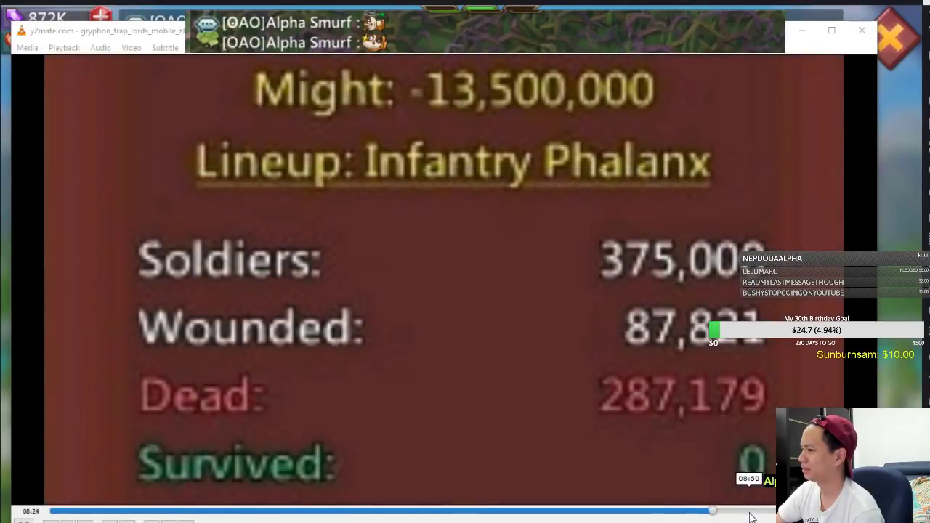
click(750, 512)
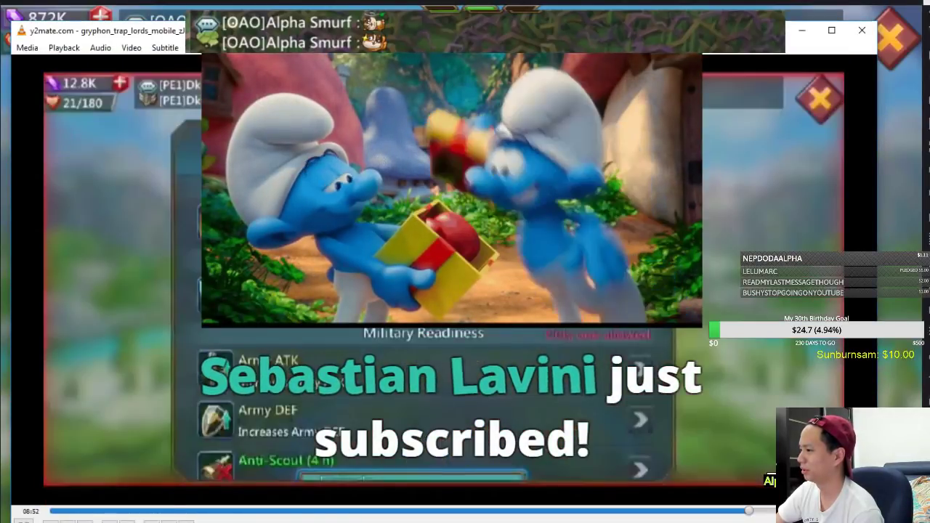
click(790, 512)
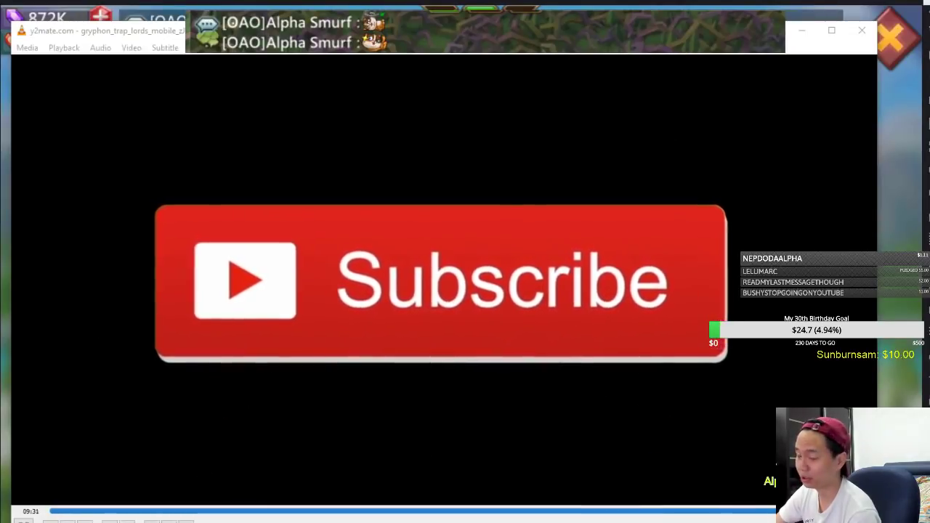
key(Right)
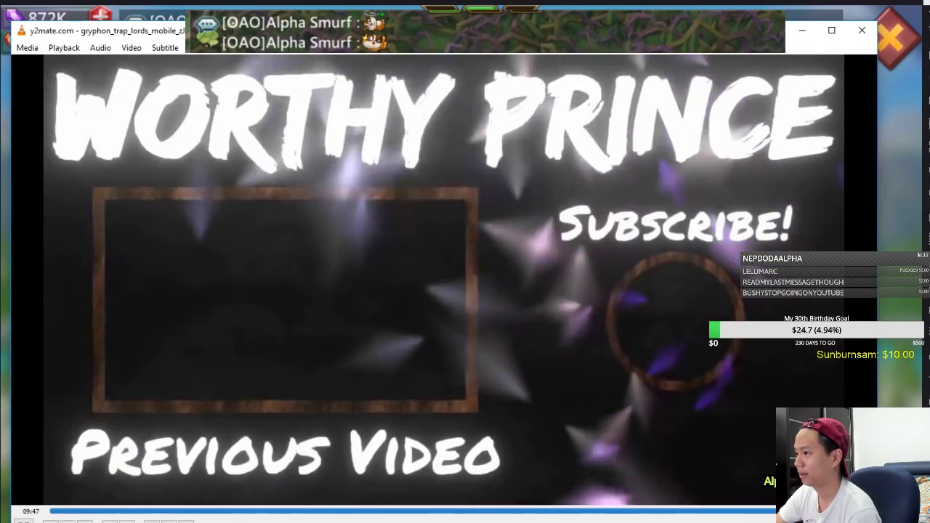
key(Left)
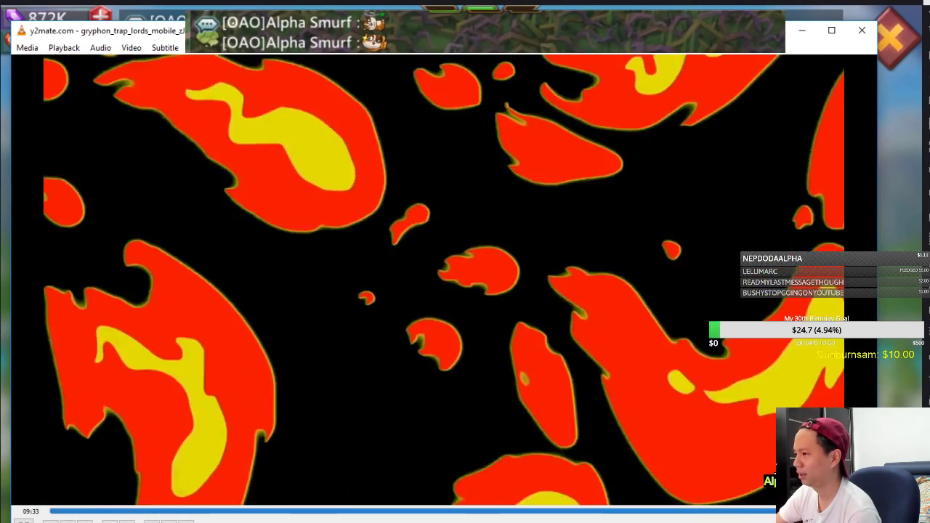
key(Left)
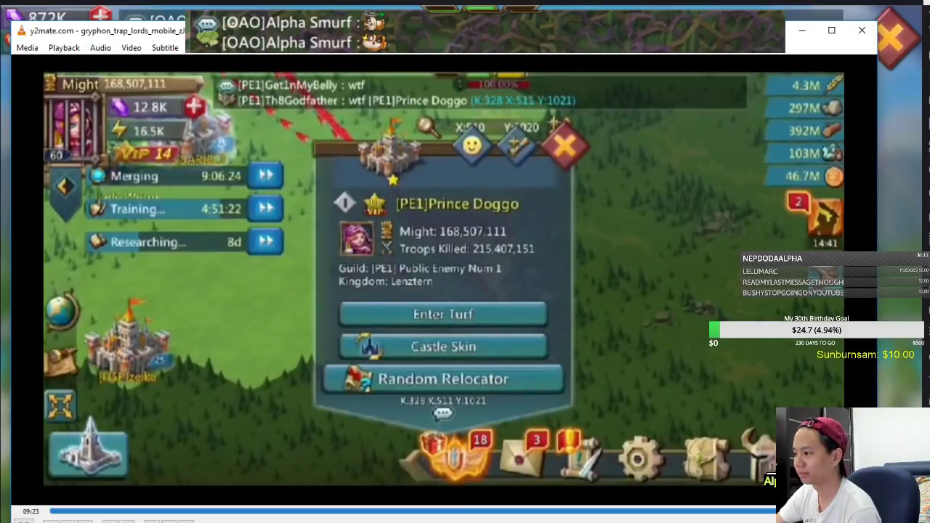
key(Left)
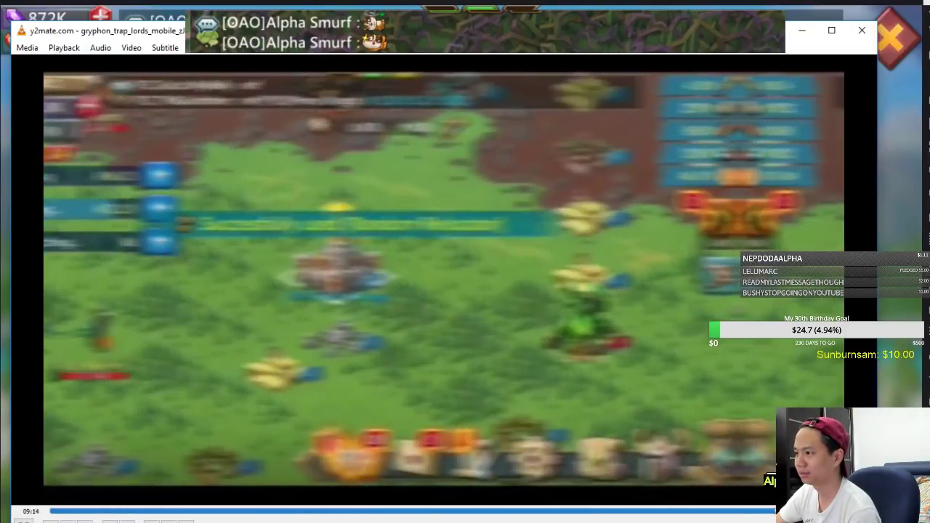
Close VLC and the events screen, then open and browse the Monsterhold familiar list
click(861, 31)
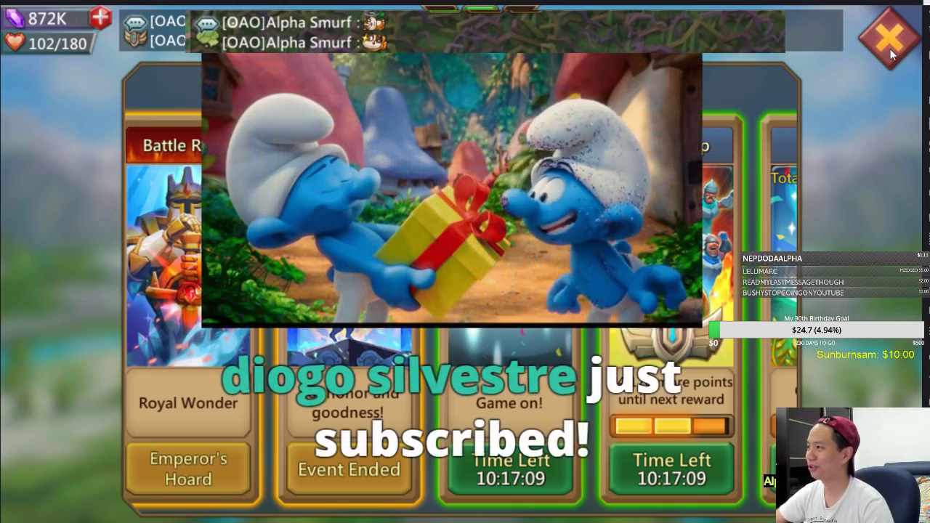
click(890, 45)
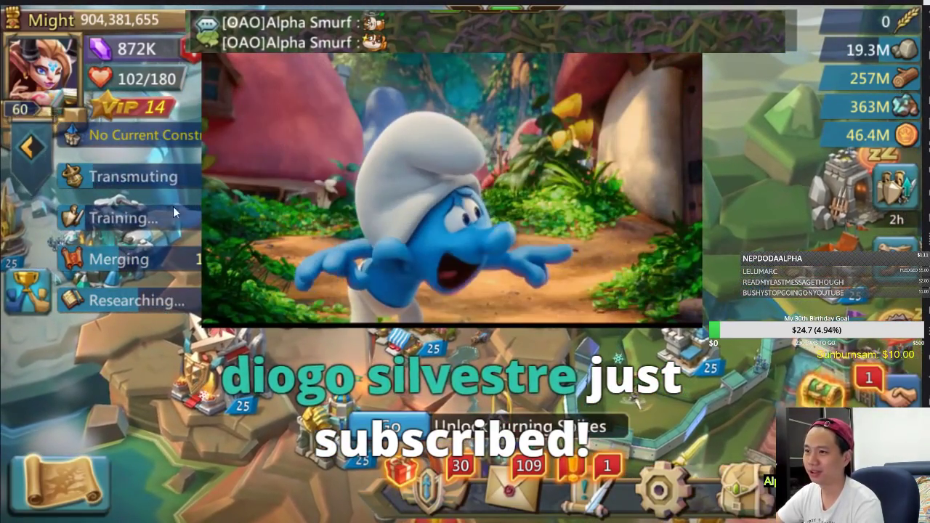
click(29, 148)
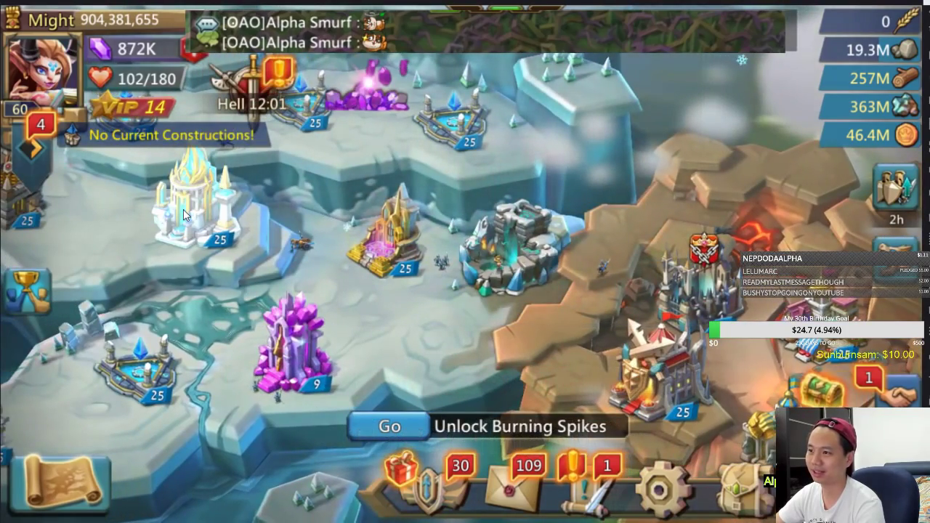
click(183, 209)
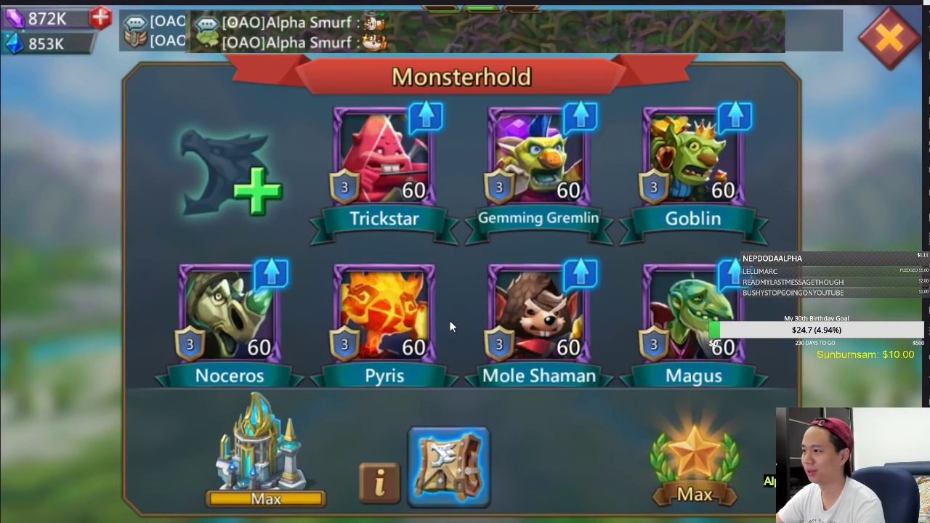
drag(450, 322, 460, 221)
drag(453, 278, 455, 155)
drag(445, 229, 451, 131)
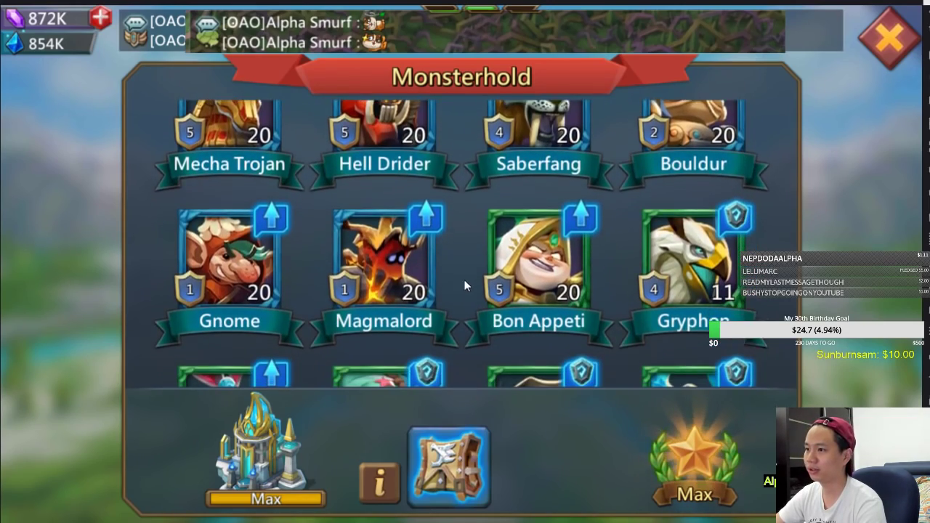
drag(465, 278, 437, 216)
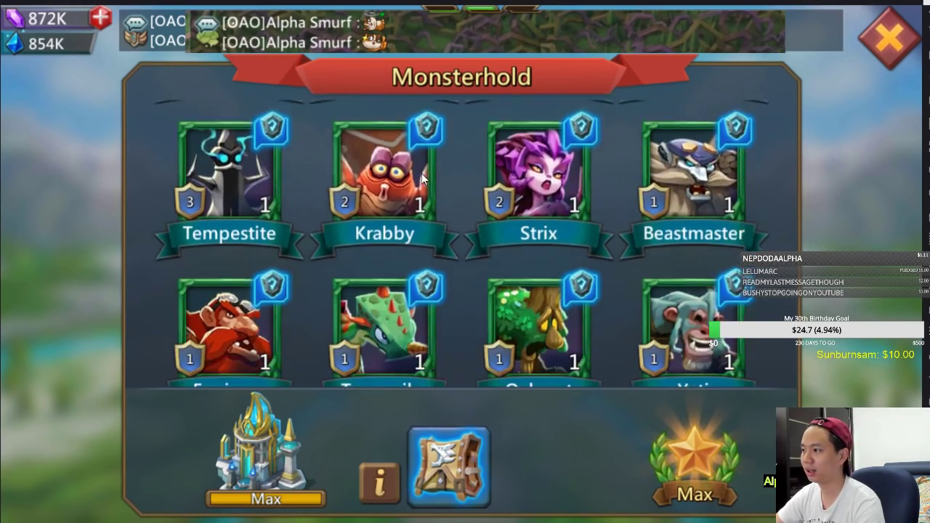
drag(423, 282, 445, 346)
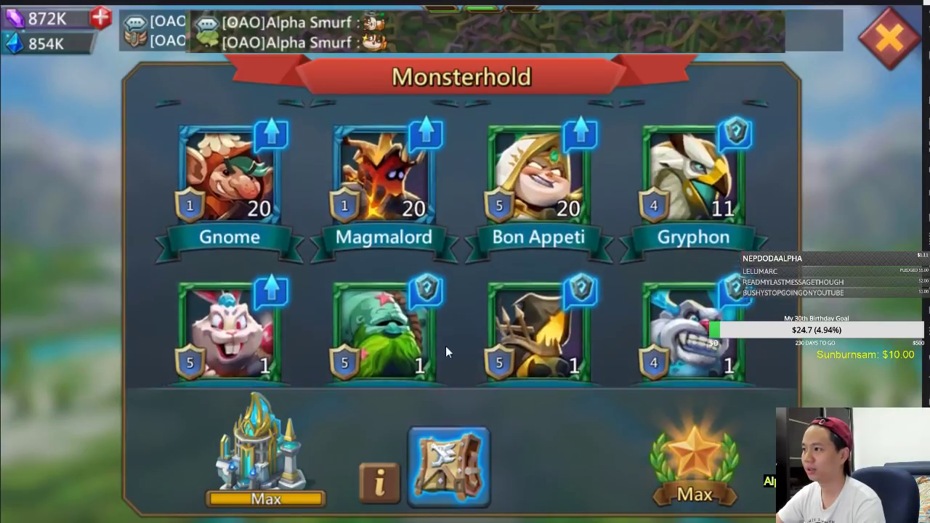
Read the Gryphon's Air Support, Quick Learner and Homeward Bind skills, then return to the spreadsheet
click(726, 263)
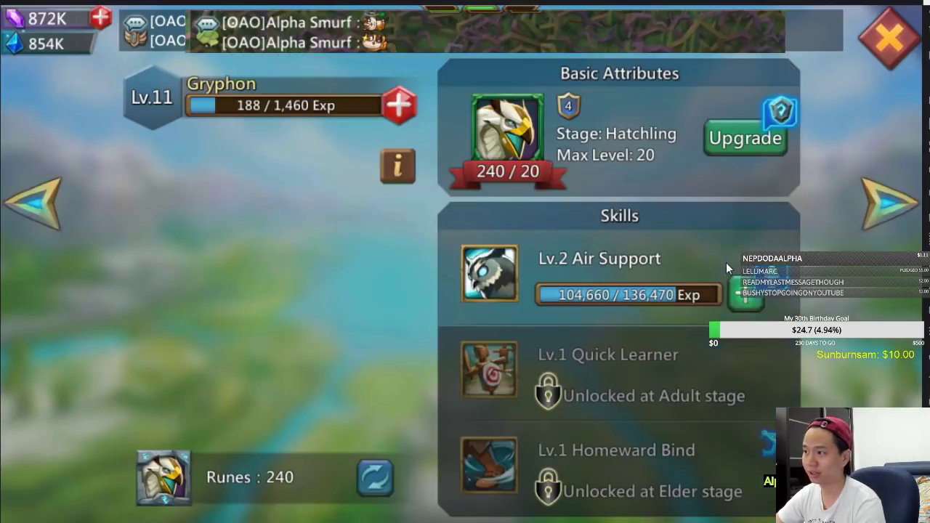
click(489, 279)
click(493, 380)
click(507, 455)
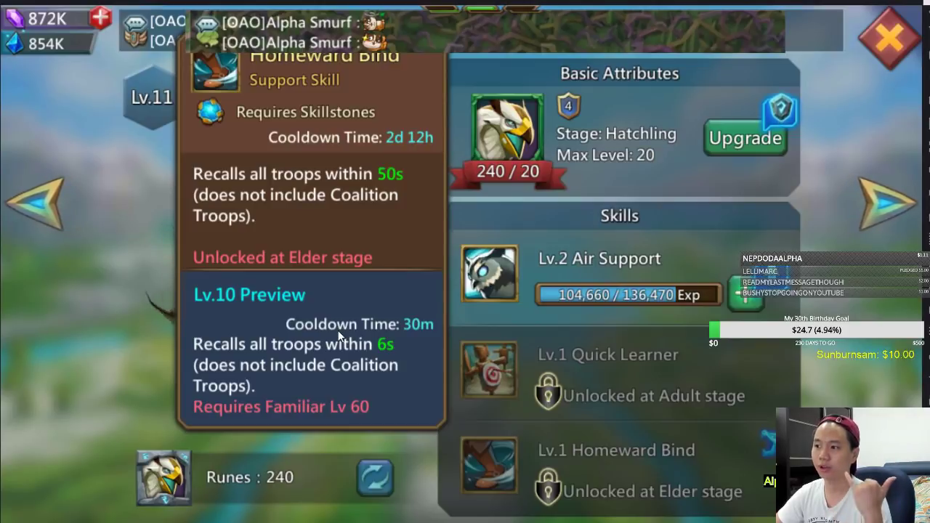
click(885, 57)
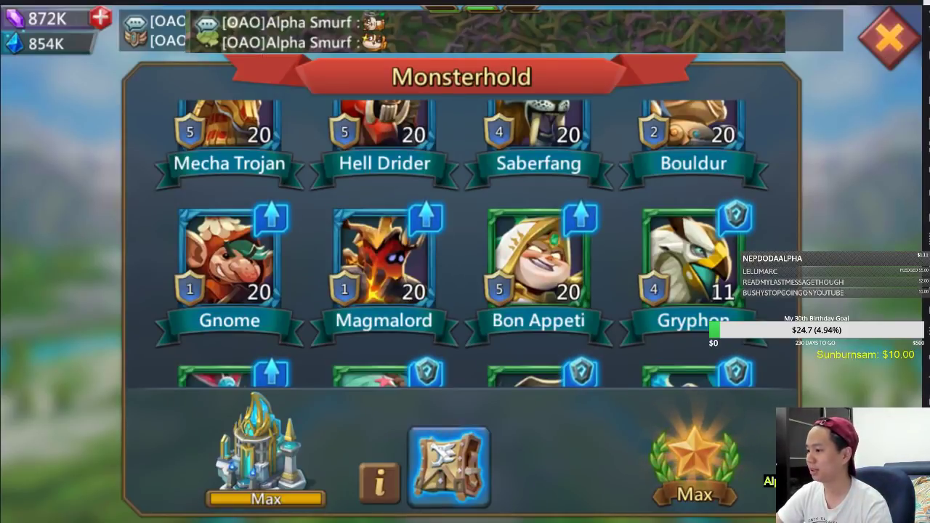
key(alt+Tab)
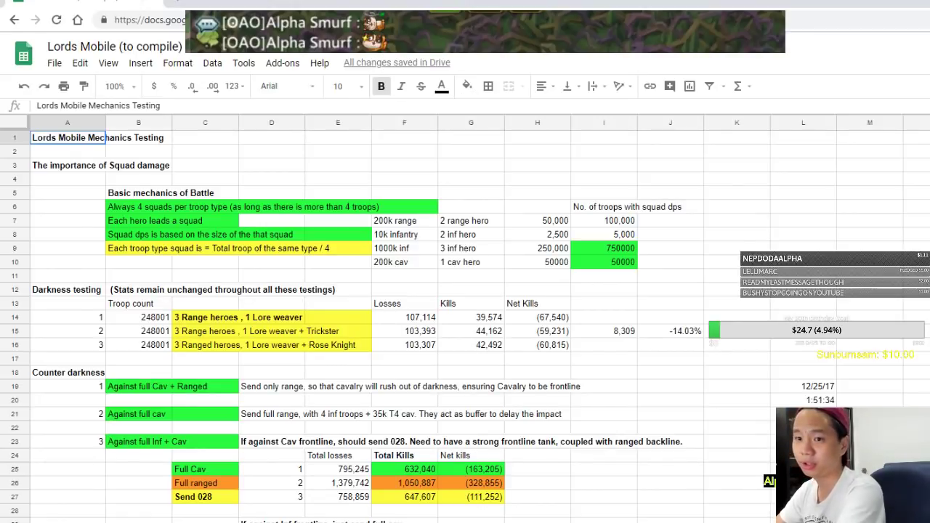
Move to the rally-hit sheet and scroll its army strength tables down to around row 427
key(ctrl+shift+Page_Down)
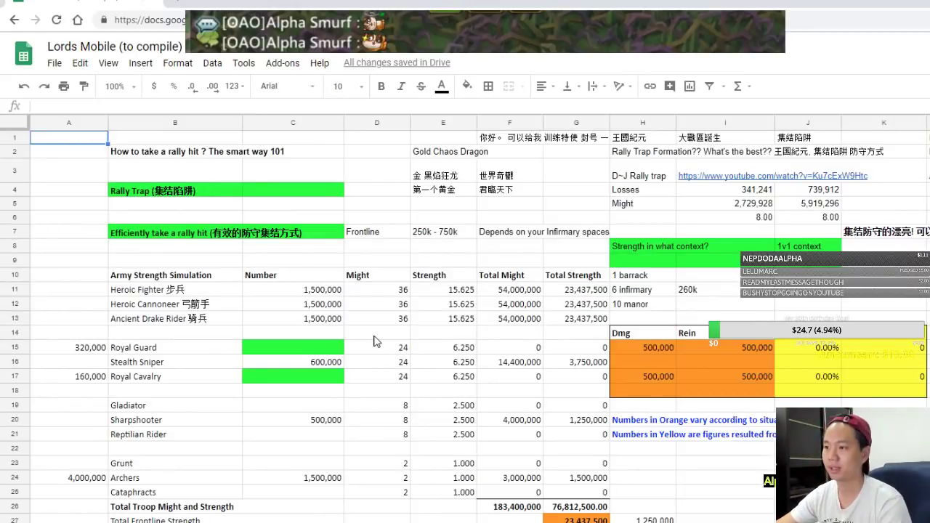
scroll(363, 305, down, 20)
scroll(334, 305, down, 12)
scroll(336, 328, down, 20)
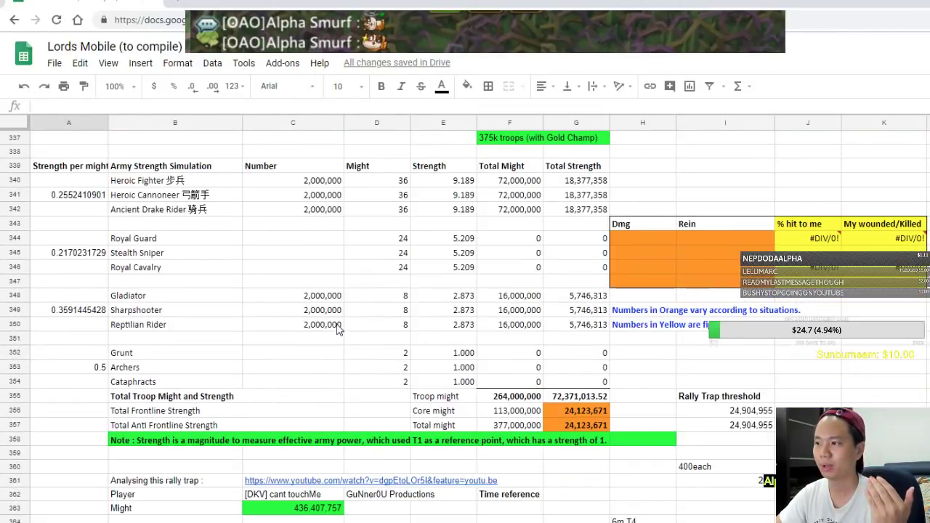
scroll(371, 354, down, 18)
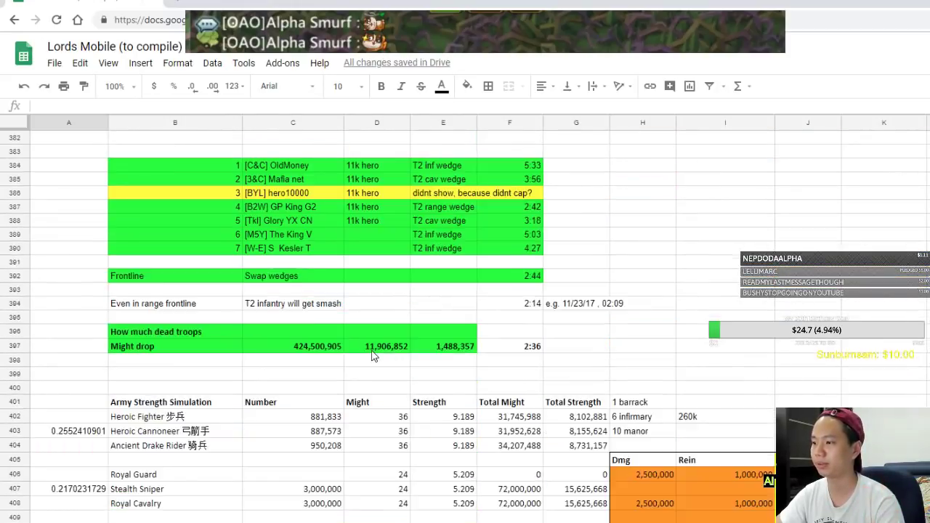
scroll(371, 354, down, 5)
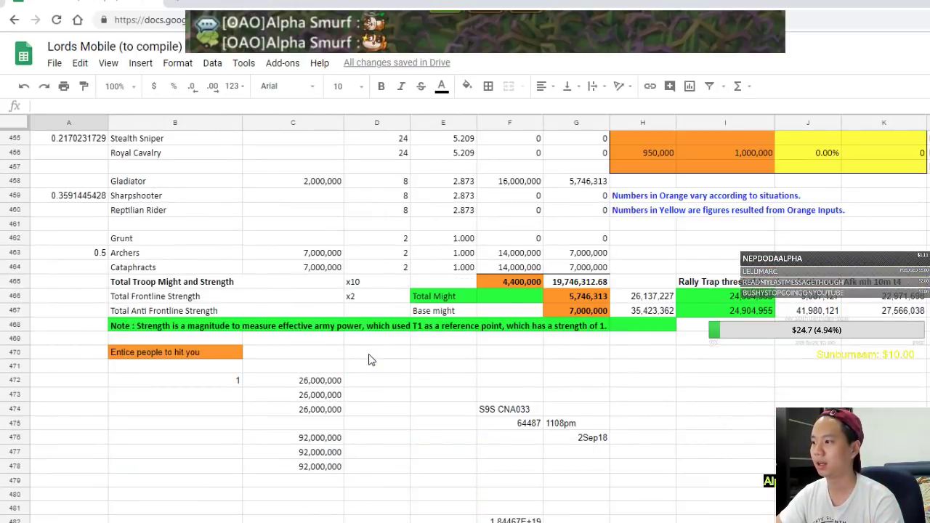
scroll(370, 359, up, 2)
scroll(369, 359, down, 9)
scroll(369, 359, up, 5)
scroll(369, 359, down, 18)
scroll(367, 366, up, 11)
scroll(367, 371, down, 4)
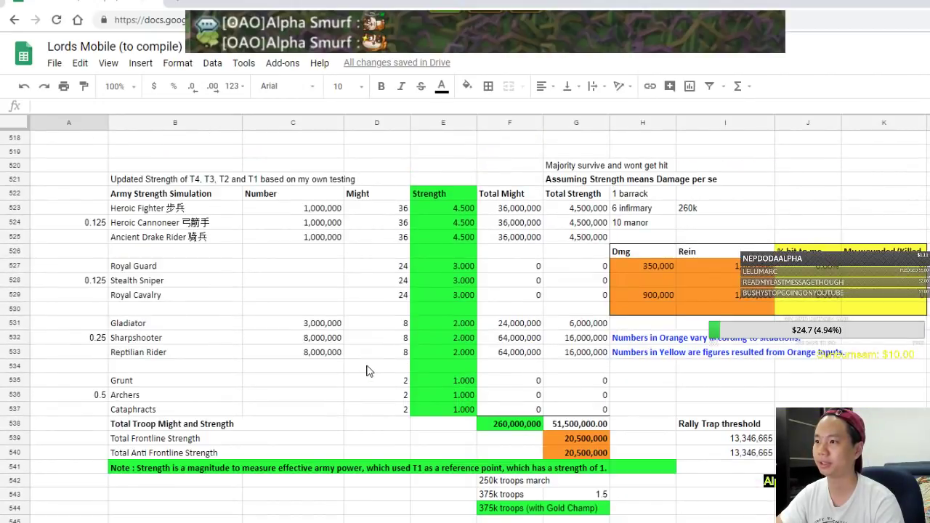
scroll(367, 371, up, 2)
scroll(367, 375, down, 20)
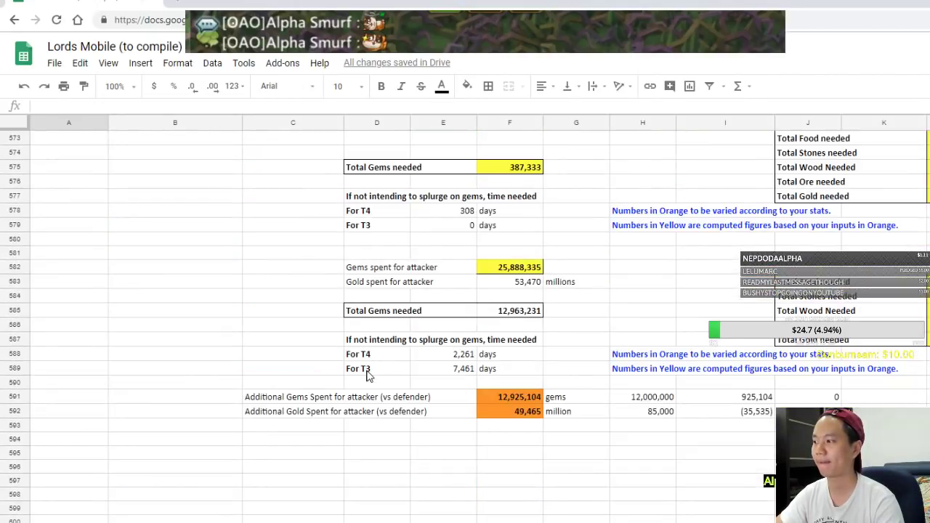
scroll(367, 376, up, 14)
scroll(367, 374, up, 20)
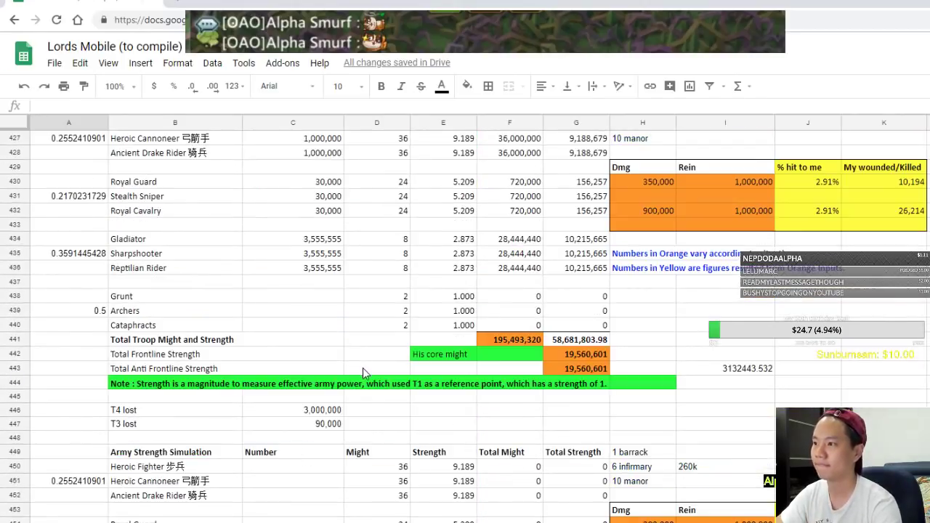
scroll(364, 369, up, 4)
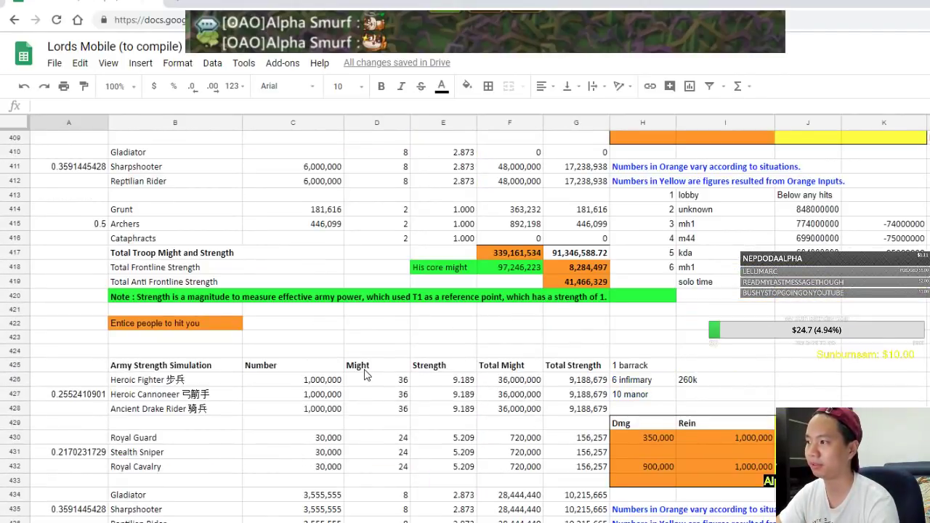
scroll(364, 371, down, 4)
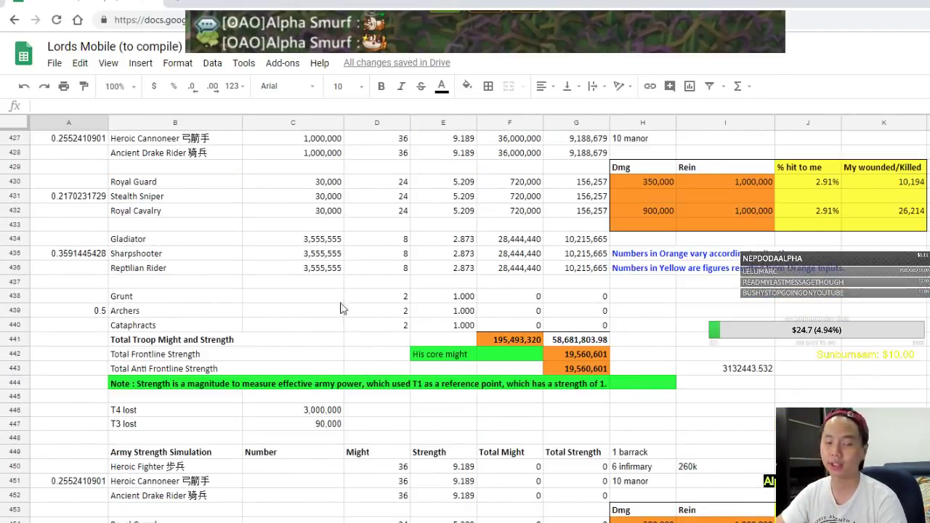
Enter 2,000,000 as the Heroic Fighter and other Heroic troop counts
click(310, 268)
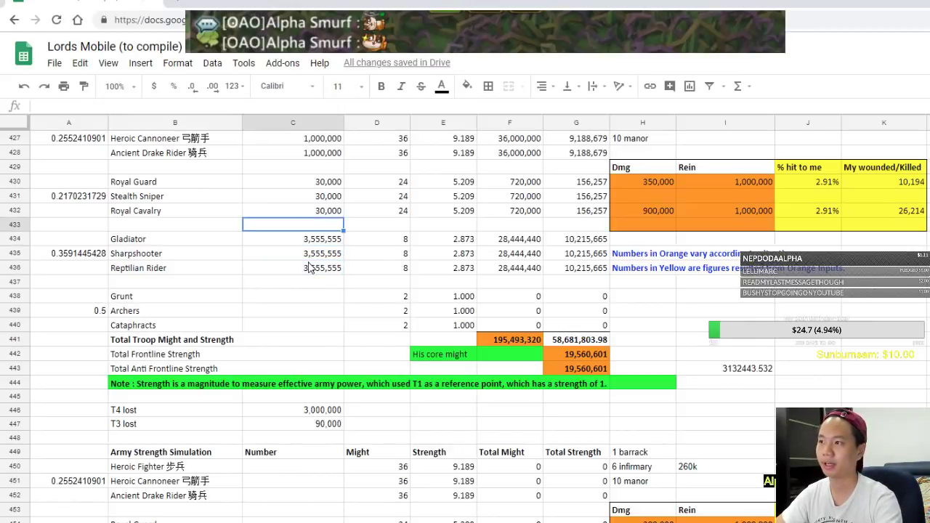
key(Up)
key(Up)
key(Up)
key(Up)
key(Up)
key(Up)
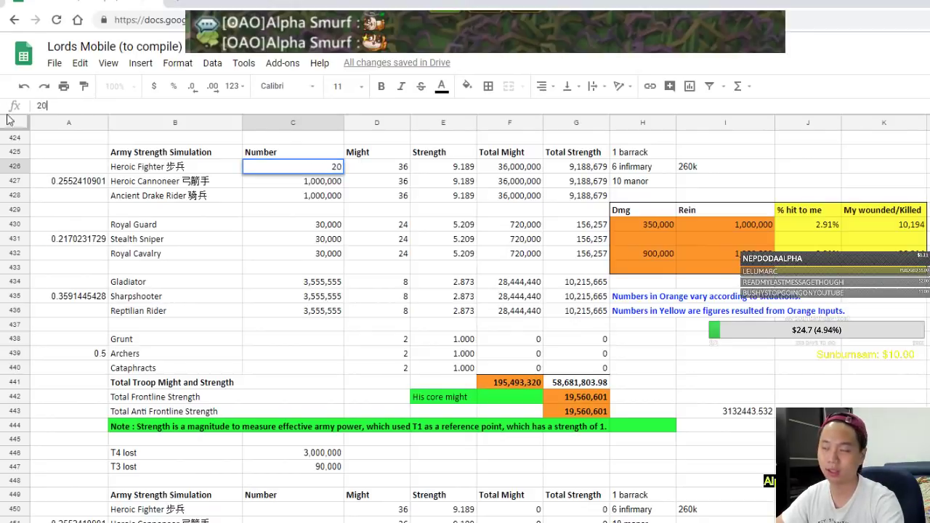
text(2,000,000)
click(292, 209)
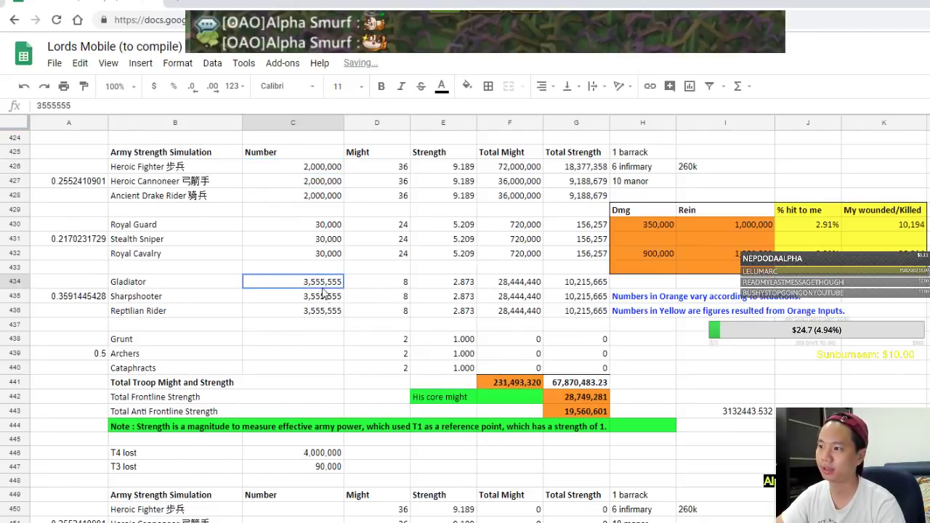
text(2,000,000)
click(318, 314)
Inspect the Total Might formula in F441 and the Total Frontline Strength formula in G442
click(349, 366)
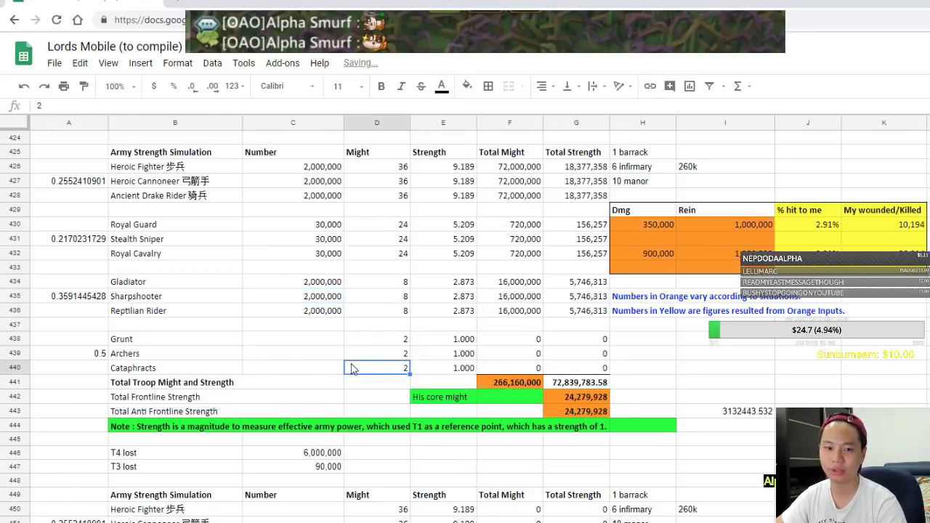
click(504, 385)
click(569, 399)
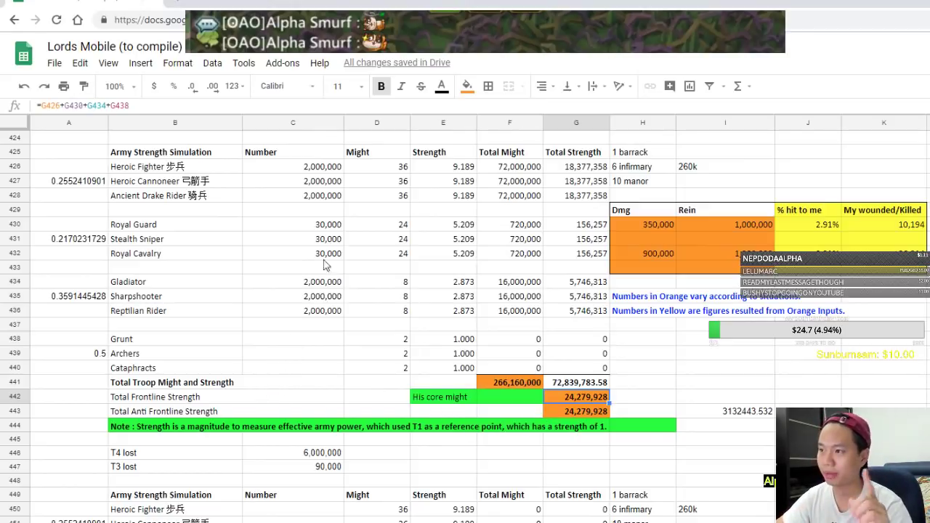
Clear the troop counts C426:C438 and enter 3000000 as the Gladiator count
drag(322, 168, 329, 351)
key(Delete)
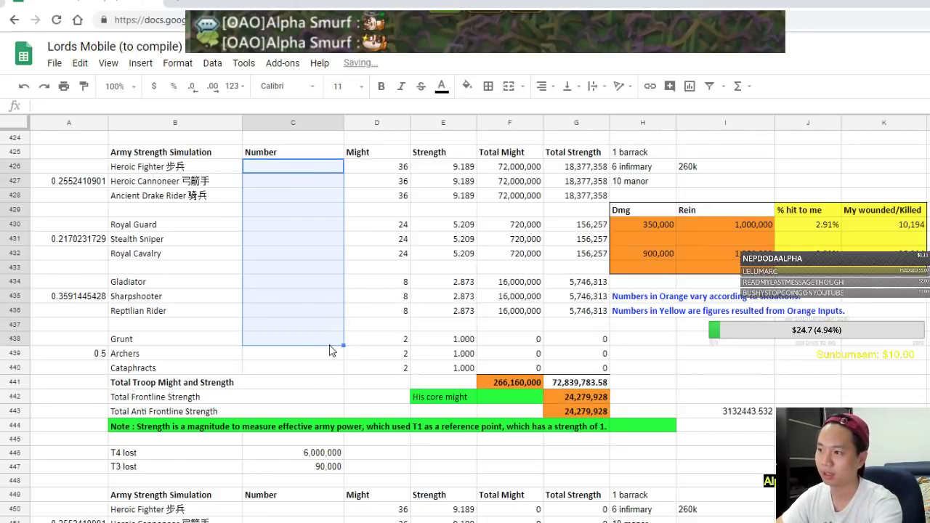
click(294, 284)
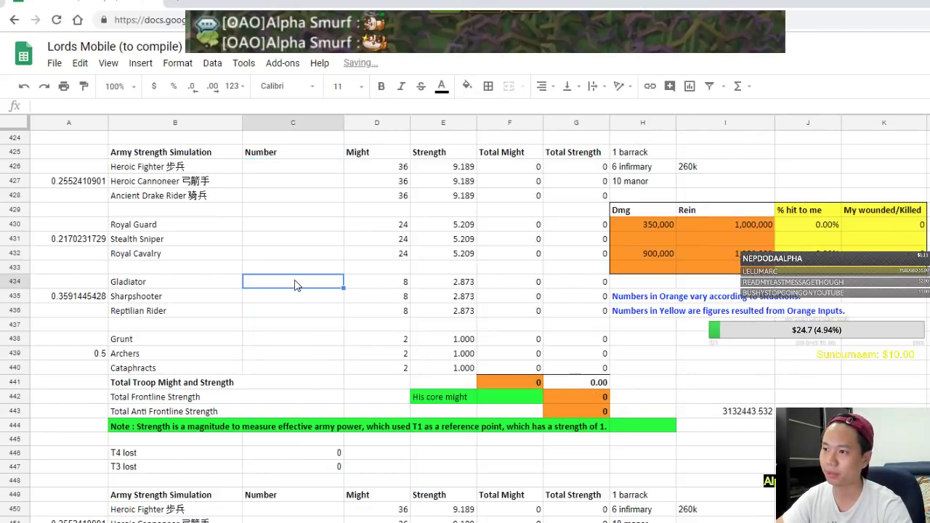
text(3000000)
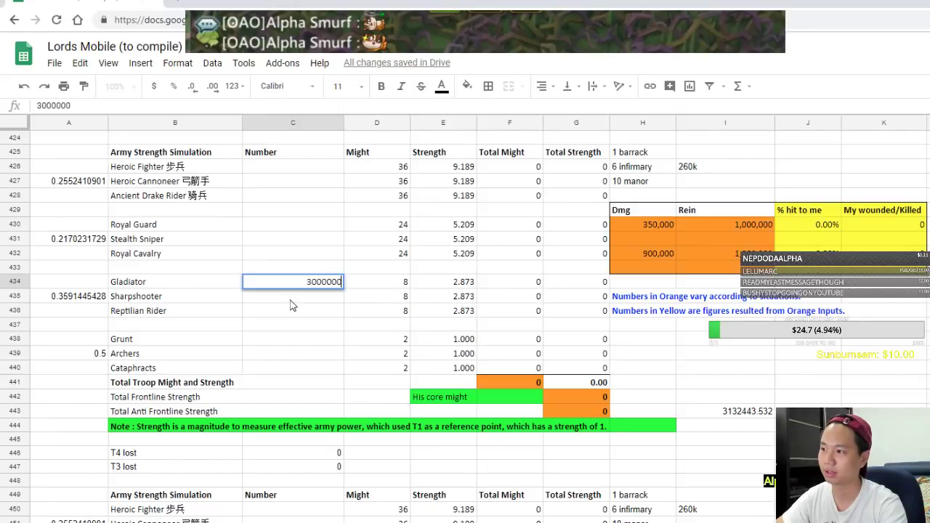
key(Return)
Copy the Gladiator count into Archers, then undo the paste that broke the totals
click(311, 285)
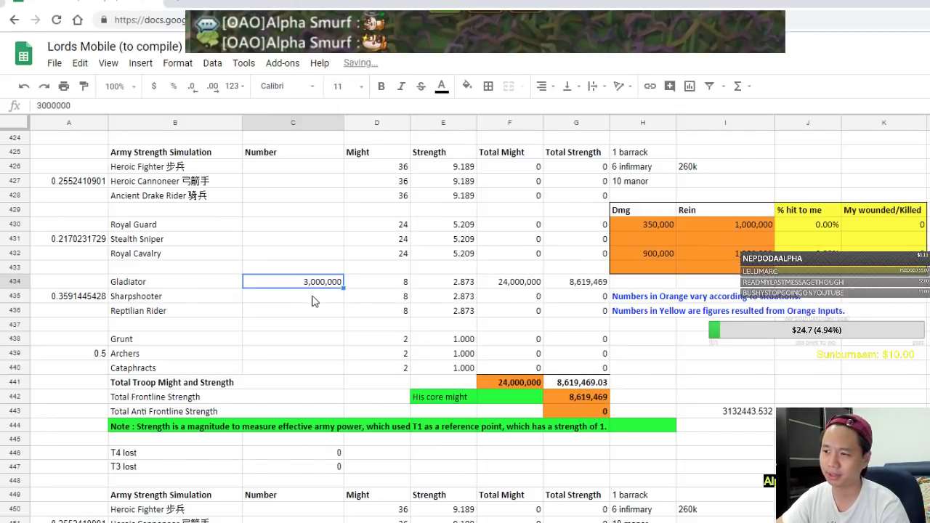
click(289, 354)
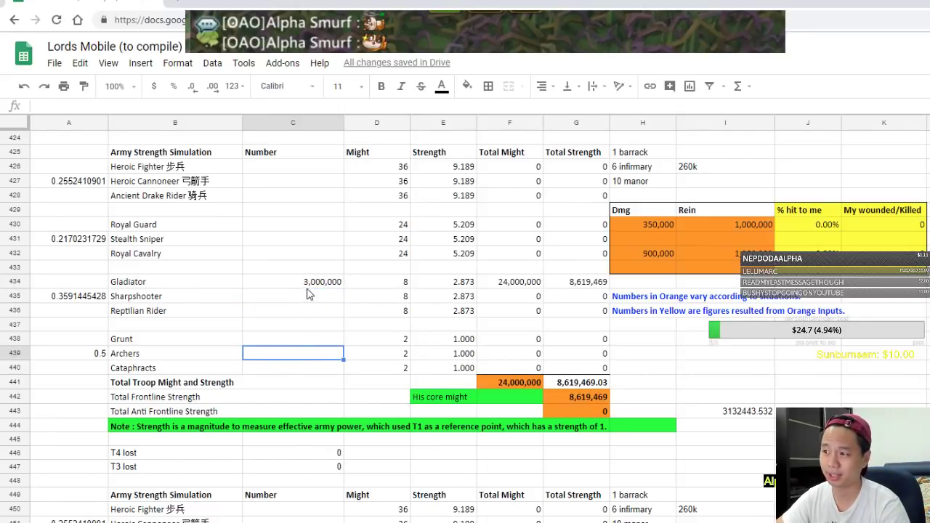
click(309, 289)
key(ctrl+c)
click(290, 354)
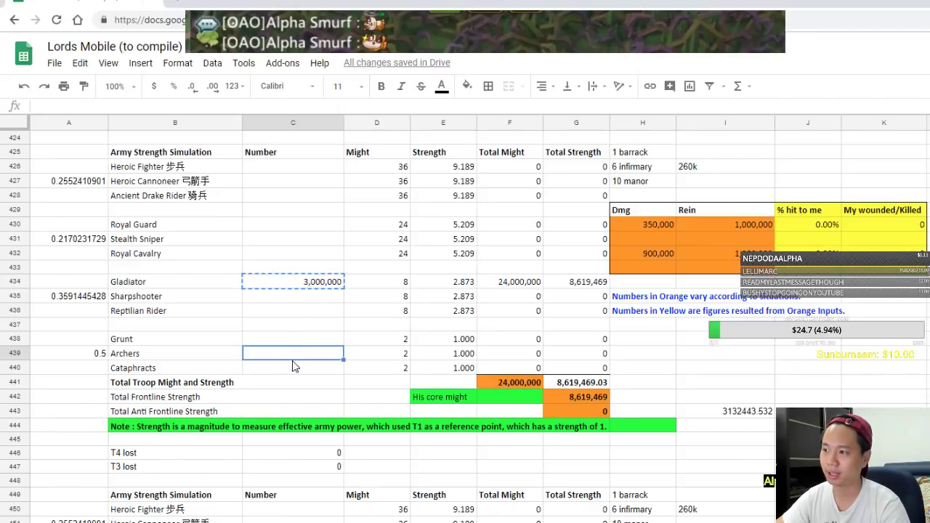
key(ctrl+v)
key(Down)
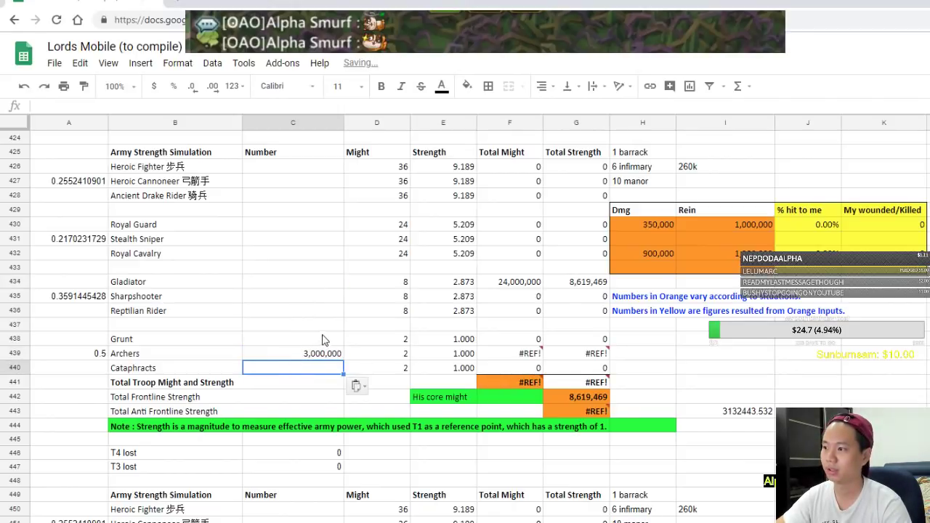
key(ctrl+z)
Re-enter 3,000,000 as the Gladiator count and copy it
click(305, 287)
key(Delete)
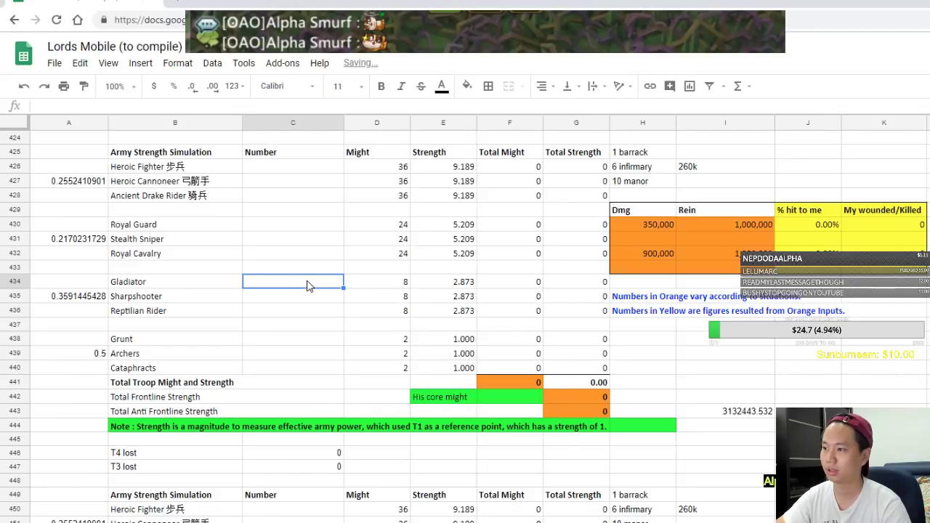
text(3,000,00)
text(000000)
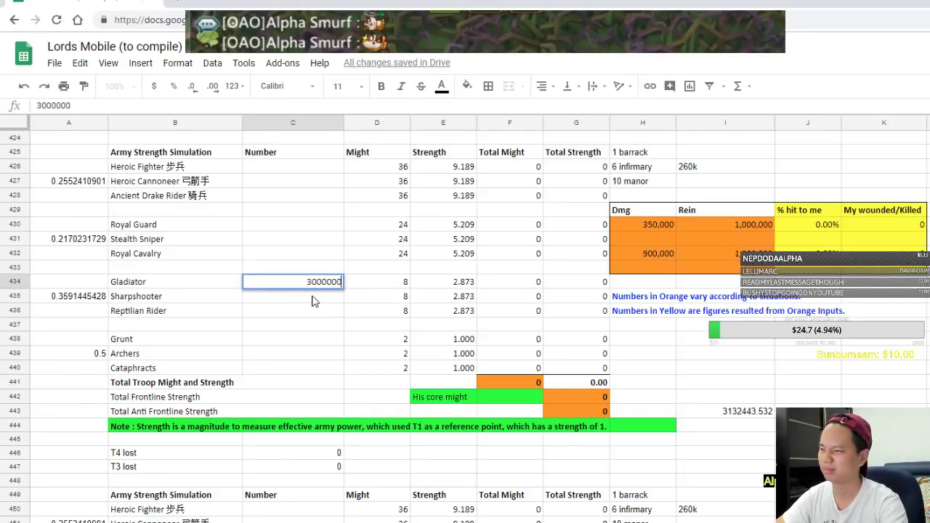
key(Return)
click(312, 284)
key(ctrl+c)
Paste 3,000,000 into the Archers and Cataphracts counts and check the Total Frontline Strength formula
click(315, 338)
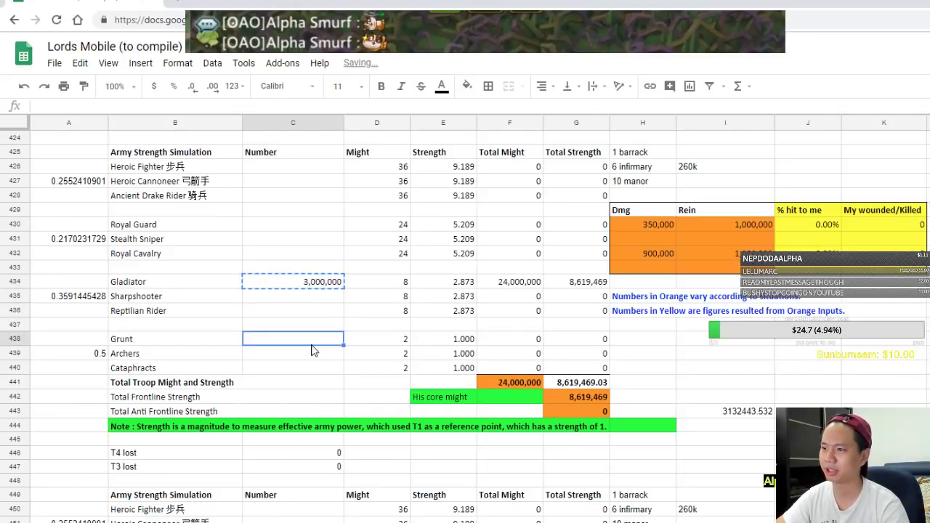
click(314, 355)
key(ctrl+v)
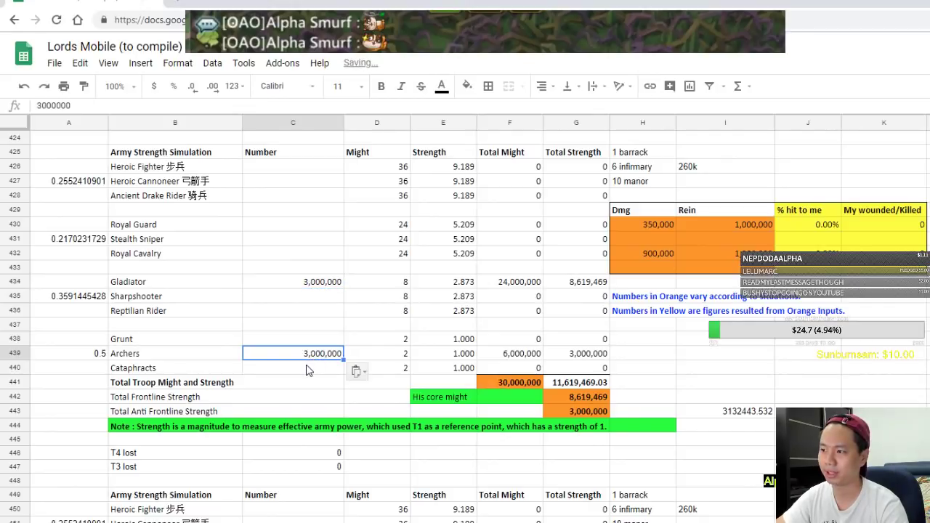
click(311, 368)
key(ctrl+v)
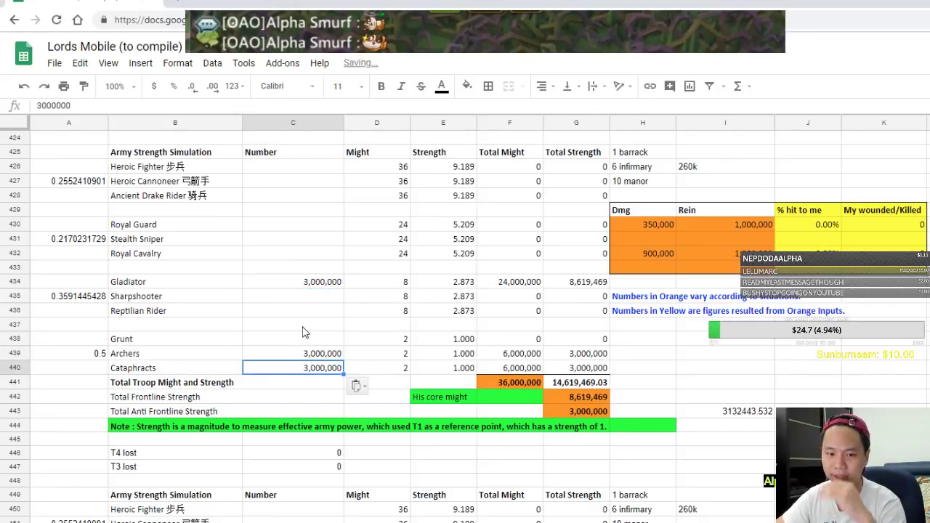
scroll(304, 332, down, 3)
click(585, 270)
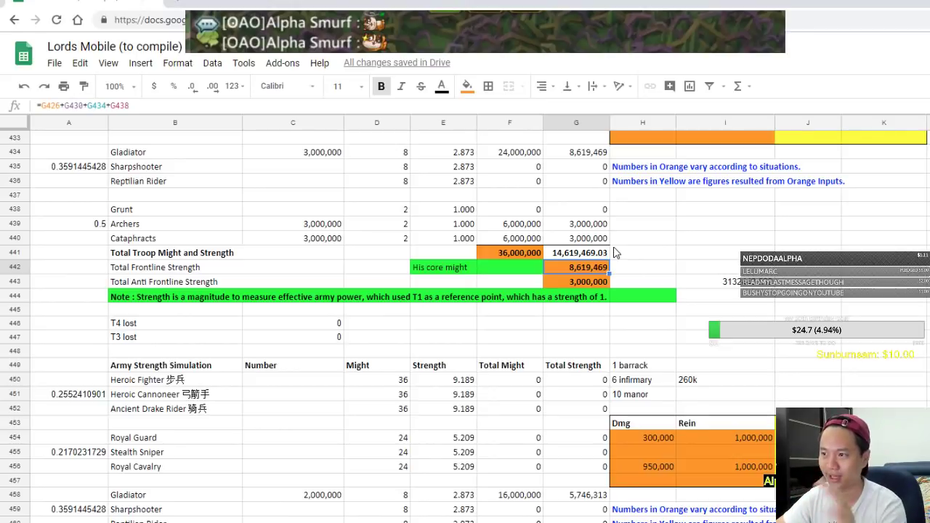
scroll(614, 252, up, 3)
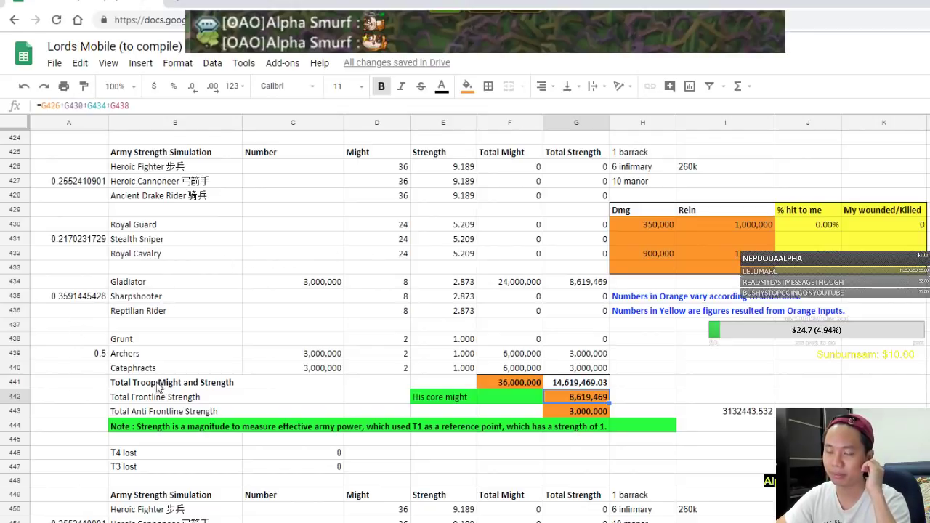
Enter 6 in A441 and 375000 in A442, with a formula multiplying them in A443
click(71, 376)
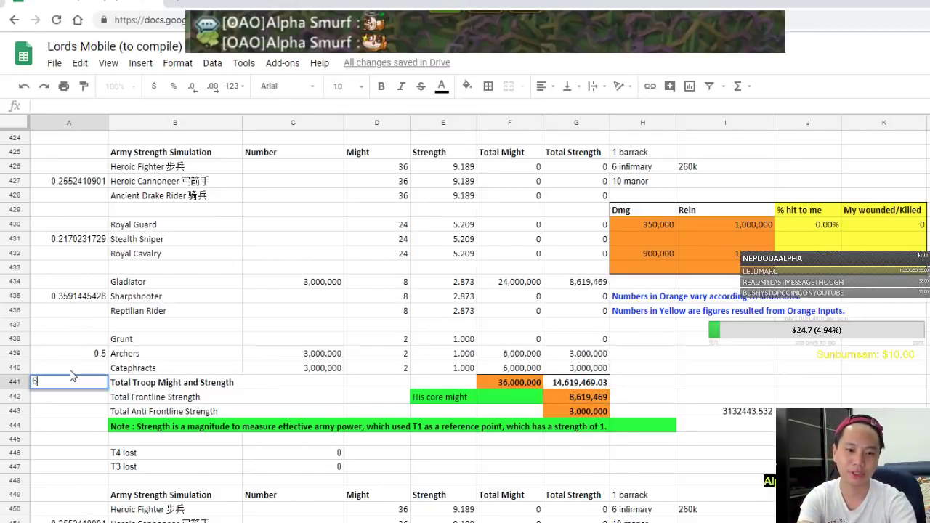
text(6)
key(Return)
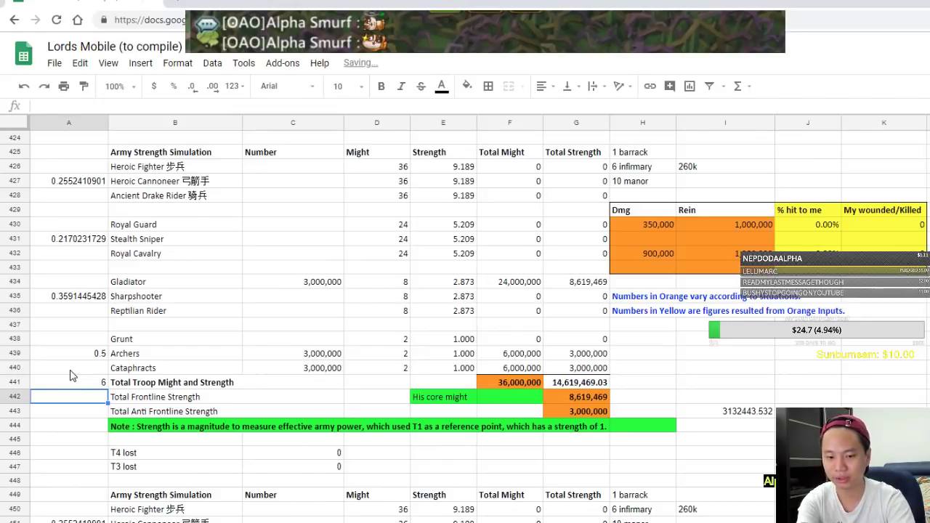
text(375000)
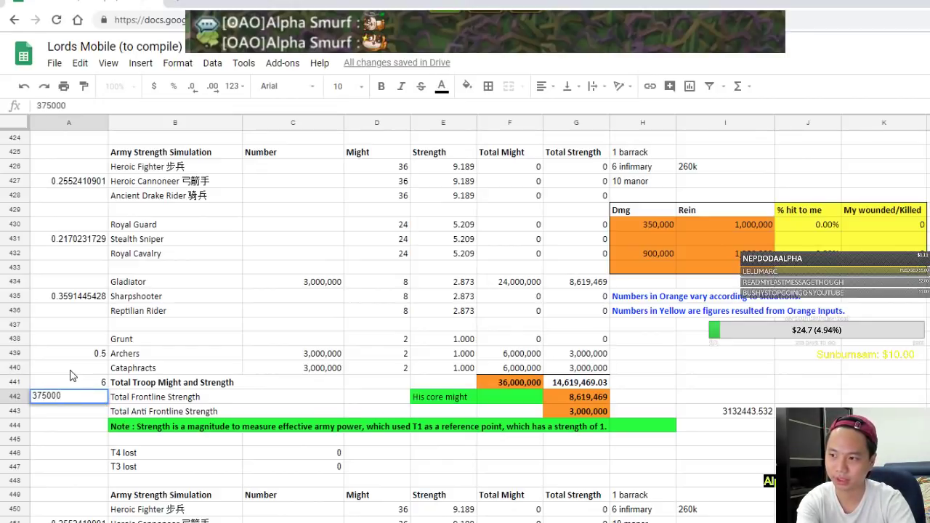
key(Return)
text(=)
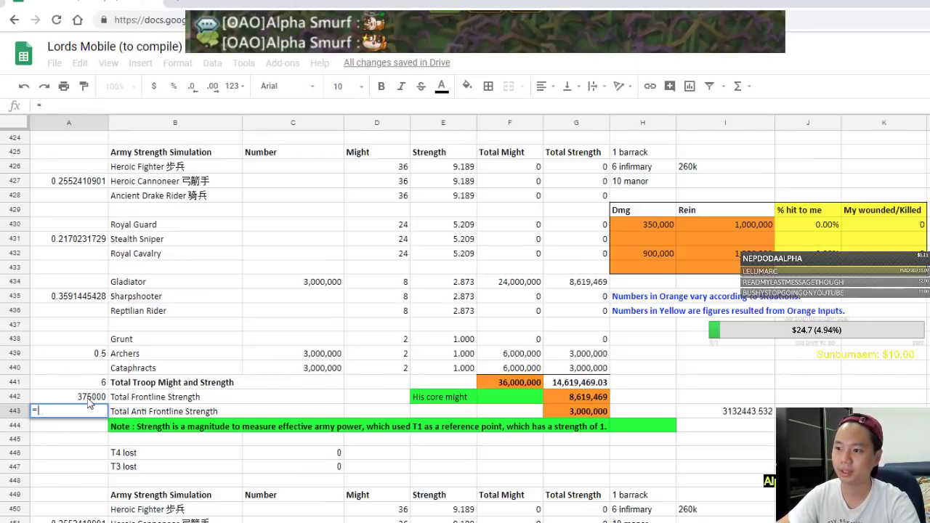
click(87, 387)
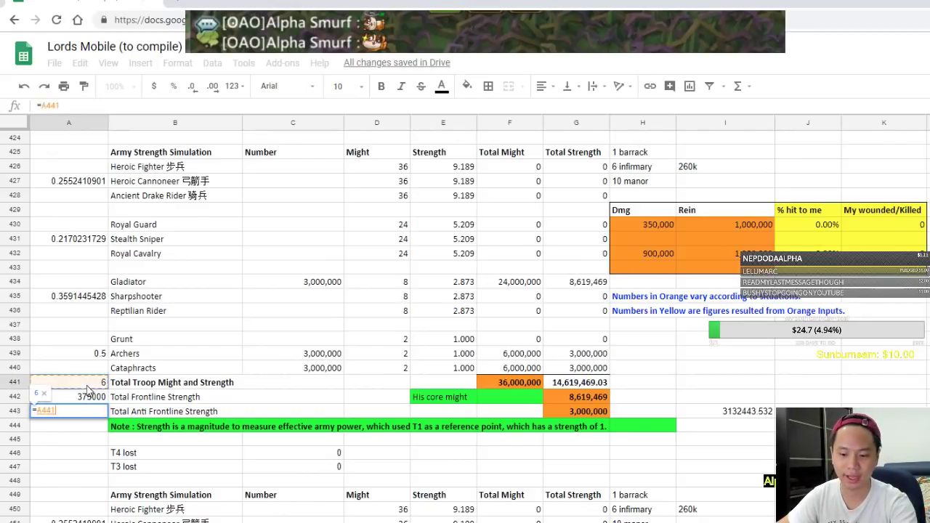
text(*A442/10)
key(Return)
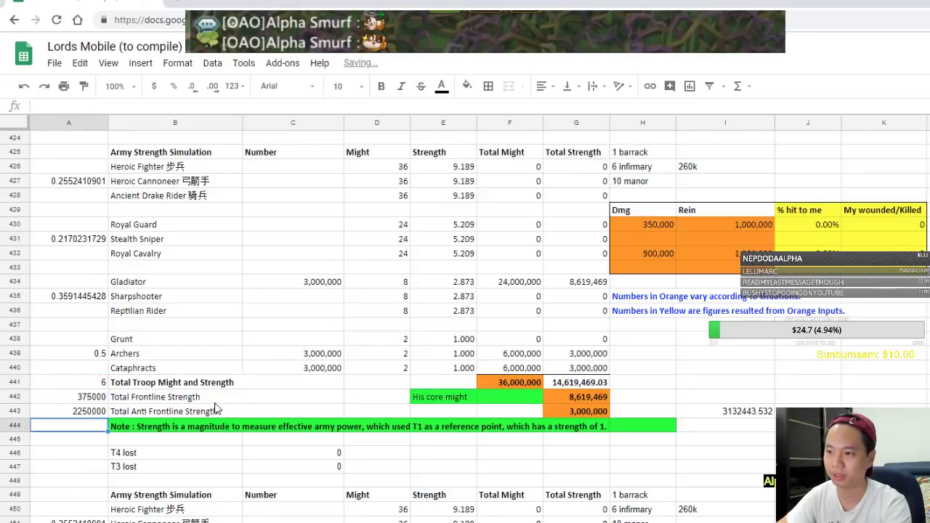
Format the A443 product in Financial number format
click(85, 411)
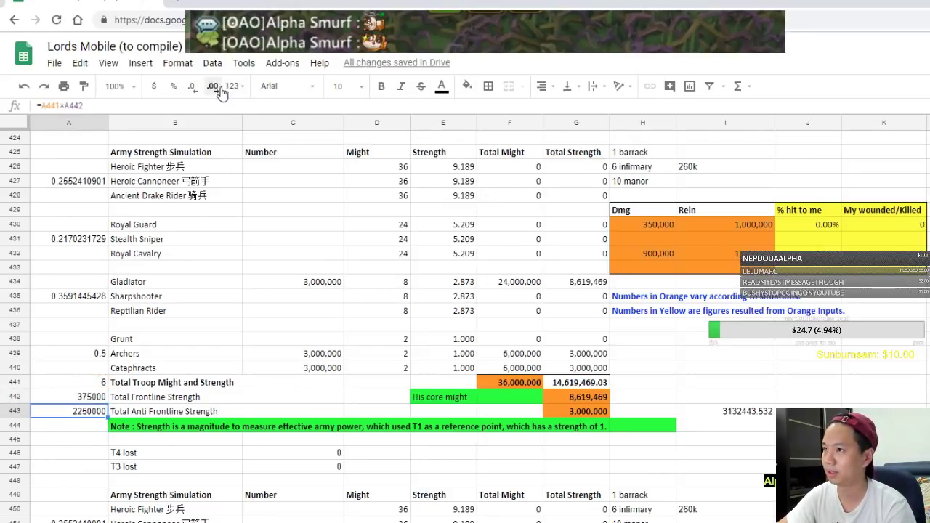
click(233, 85)
click(291, 233)
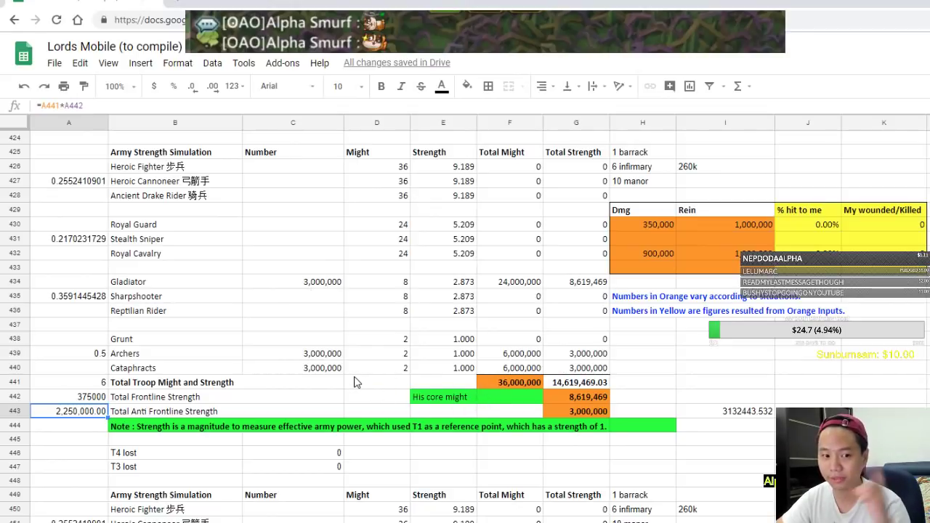
Clear the troop counts from Gladiator down to row 442
drag(305, 271, 597, 416)
drag(311, 286, 320, 399)
key(Delete)
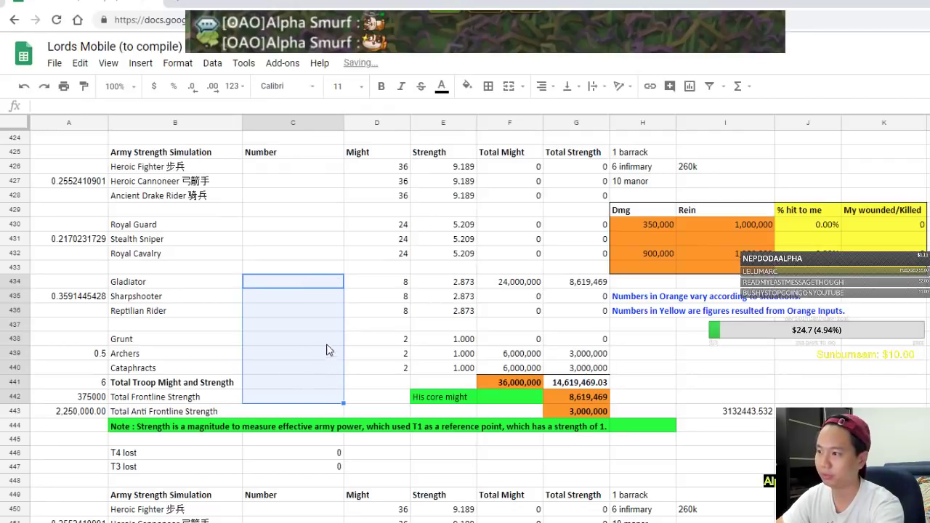
Enter 1,000,000 Heroic Fighters and 600,000 Heroic Cannoneers, copying 600,000 to Ancient Drake Riders
click(298, 172)
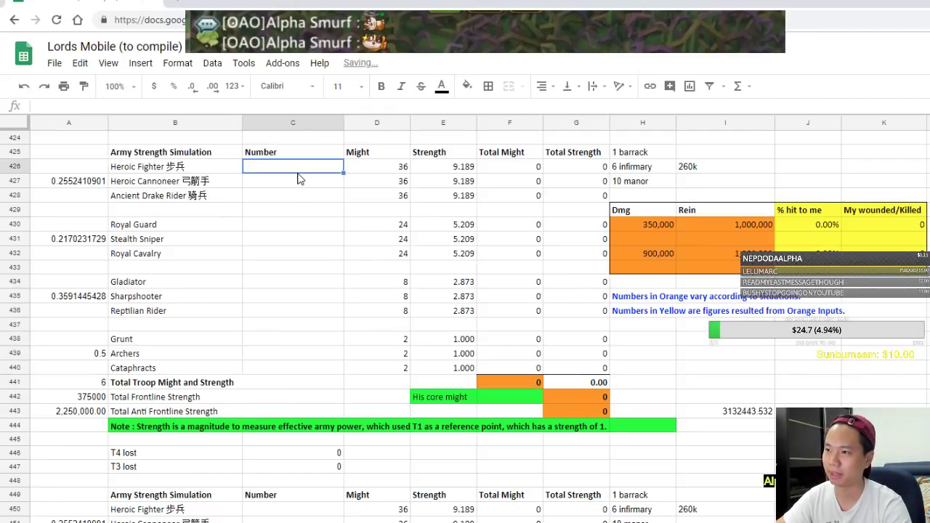
text(1000000)
key(Return)
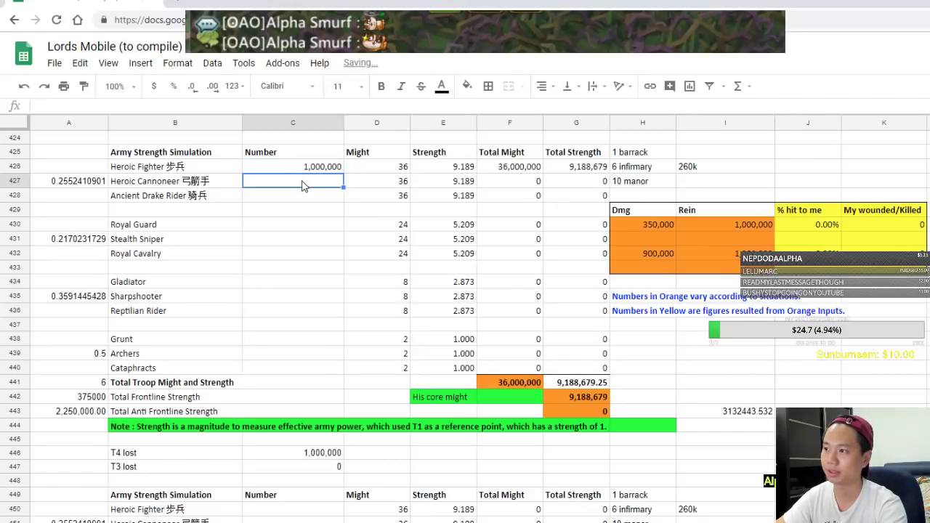
key(Down)
key(Down)
key(Up)
key(Up)
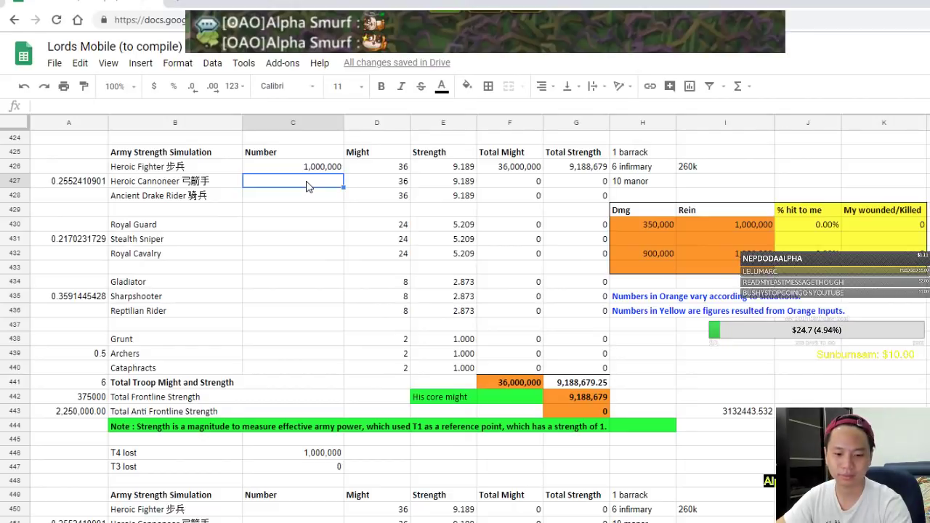
text(6)
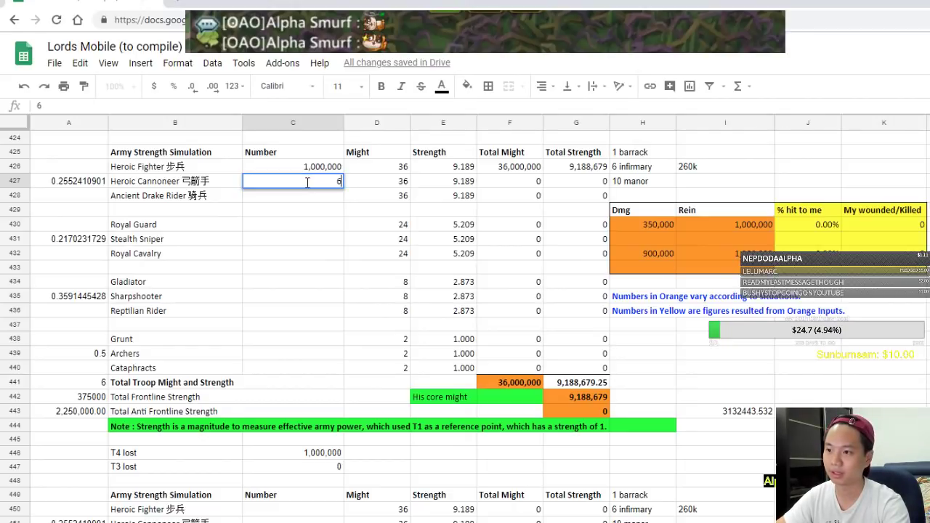
text(00000)
key(Return)
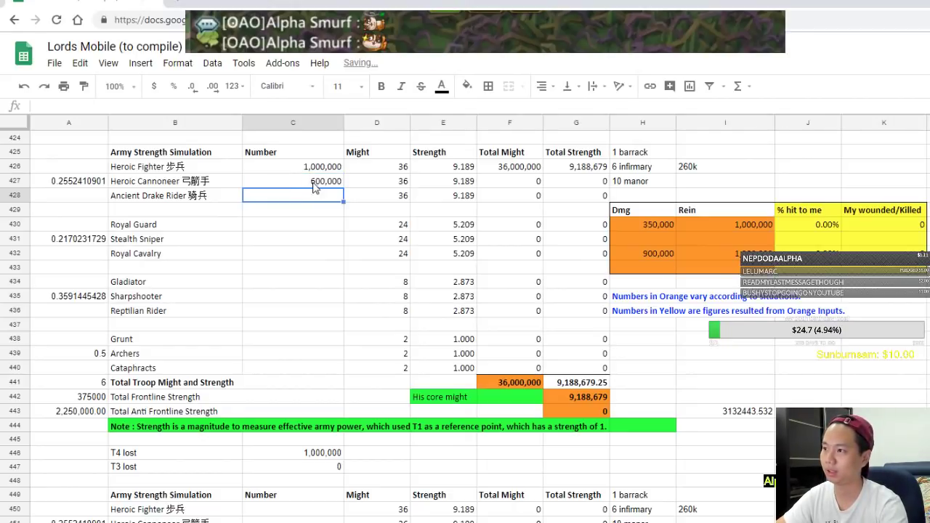
click(316, 186)
key(ctrl+c)
click(315, 194)
key(ctrl+v)
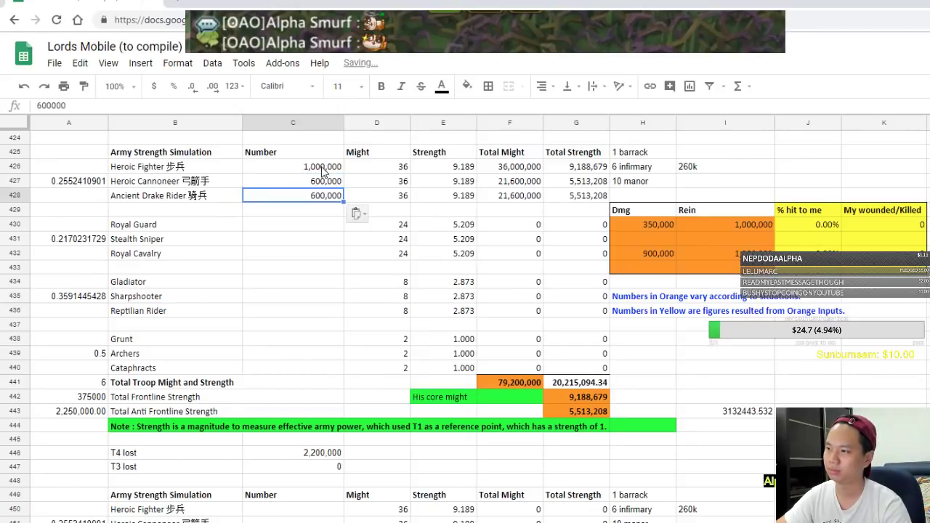
Change to 800,000 Heroic Fighters and 700,000 Cannoneers, copying 700,000 to Drake Riders
click(321, 168)
text(800000)
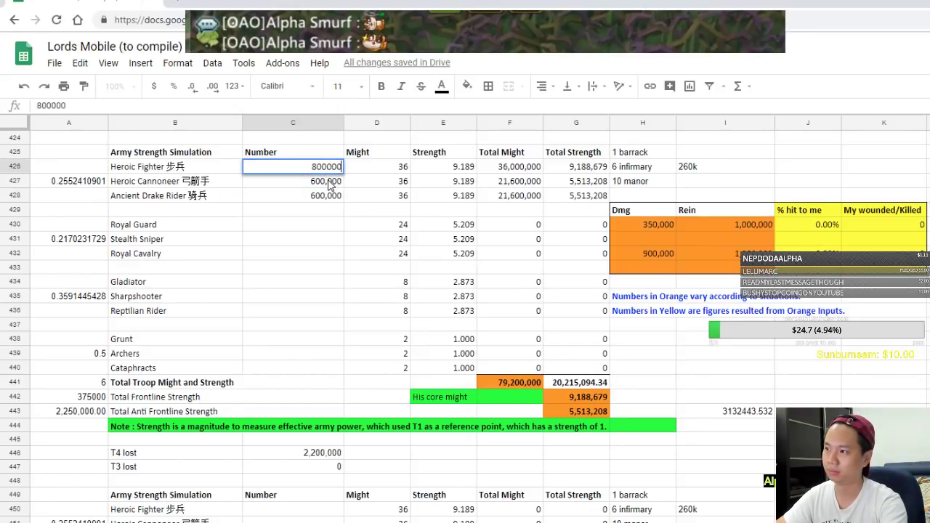
key(Return)
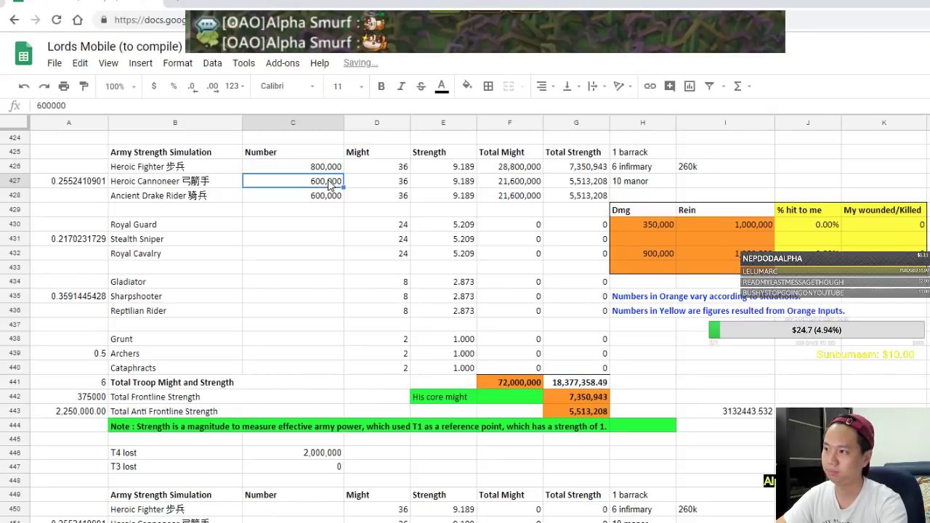
text(700000)
key(Return)
click(326, 182)
key(ctrl+c)
click(325, 194)
key(ctrl+v)
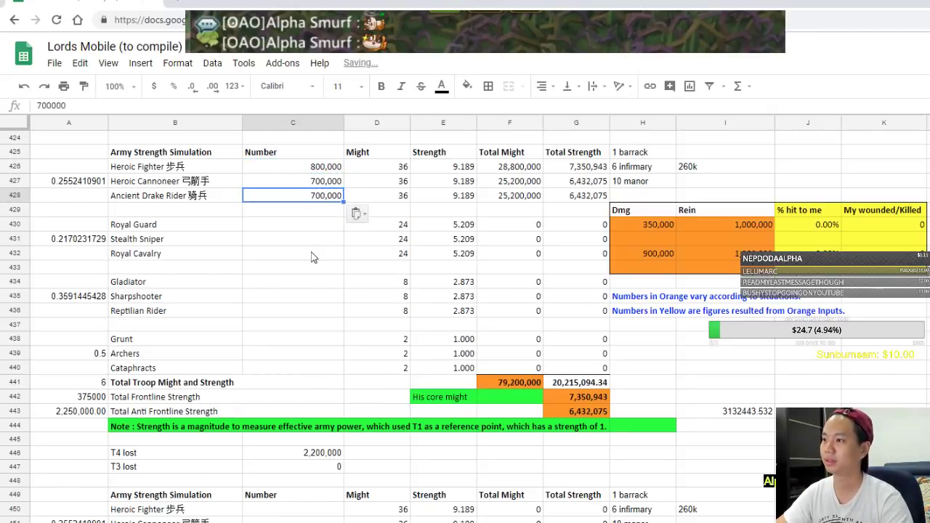
key(Down)
key(Down)
key(Down)
key(Down)
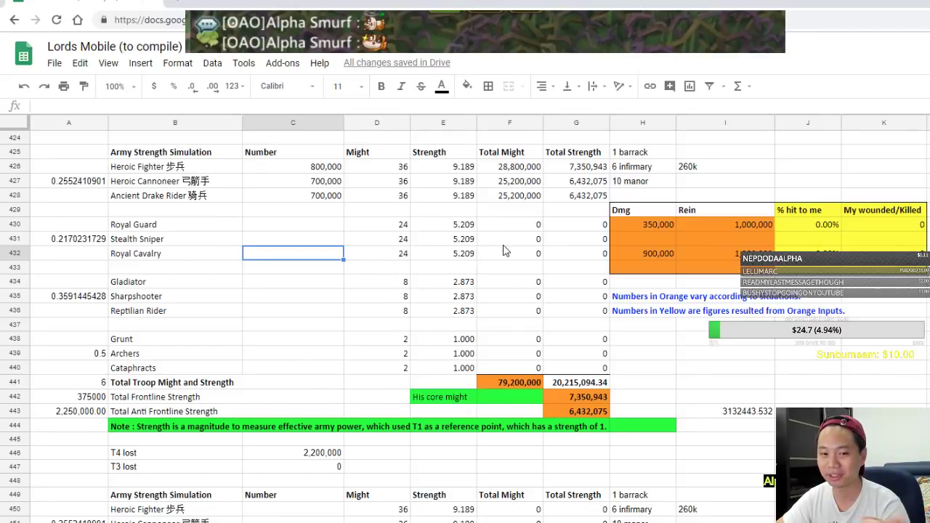
Highlight the His core might block, column A values, totals and troop simulation ranges while explaining
drag(439, 399, 595, 413)
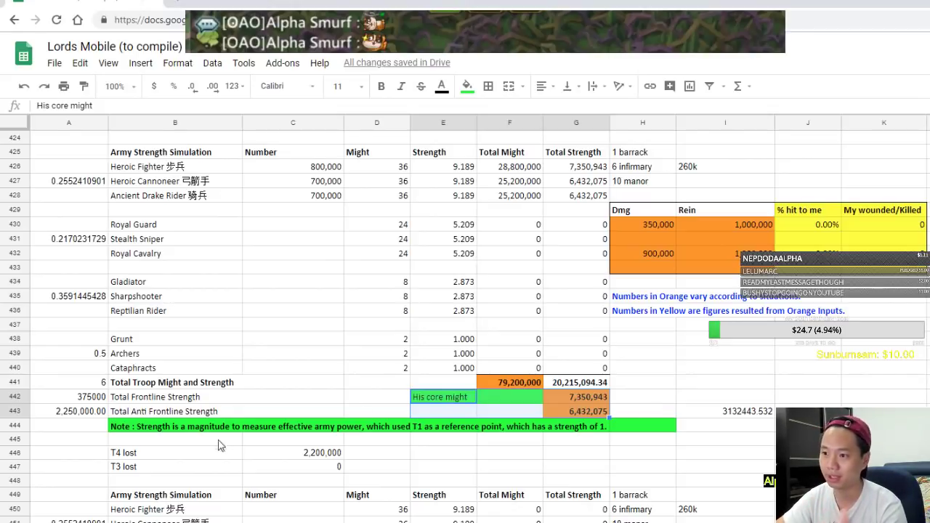
drag(77, 388, 98, 431)
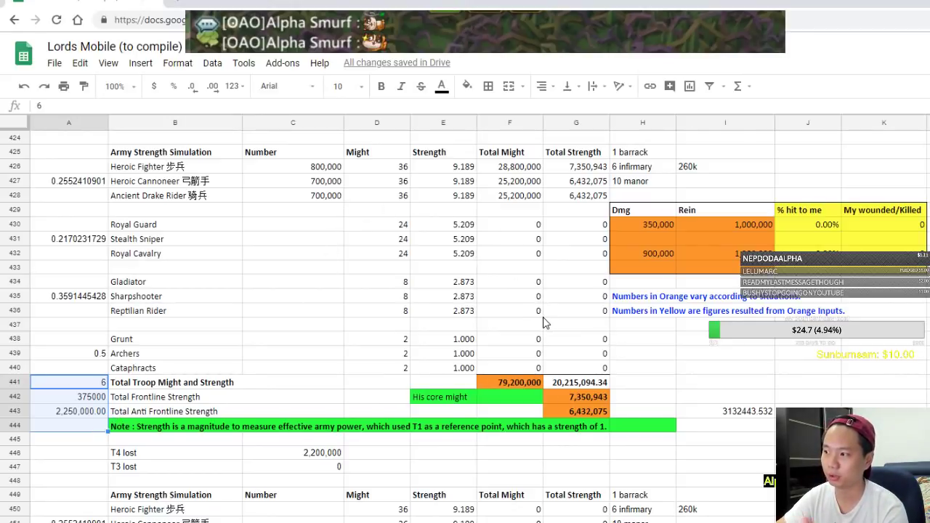
drag(385, 383, 593, 425)
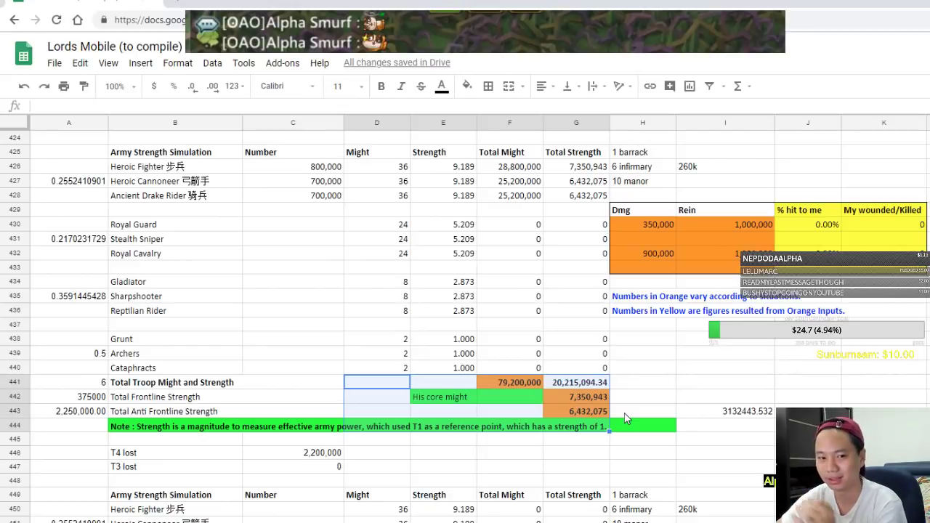
drag(301, 170, 658, 325)
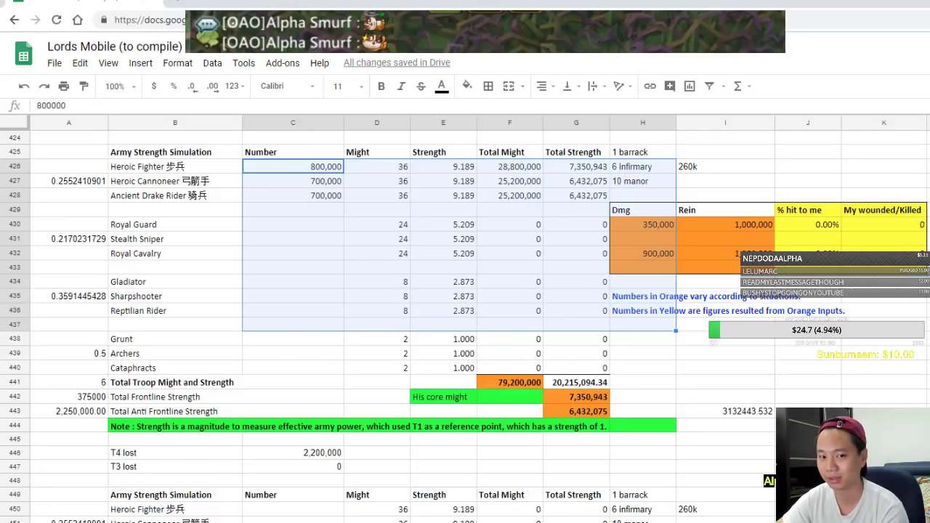
shift+click(323, 198)
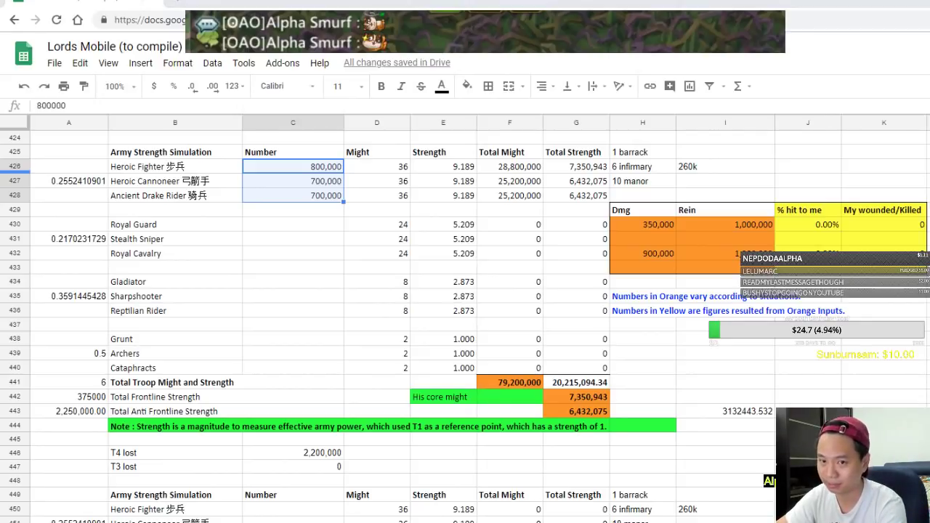
drag(443, 398, 568, 411)
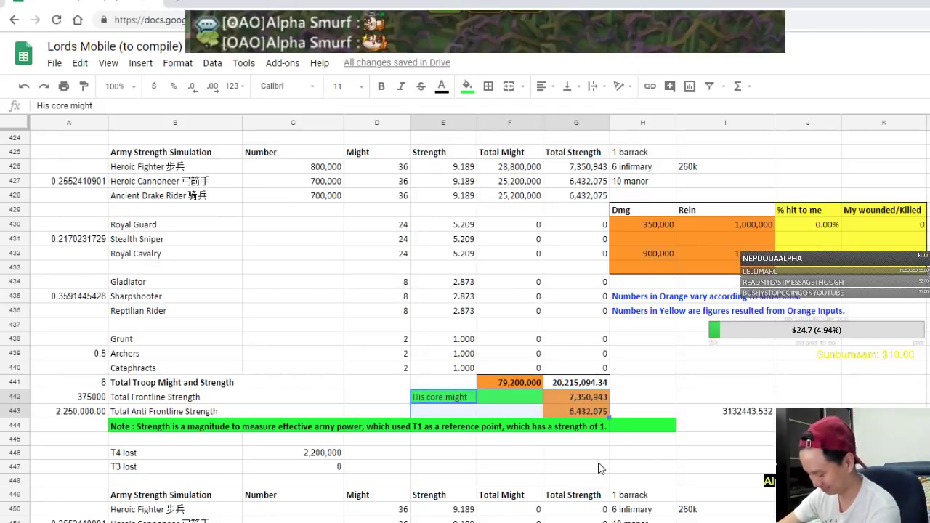
In Lords Mobile, close Monsterhold and open the Battle Royal event
key(alt+Tab)
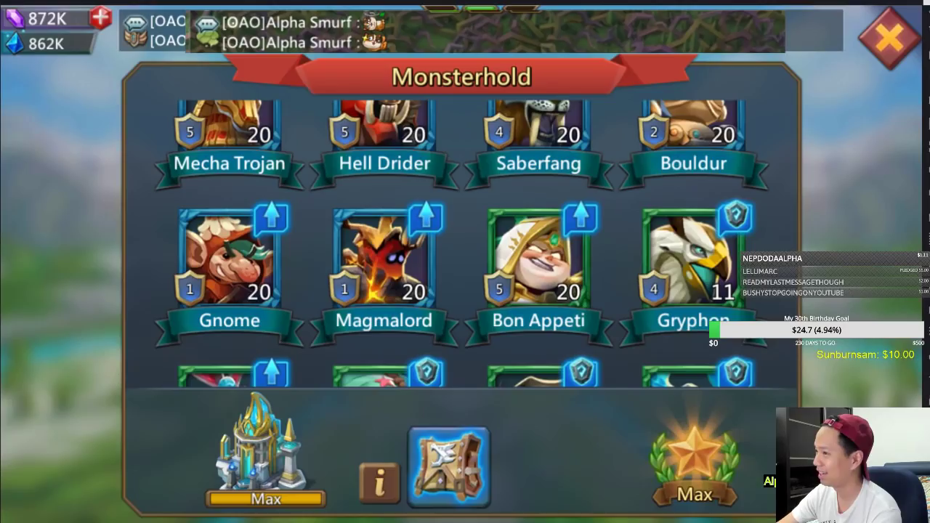
click(876, 37)
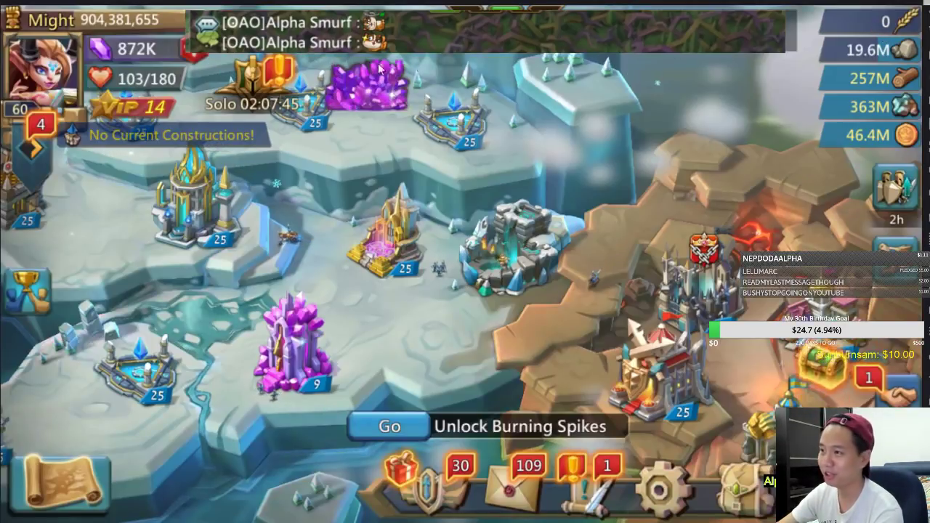
click(226, 82)
drag(510, 280, 233, 281)
drag(443, 289, 483, 242)
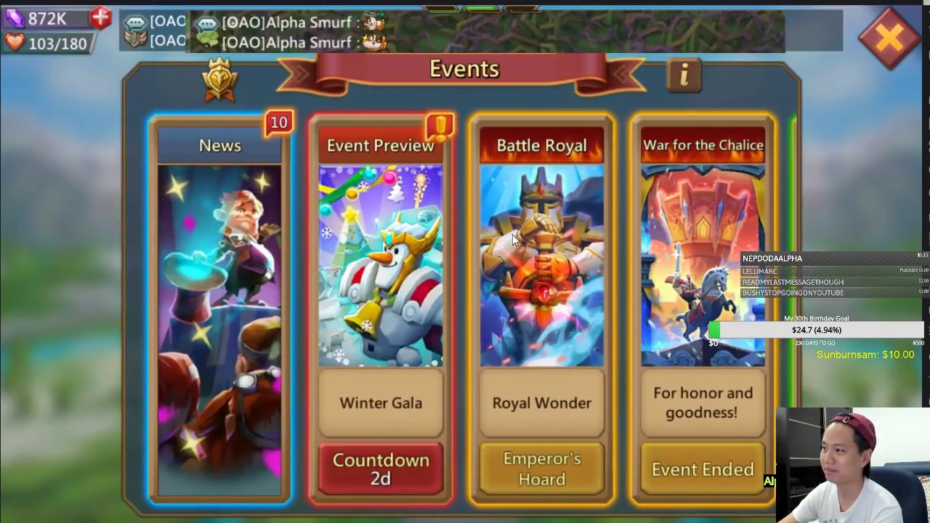
click(515, 236)
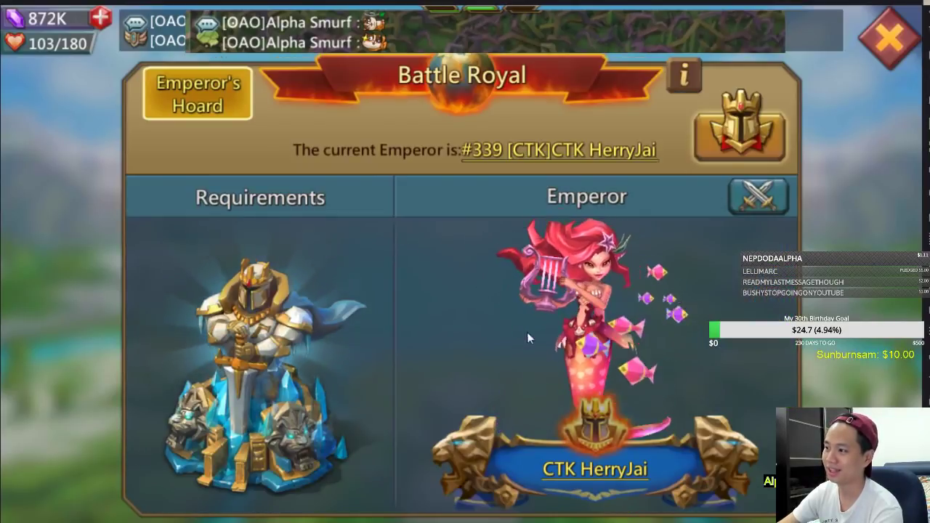
Open the current emperor's profile, then bring up the sword screenshot in Photos
click(581, 471)
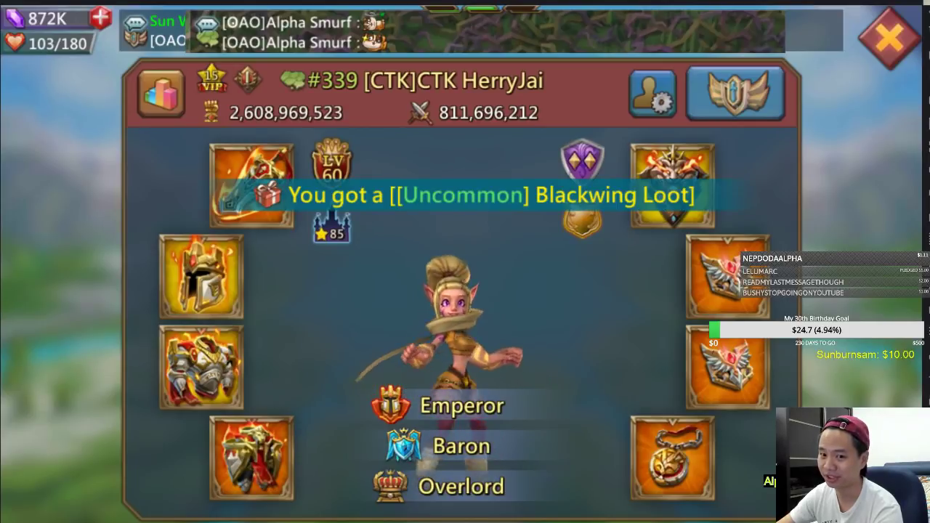
key(alt+Tab)
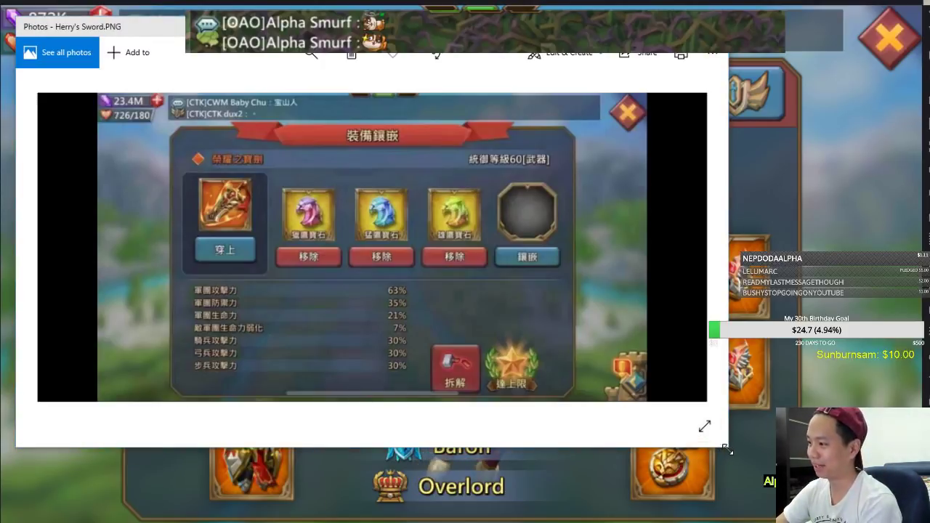
Enlarge Herry's Sword.PNG to full screen and switch to the Draw pen tool
click(703, 428)
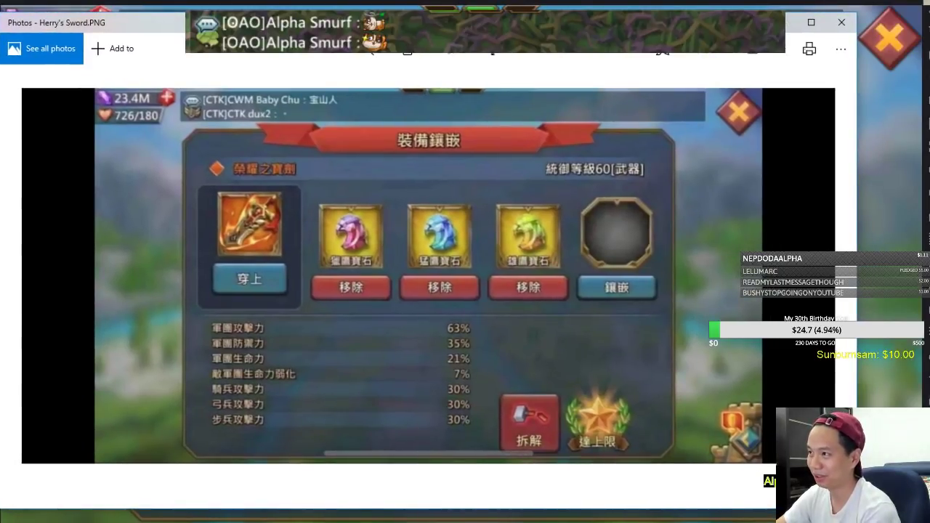
click(724, 60)
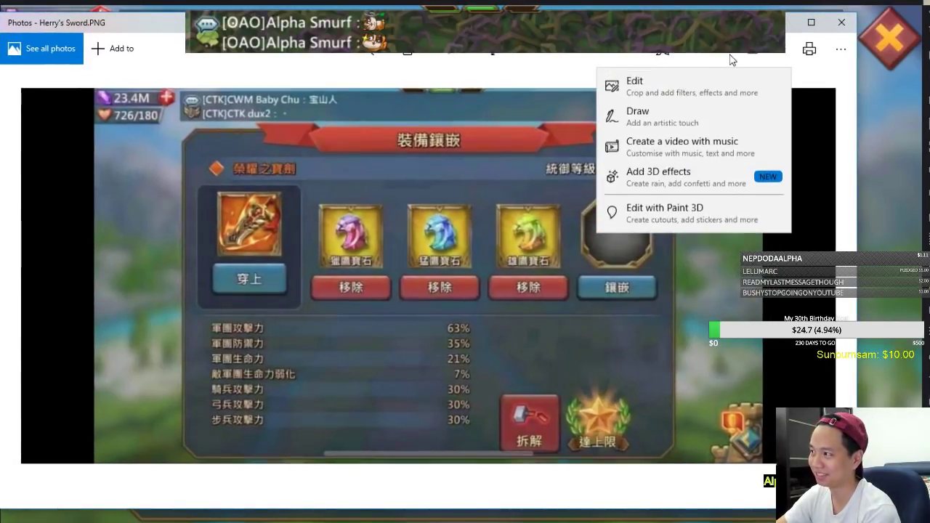
click(647, 110)
Circle the 23.4M and 726/180 stats, the sword name 榮耀之寶劍, and the gems with empty slot
mouse_move(107, 124)
mouse_down()
mouse_move(204, 111)
mouse_move(209, 98)
mouse_move(184, 84)
mouse_move(107, 82)
mouse_up()
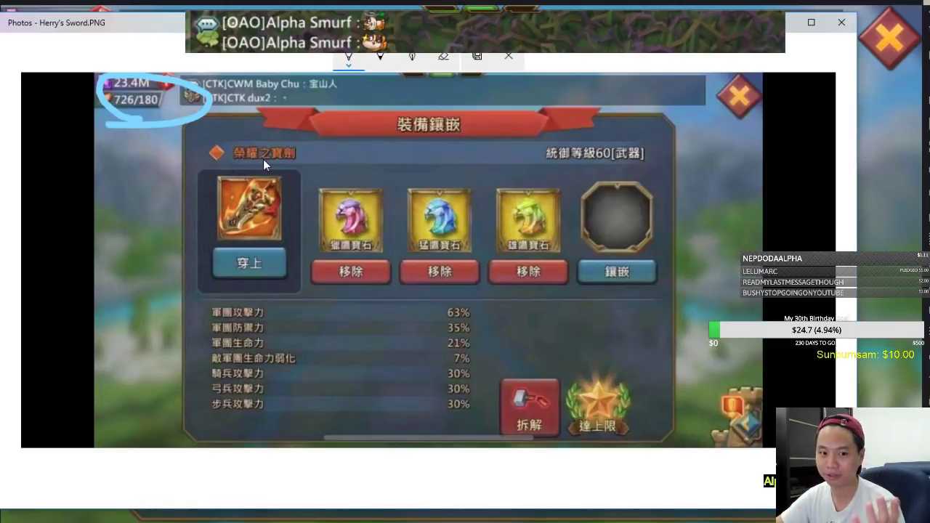
drag(199, 167, 319, 165)
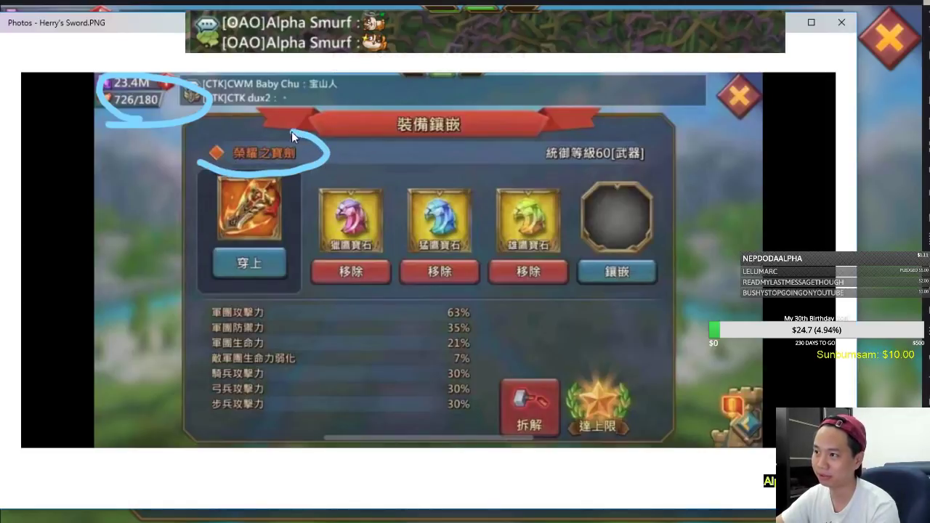
drag(196, 155, 201, 173)
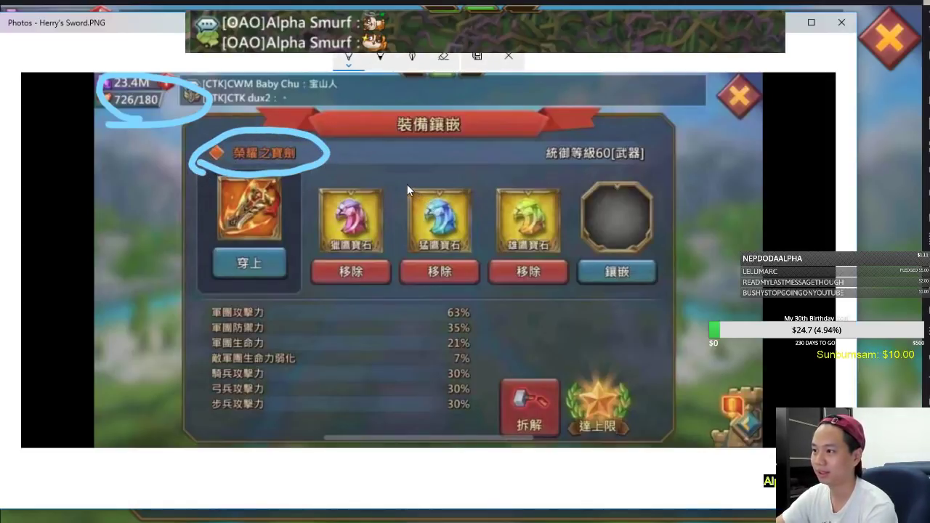
mouse_move(339, 168)
mouse_down()
mouse_move(337, 256)
mouse_move(334, 151)
mouse_up()
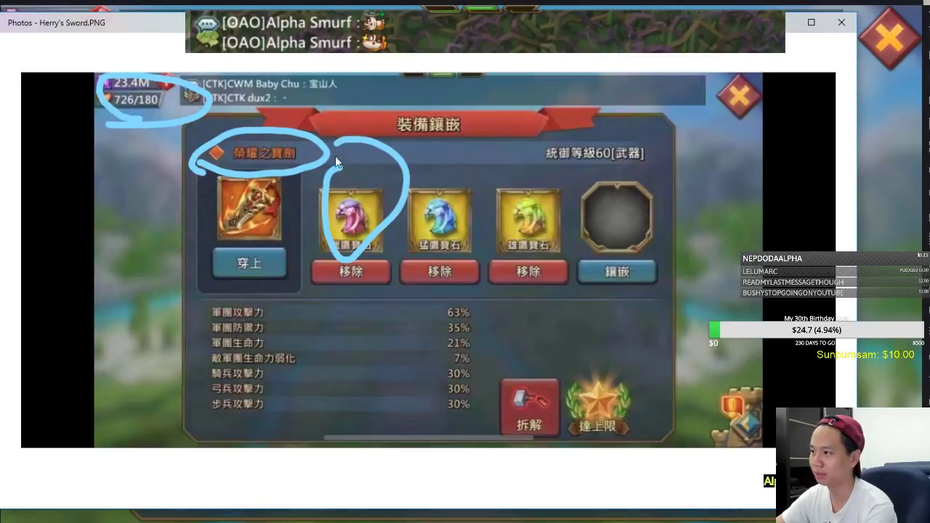
mouse_move(387, 247)
mouse_down()
mouse_move(373, 205)
mouse_move(396, 279)
mouse_up()
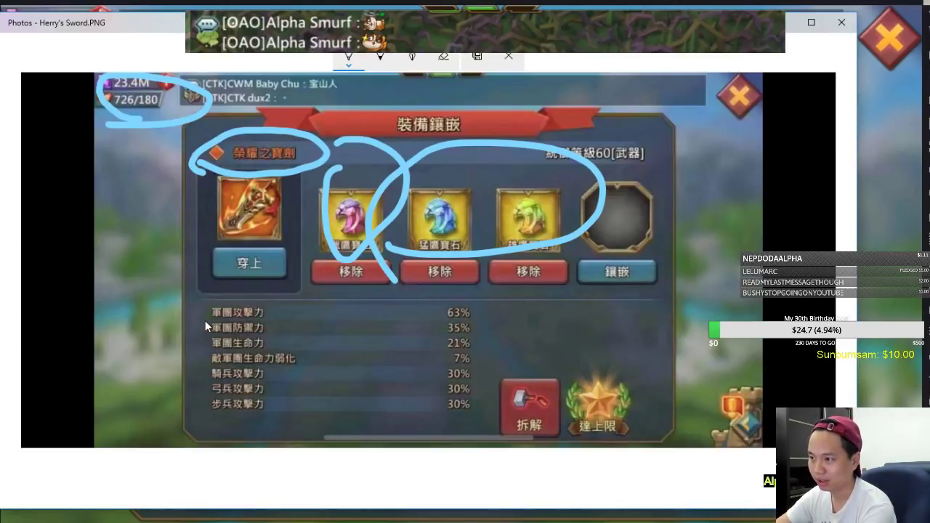
Underline the 軍團攻擊力 stat and the 63%, 35%, 21% and 7% rows
drag(204, 319, 283, 312)
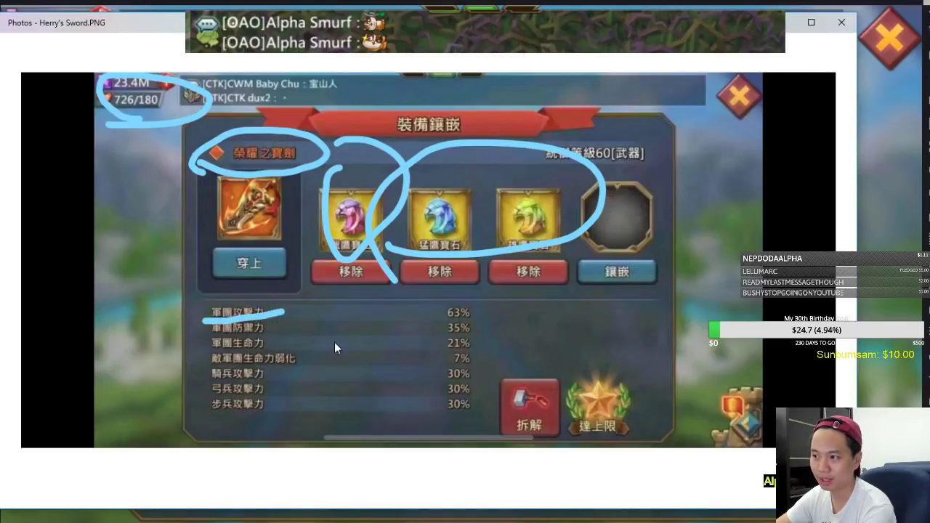
drag(479, 314, 559, 314)
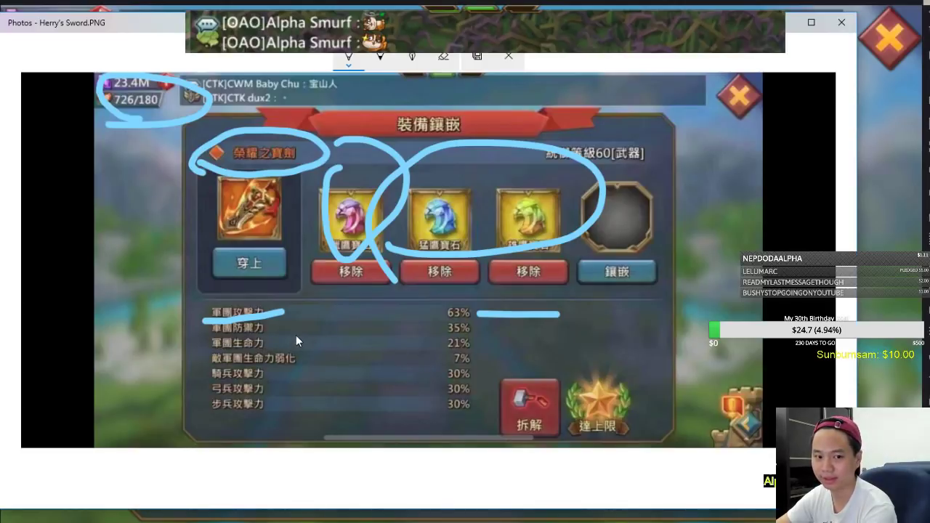
drag(479, 328, 568, 328)
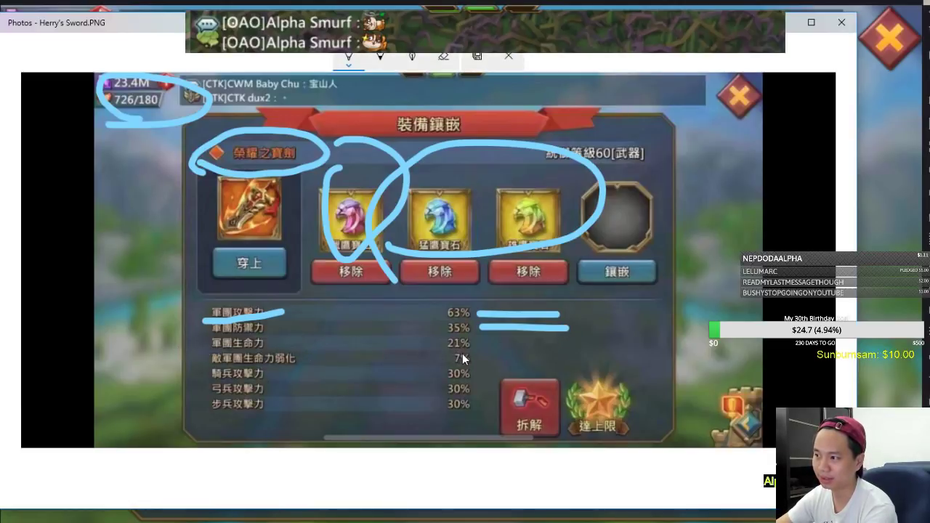
drag(485, 344, 581, 348)
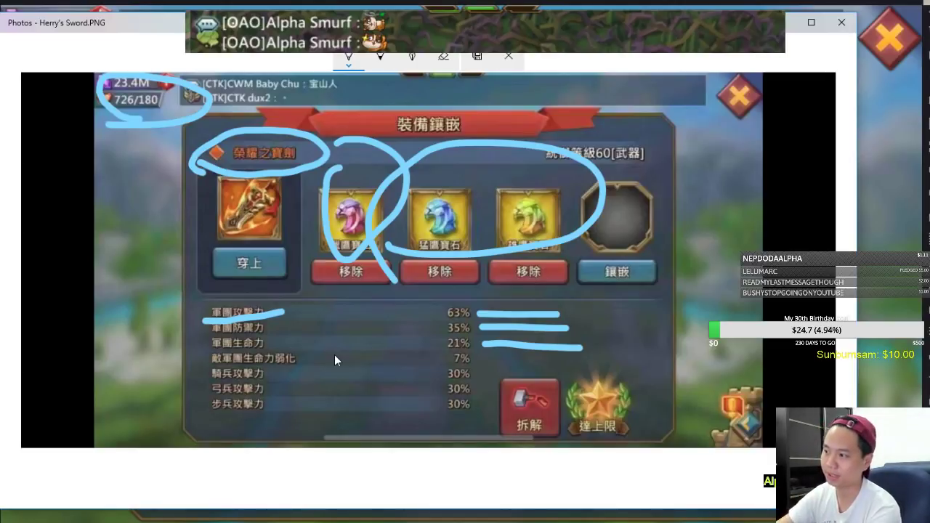
drag(487, 355, 602, 364)
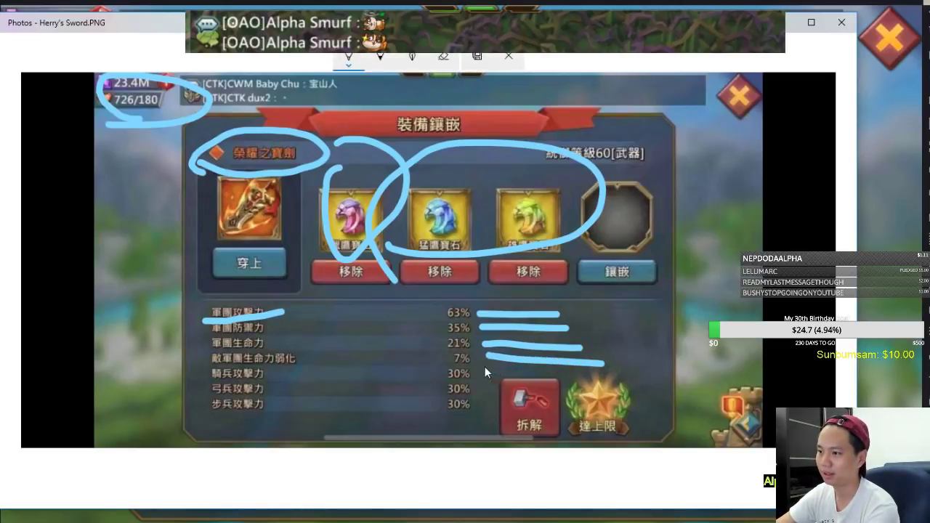
Mark the cavalry, archer and infantry attack rows on the screenshot
drag(206, 375, 157, 367)
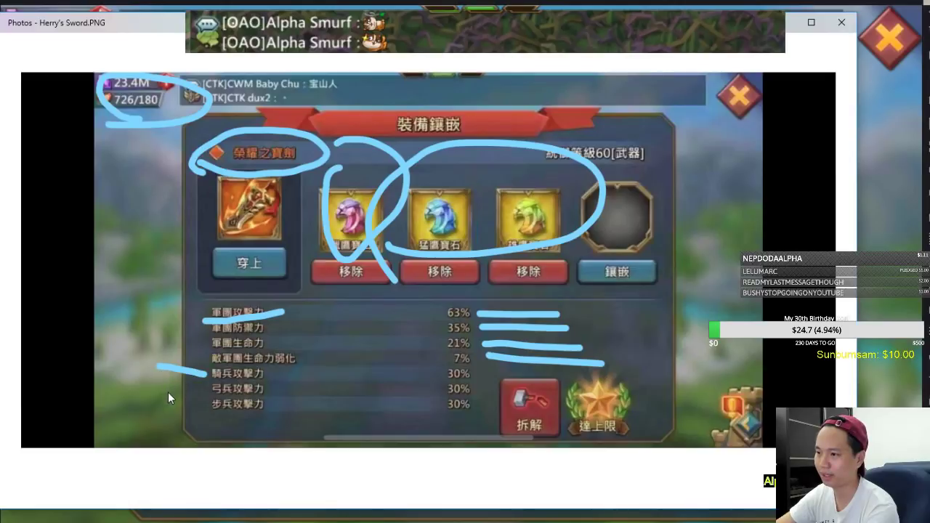
drag(203, 385, 121, 383)
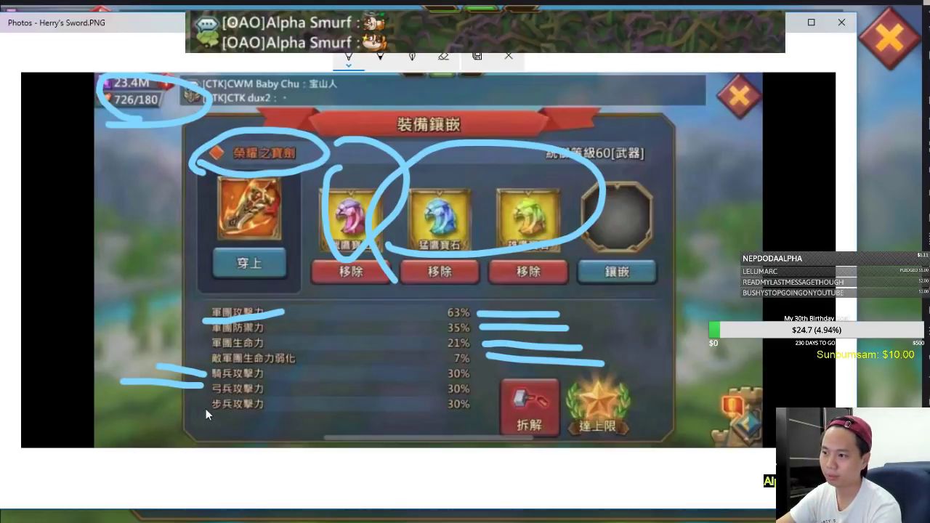
drag(206, 404, 106, 409)
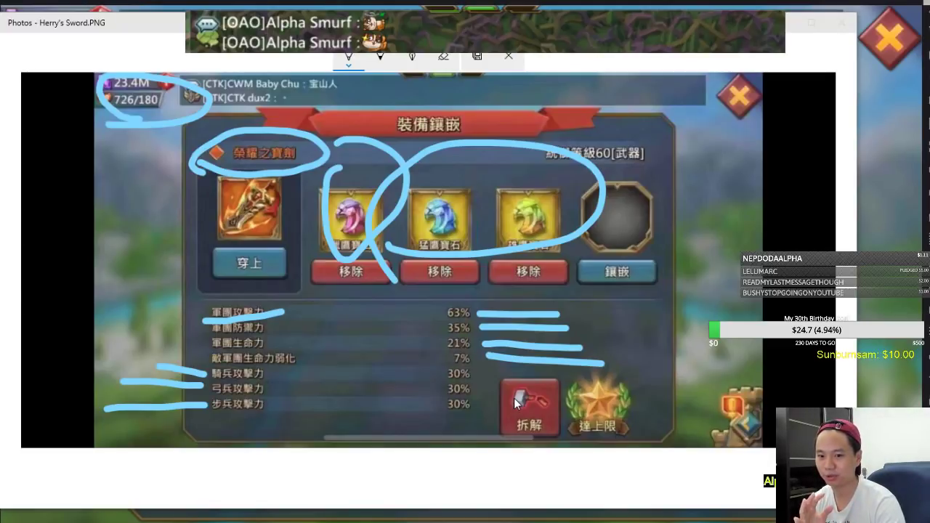
key(alt+Tab)
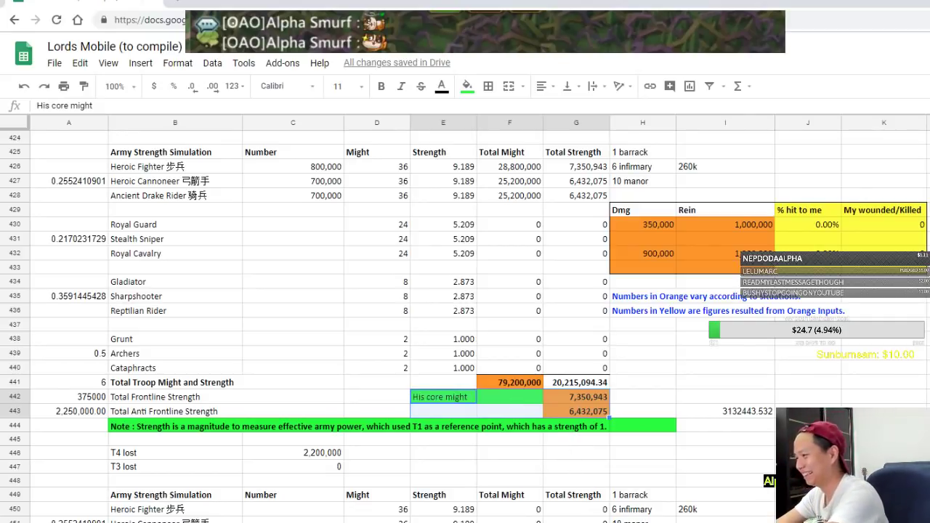
Show the Main-hand comparison sheet and move among the empty cells around B225–G227
click(764, 520)
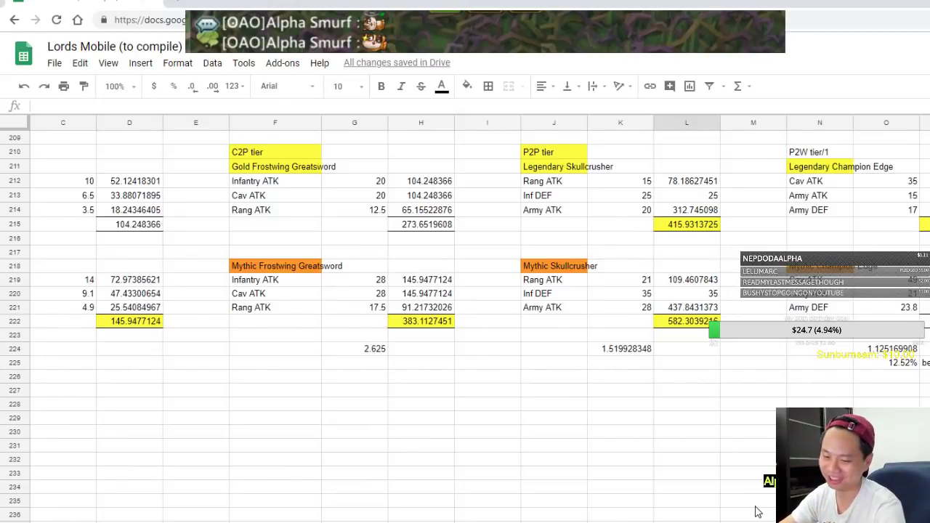
click(197, 385)
key(Left)
key(Left)
key(Left)
key(Left)
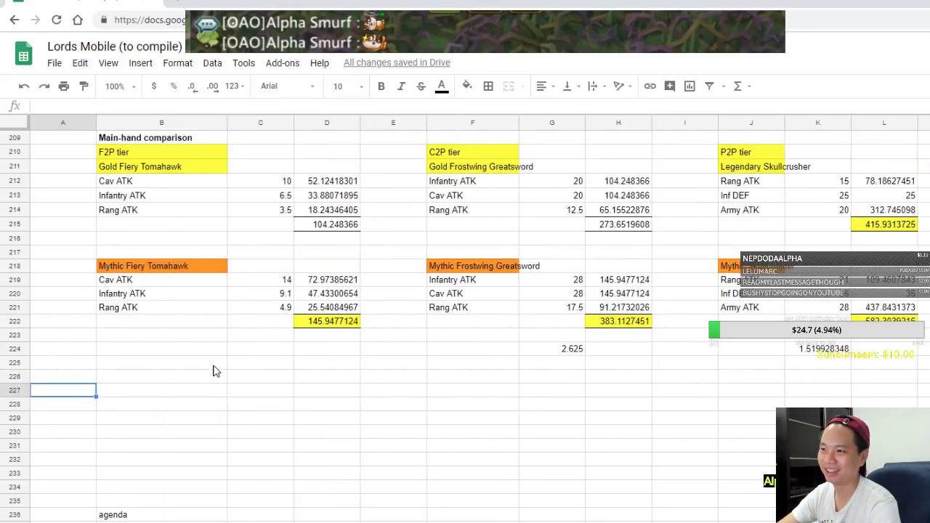
click(192, 369)
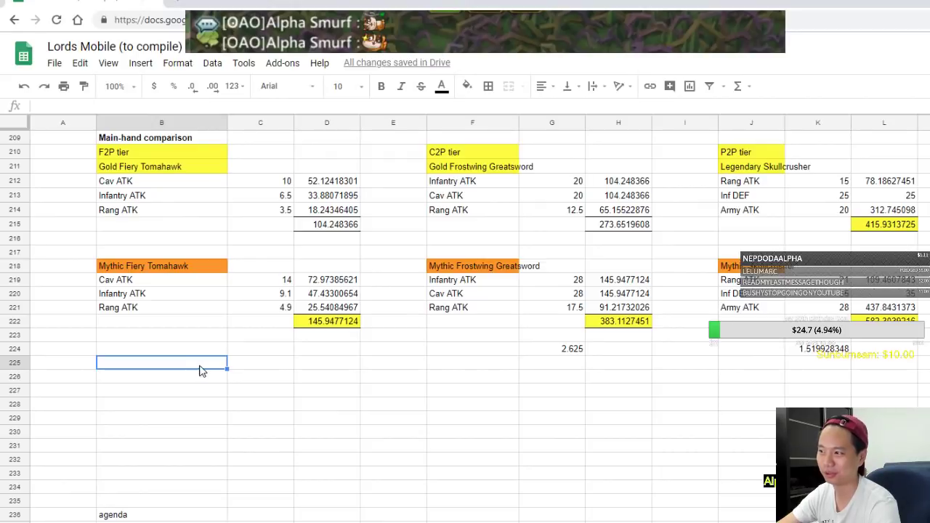
key(Right)
key(Right)
key(Right)
key(Right)
key(Right)
key(Right)
key(Left)
key(Down)
key(Down)
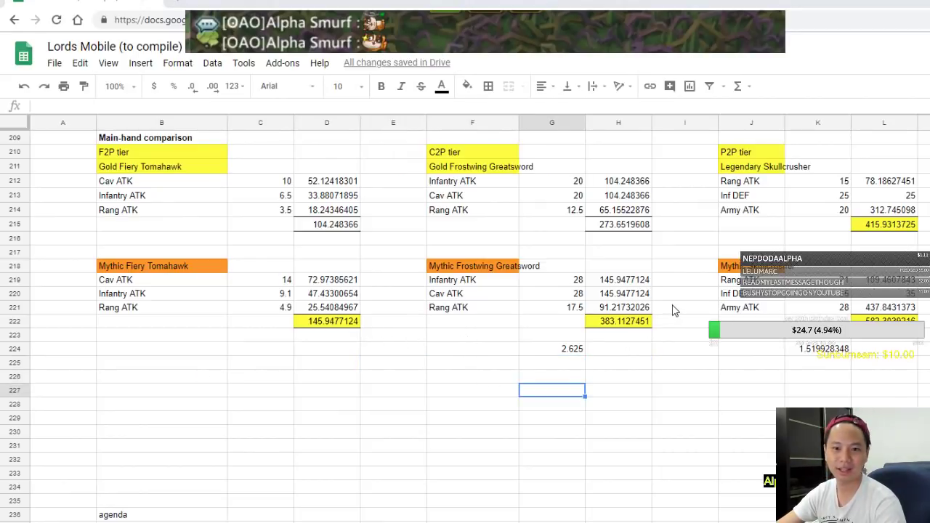
key(alt+Tab)
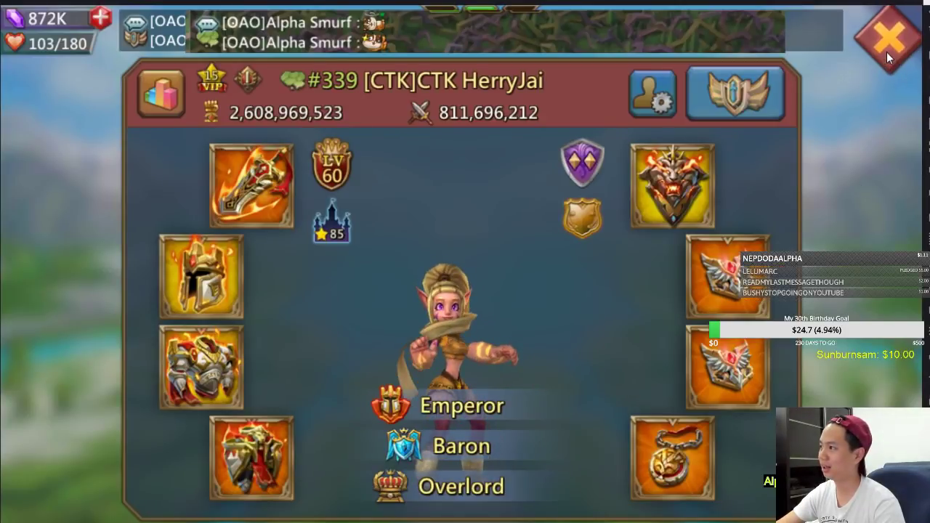
View the equipped Frostwing Greatsword's inlaid jewels showing 48%, 48% and 37.5% attack boosts
click(887, 52)
click(887, 51)
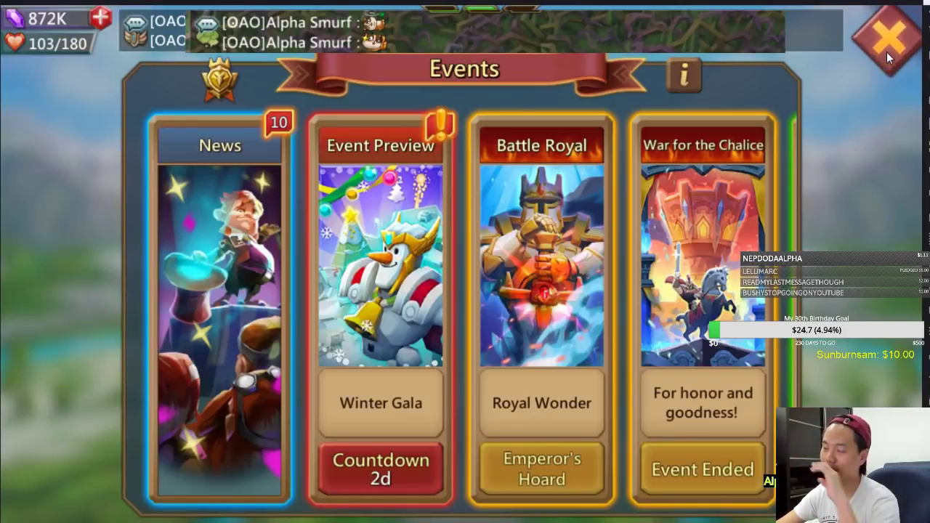
click(887, 52)
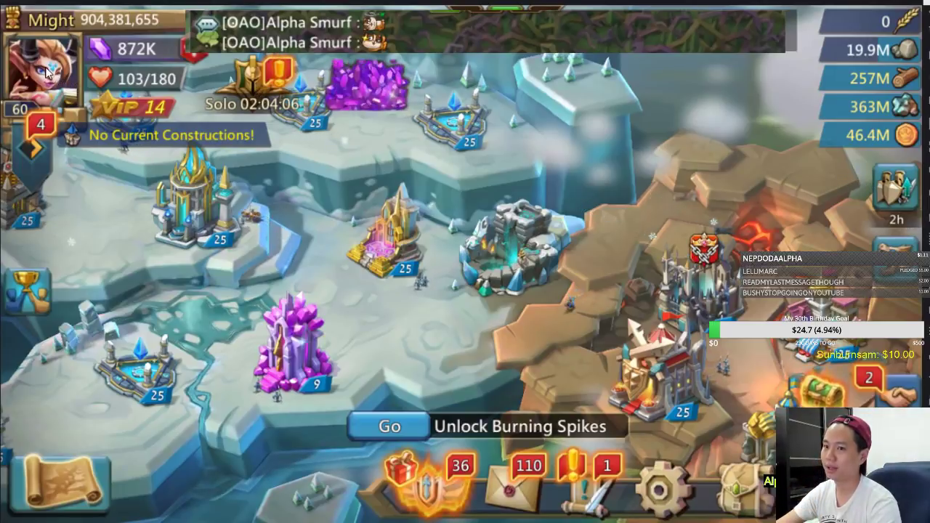
click(45, 67)
click(565, 183)
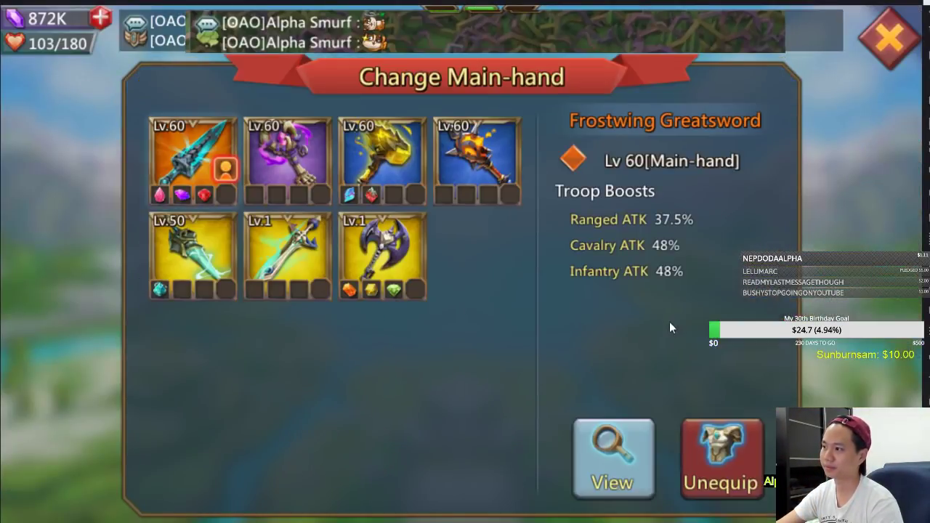
click(623, 447)
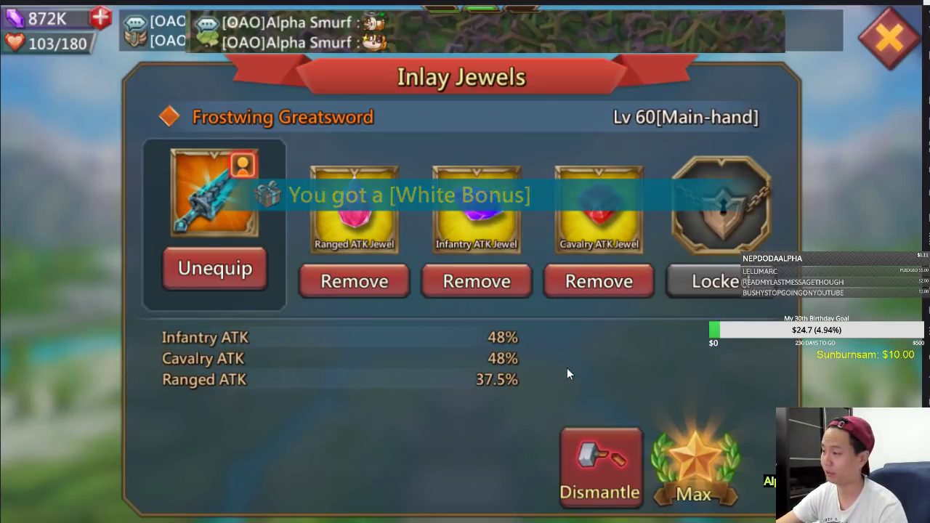
key(alt+Tab)
Enter 48, 48 and 37.5 as the Mythic Greatsword's infantry, cavalry and ranged values
click(579, 281)
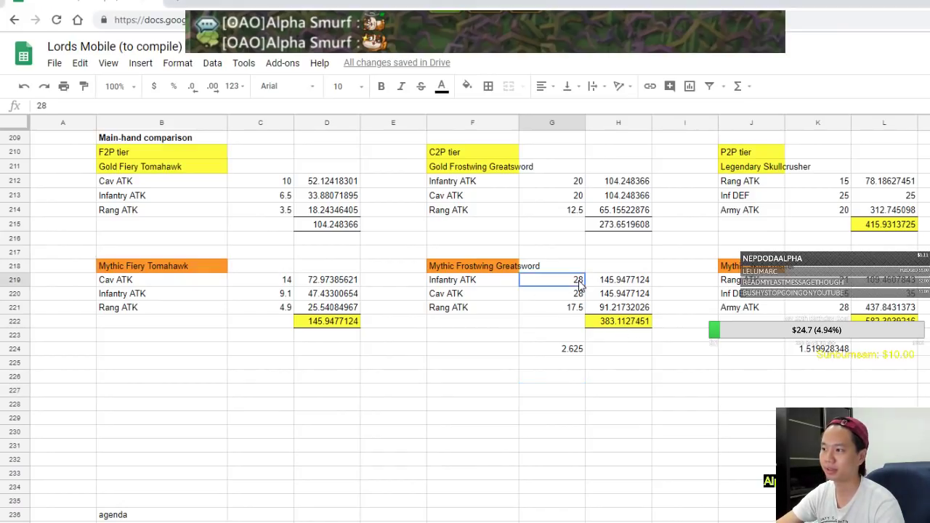
text(48)
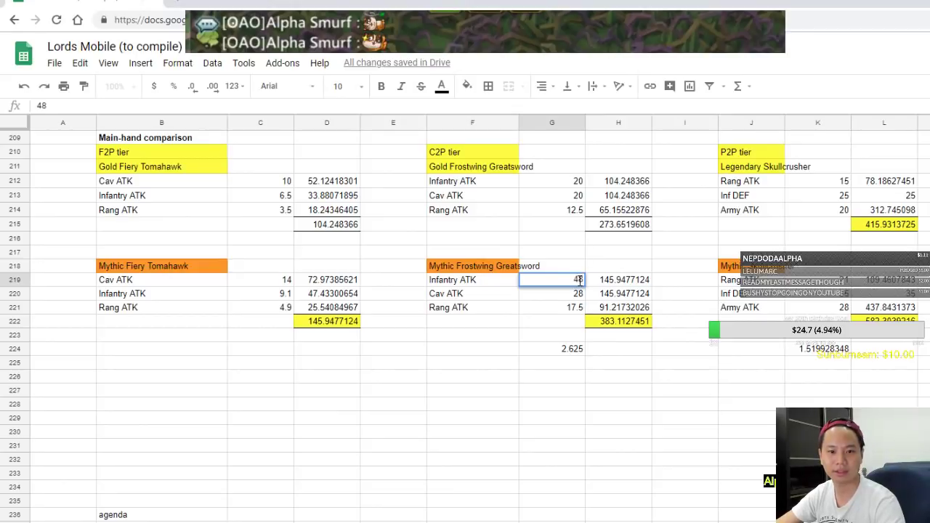
key(Tab)
click(578, 292)
text(48)
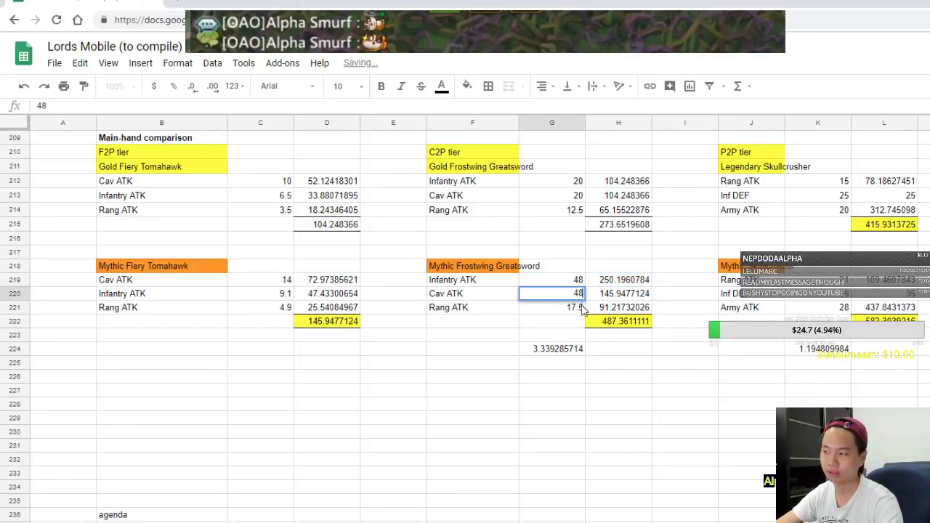
click(572, 309)
text(37)
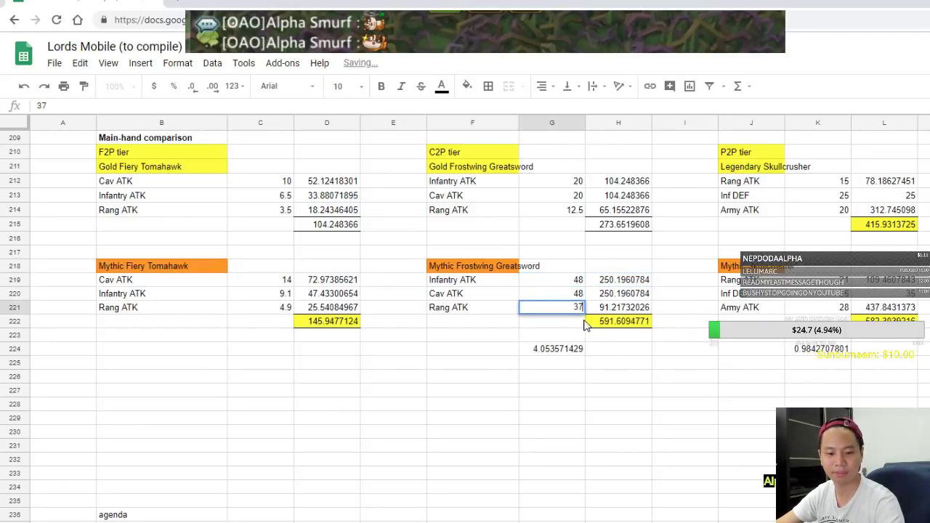
text(.5)
click(589, 375)
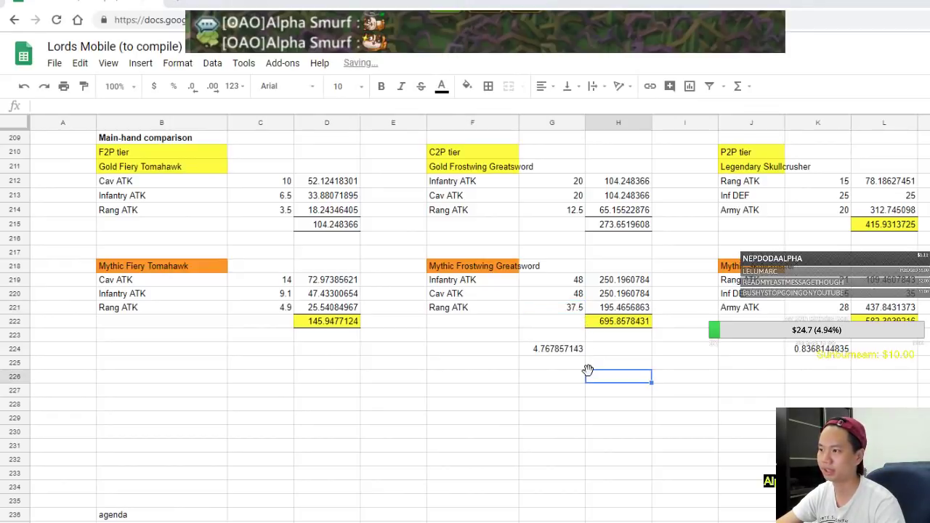
key(alt+Tab)
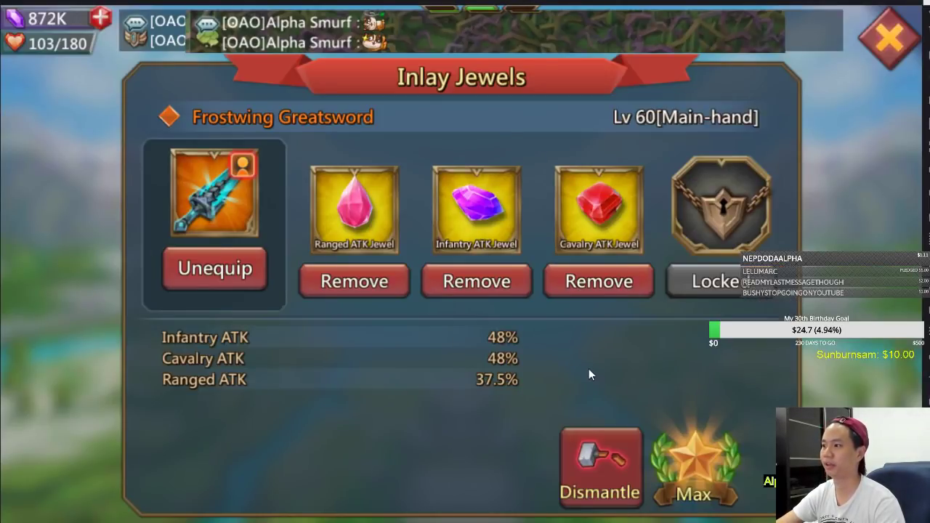
key(alt+Tab)
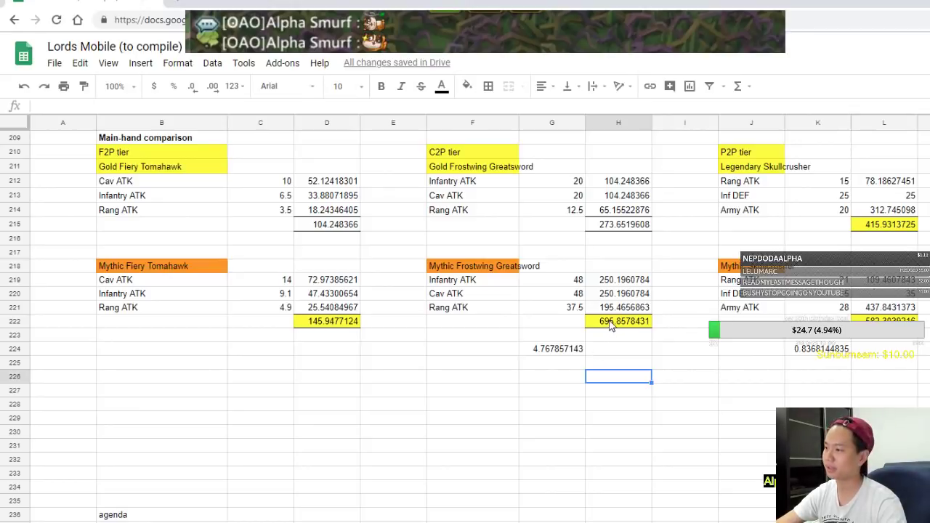
Check the H222 total and G224 ratio formulas, then start a player-name label in B225
click(611, 325)
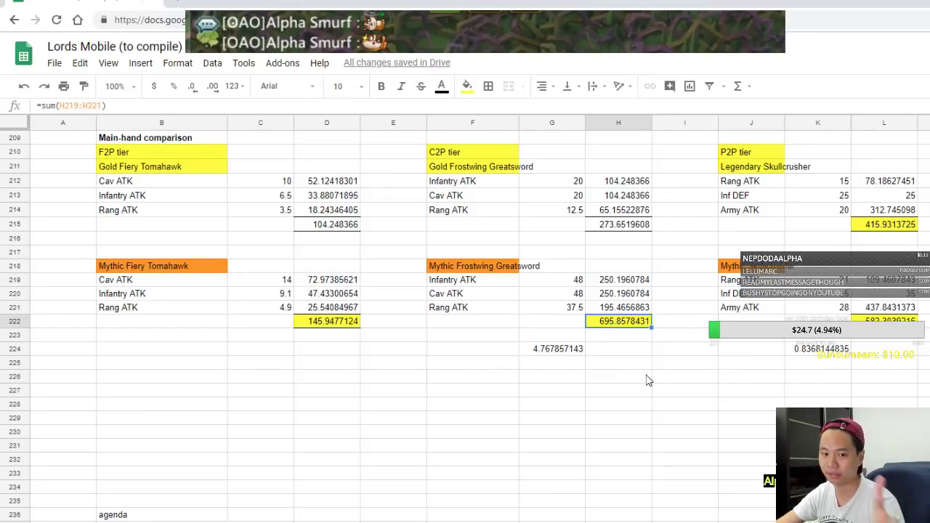
click(568, 351)
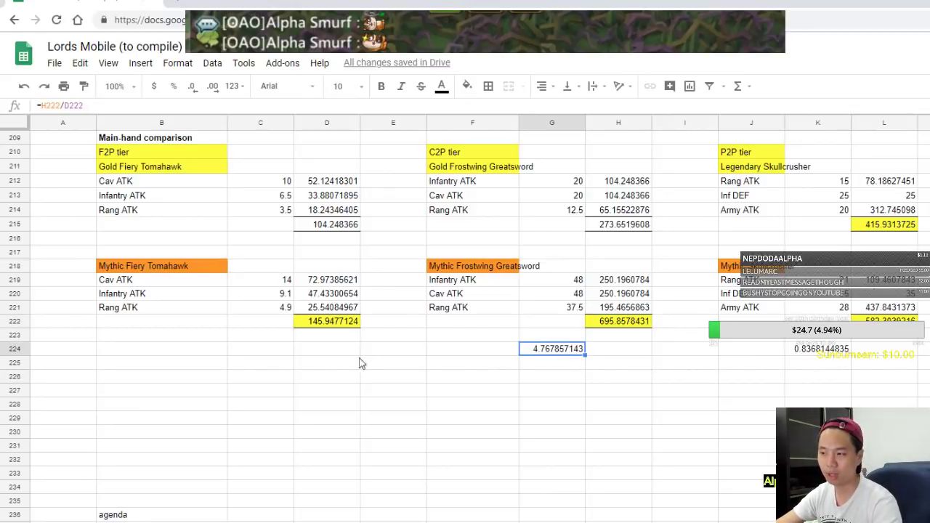
click(167, 364)
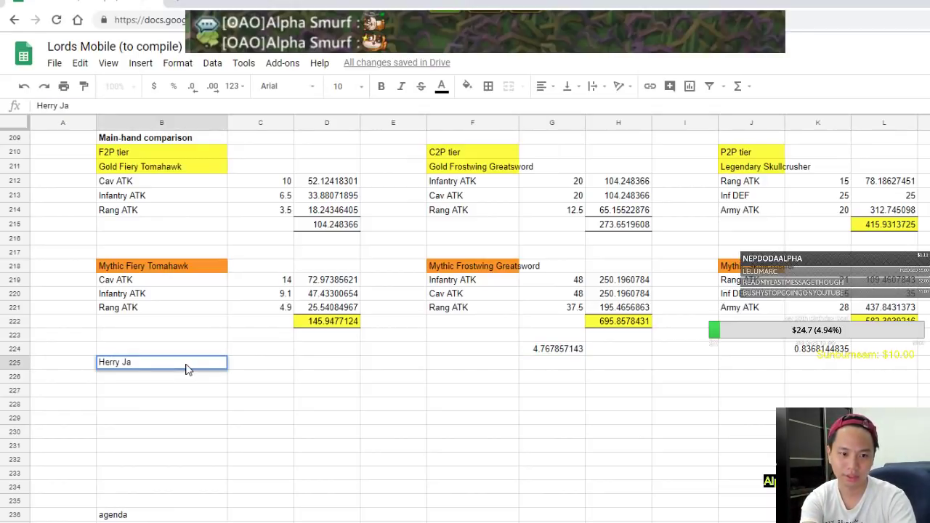
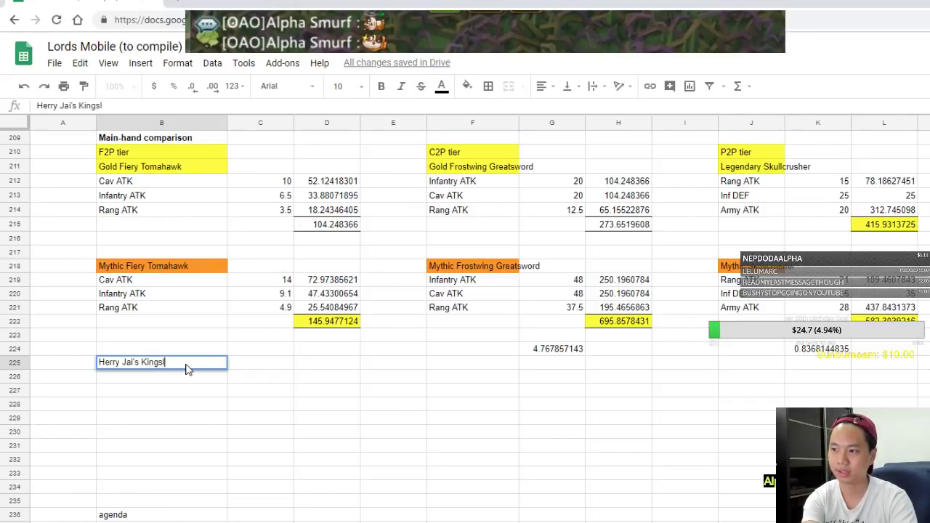
Correct the B225 heading to read 'Kingslayer sword'
text(ayer sword)
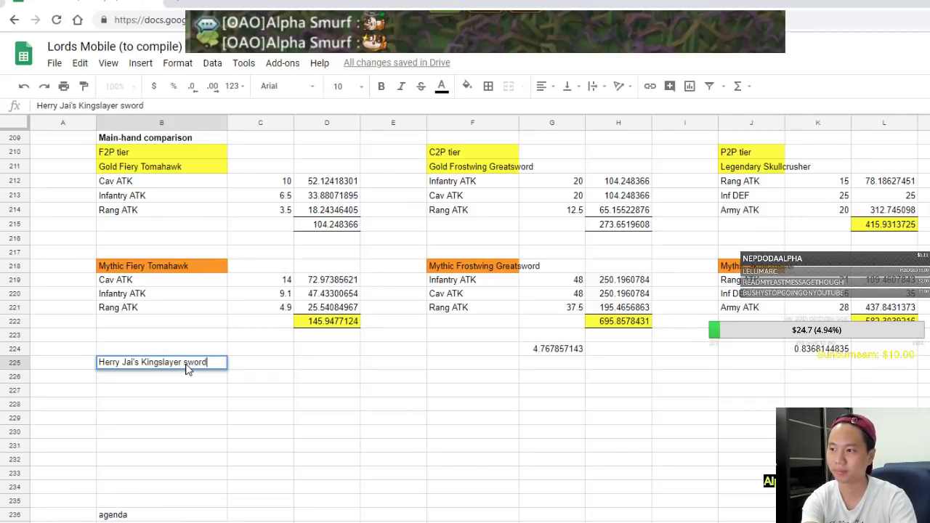
key(Return)
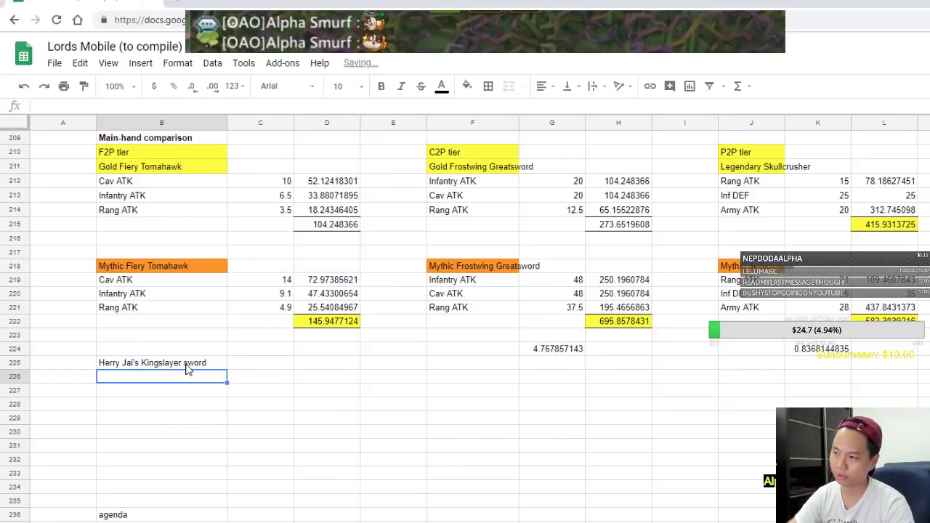
Compare against the game's jewel inlay screen and the annotated sword screenshot, then return to the sheet
key(alt+Tab)
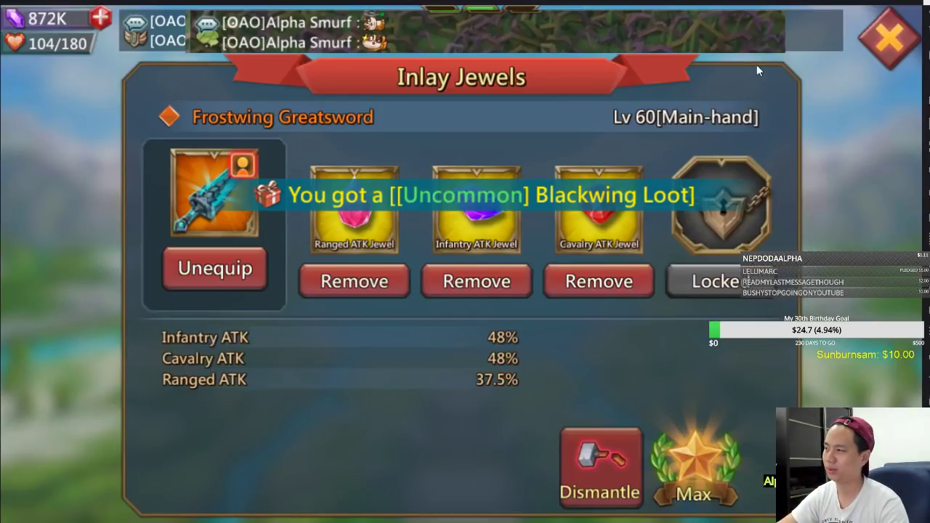
key(alt+Tab)
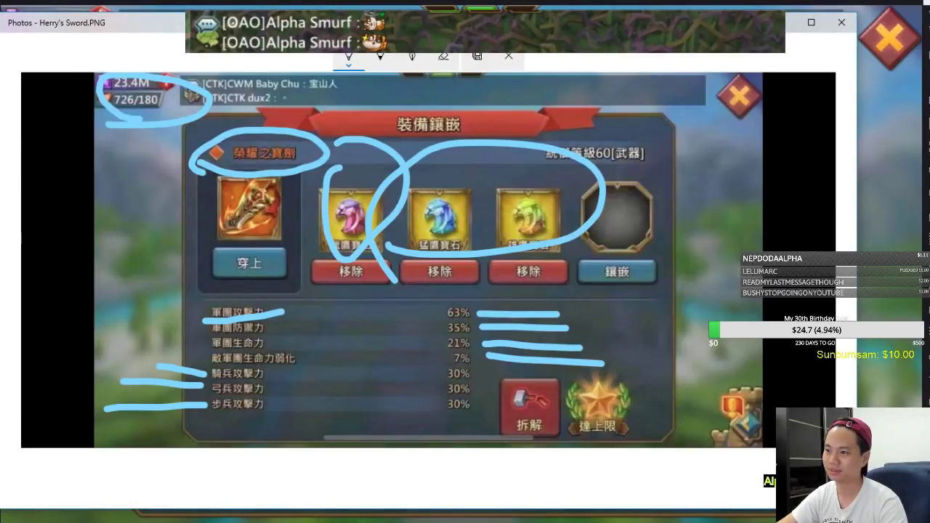
key(alt+Tab)
click(649, 363)
Look over the Champion table stat labels, then select the cell under the sword heading
key(Right)
key(Right)
key(Right)
key(Right)
key(Right)
scroll(872, 300, right, 7)
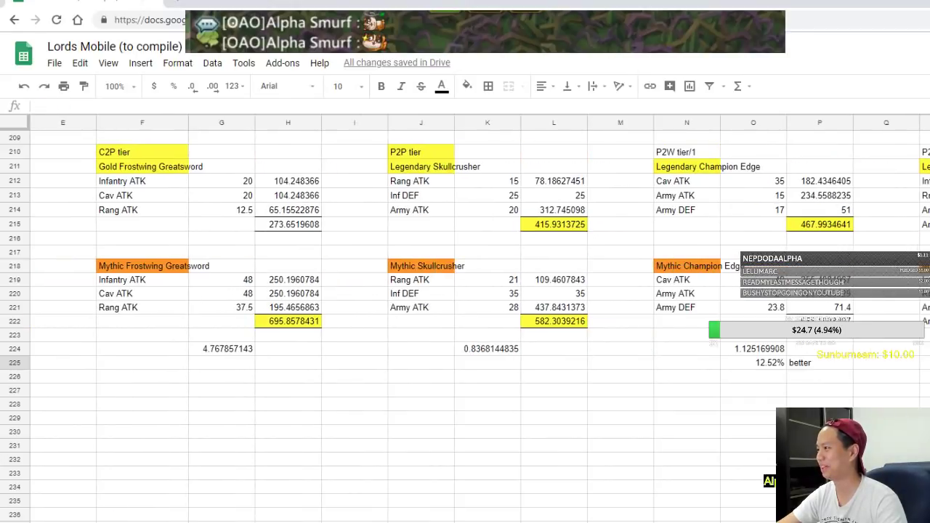
click(716, 210)
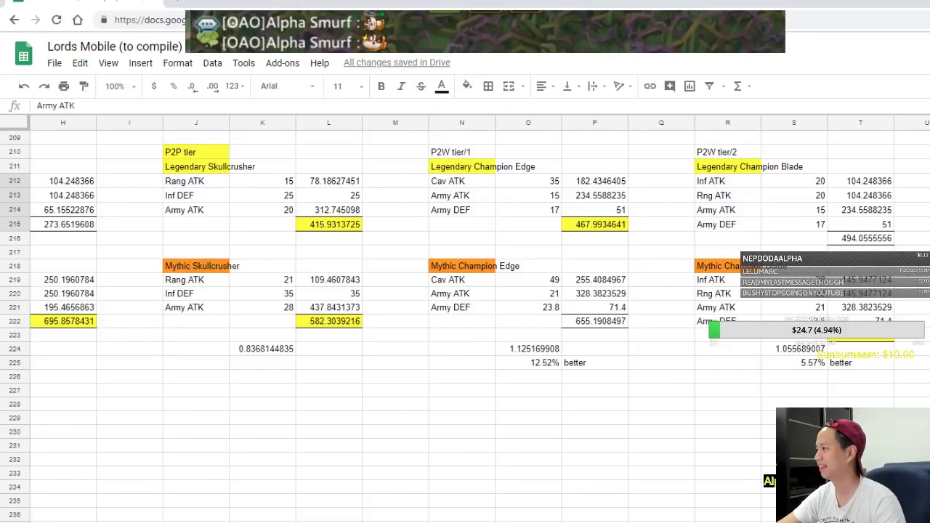
click(926, 359)
key(Left)
key(Left)
key(Left)
key(Left)
key(Left)
key(Left)
key(Left)
key(Left)
key(Left)
key(Left)
key(Left)
key(Left)
key(Left)
key(Left)
key(Left)
key(Left)
key(Left)
key(Left)
key(Left)
key(Left)
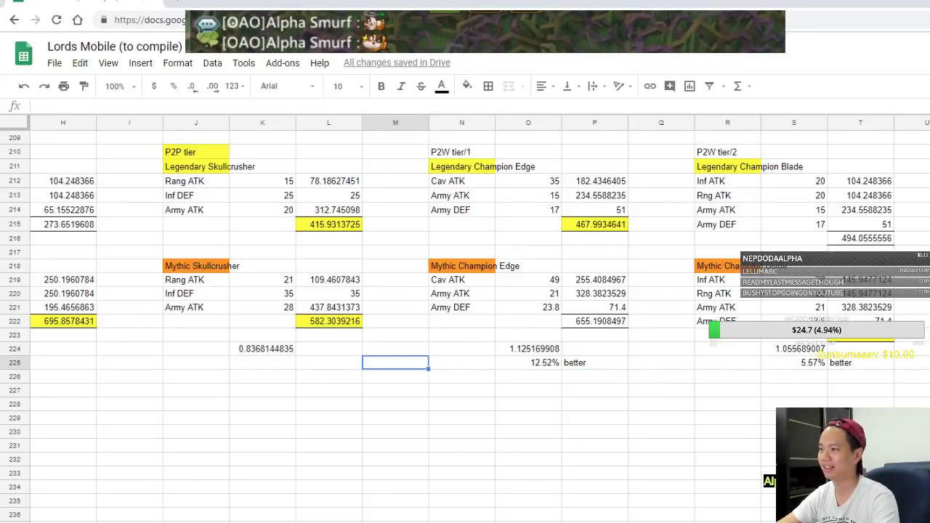
click(189, 379)
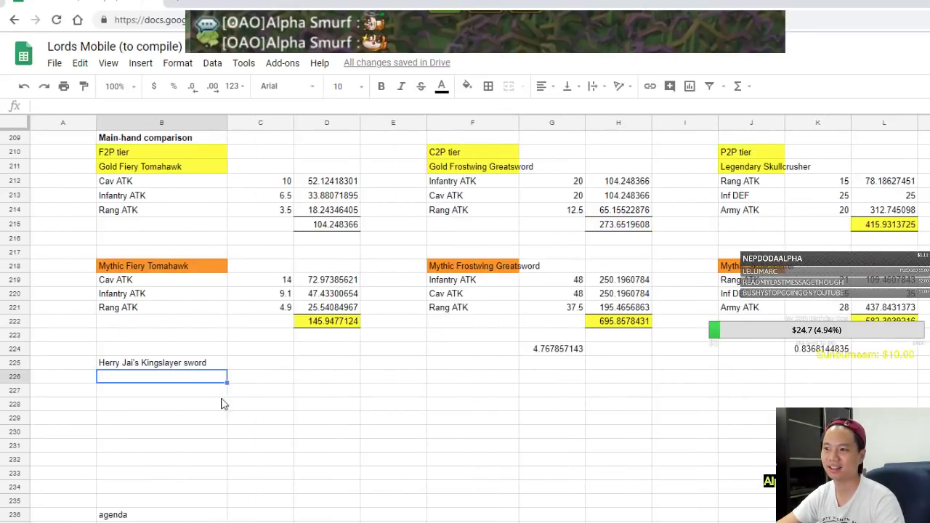
Paste the sword's stat lines under the heading and move their values from column D to column C
text(Army ATK		63 Army DEF		35 Army HP		21 Enemy Army HP Debuff		7)
drag(335, 378, 332, 432)
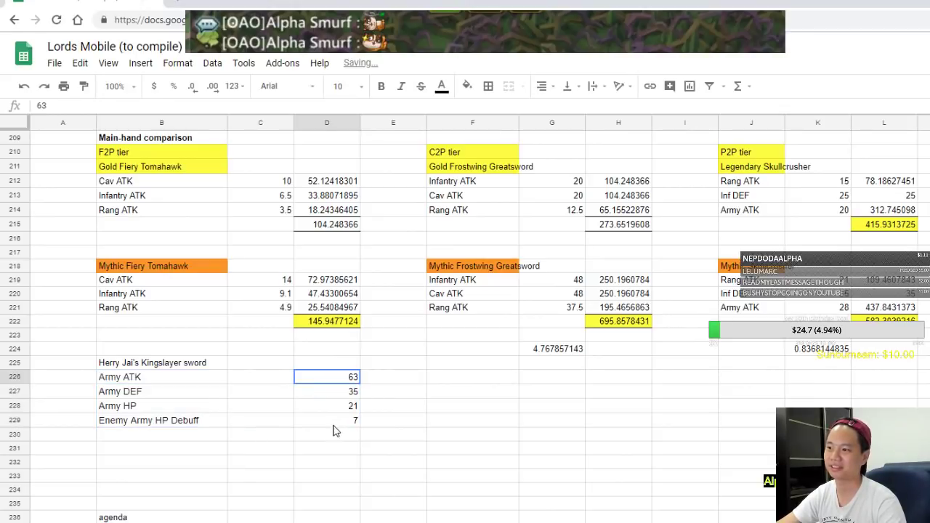
key(ctrl+c)
click(257, 379)
key(ctrl+v)
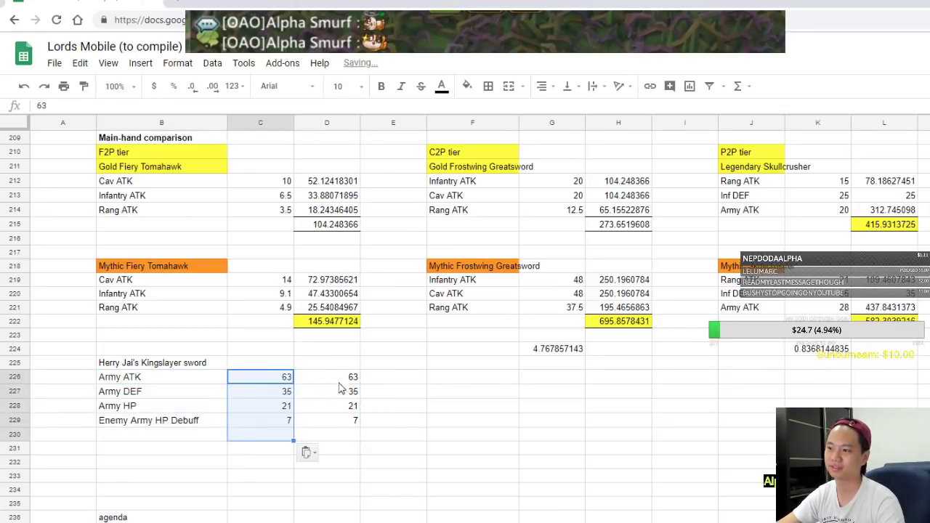
drag(334, 377, 349, 421)
key(Delete)
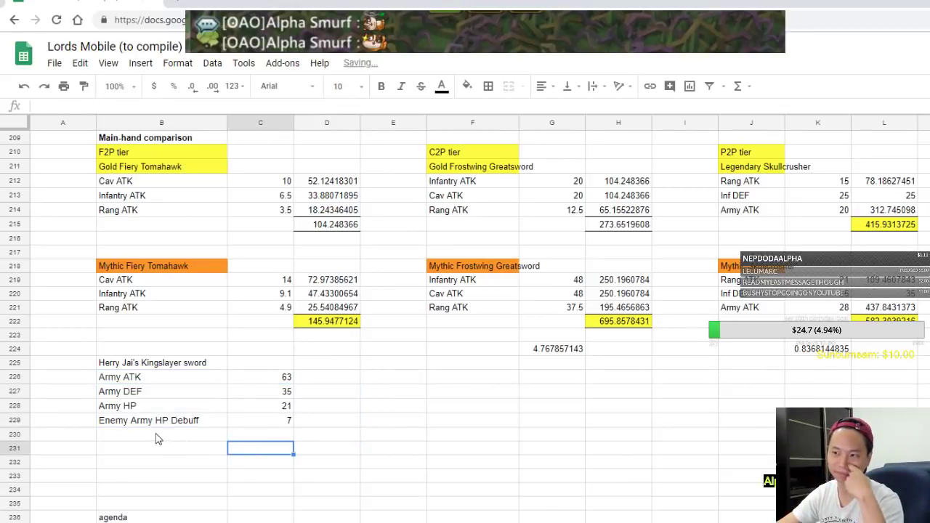
Add stat labels Inf ATK, Rng ATK and Cav ATk below the pasted stats
click(157, 436)
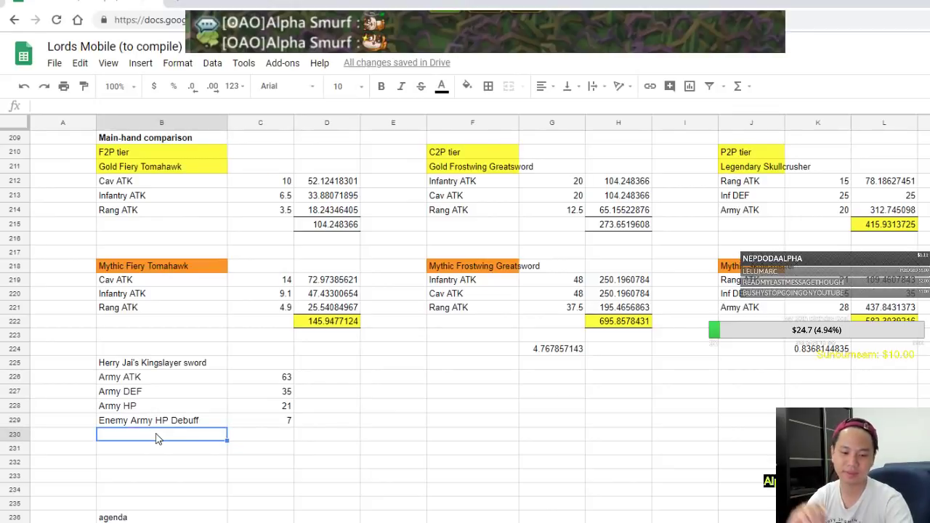
text(Inf)
key(Return)
text(Cav)
key(BackSpace)
key(BackSpace)
key(BackSpace)
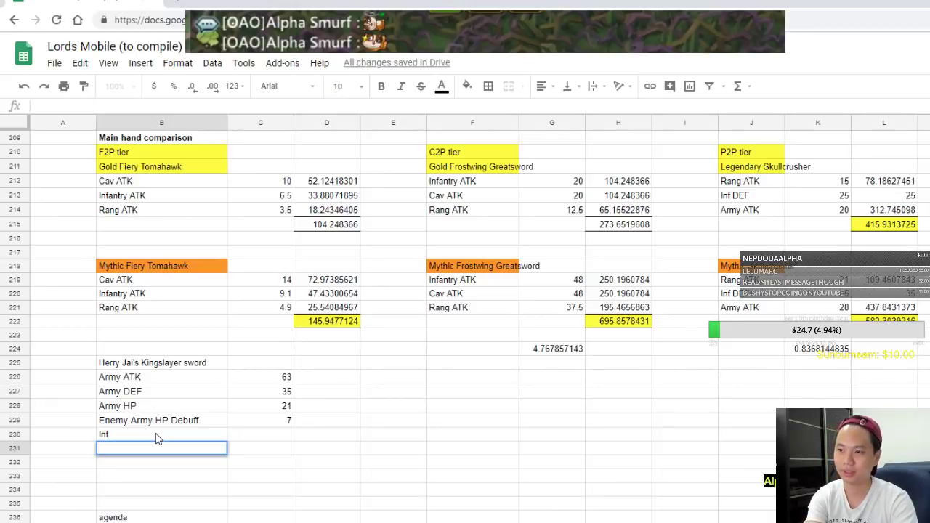
click(156, 438)
text(Inf ATK)
key(Return)
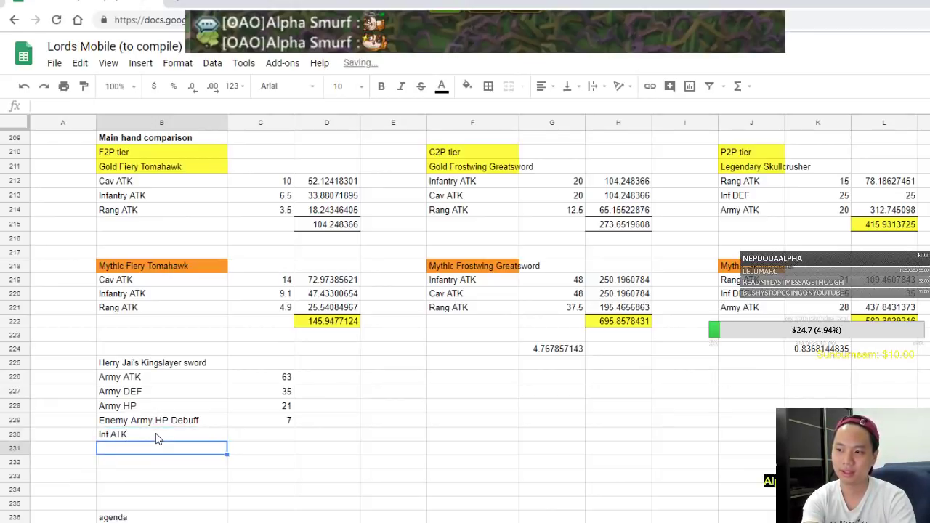
text(Rng)
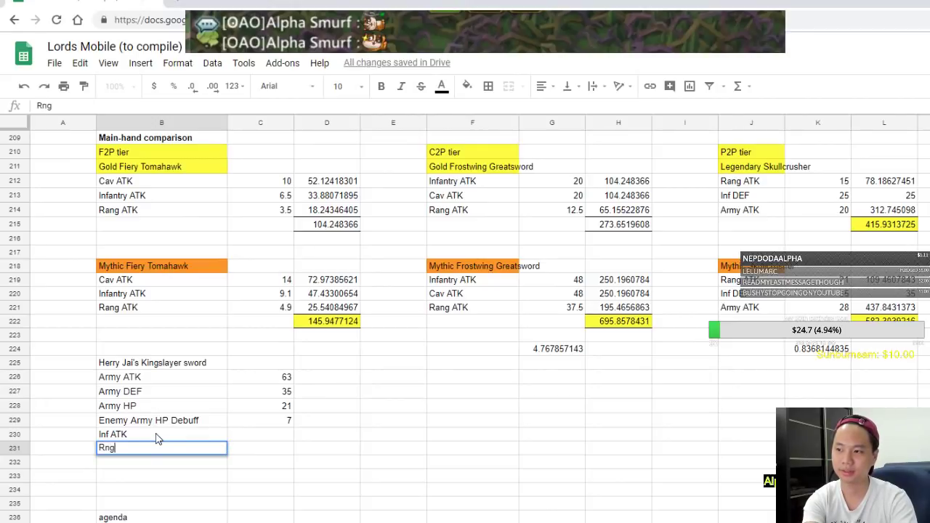
text( ATK)
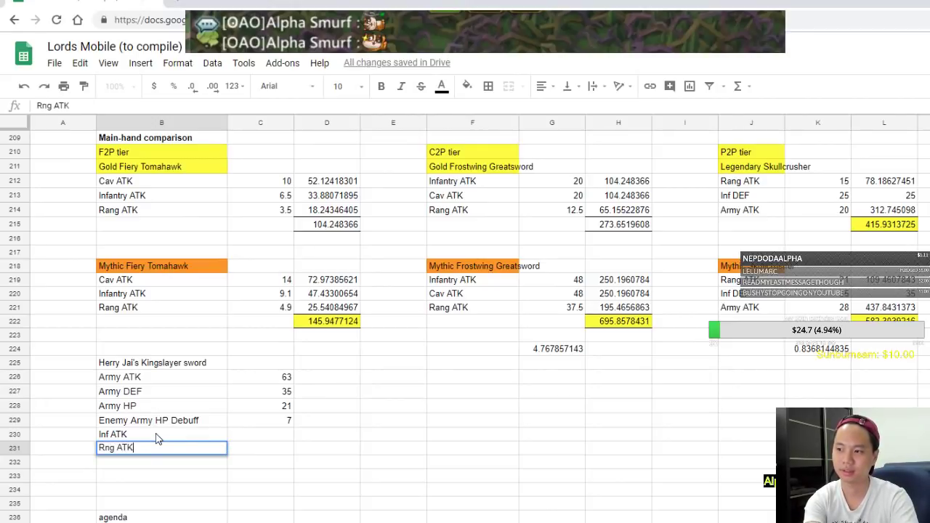
key(Return)
text(Cav ATk)
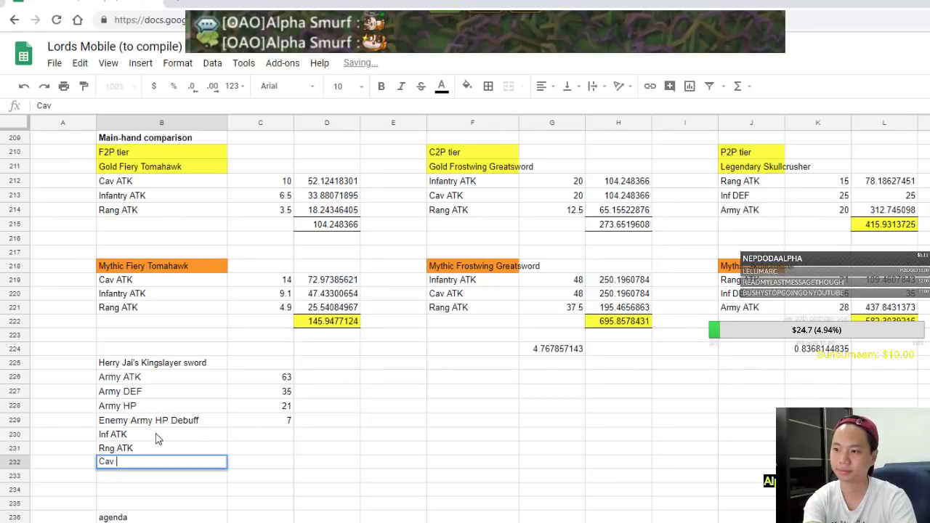
key(Tab)
Give Inf ATK, Rng ATK and Cav ATk a value of 30 each
key(Up)
key(Up)
text(30)
key(Return)
text(30)
key(Return)
text(30)
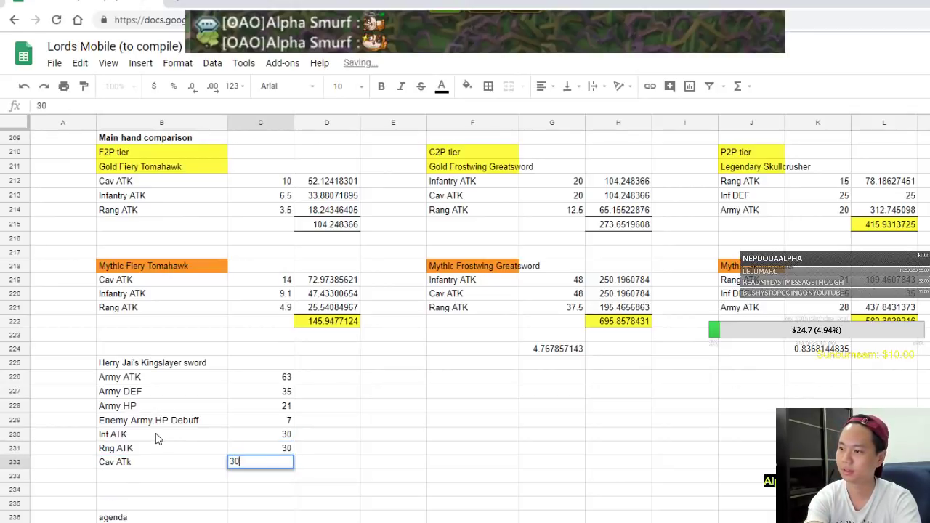
key(Return)
Score Army ATK as its value times the attack strength factor times 3
click(356, 382)
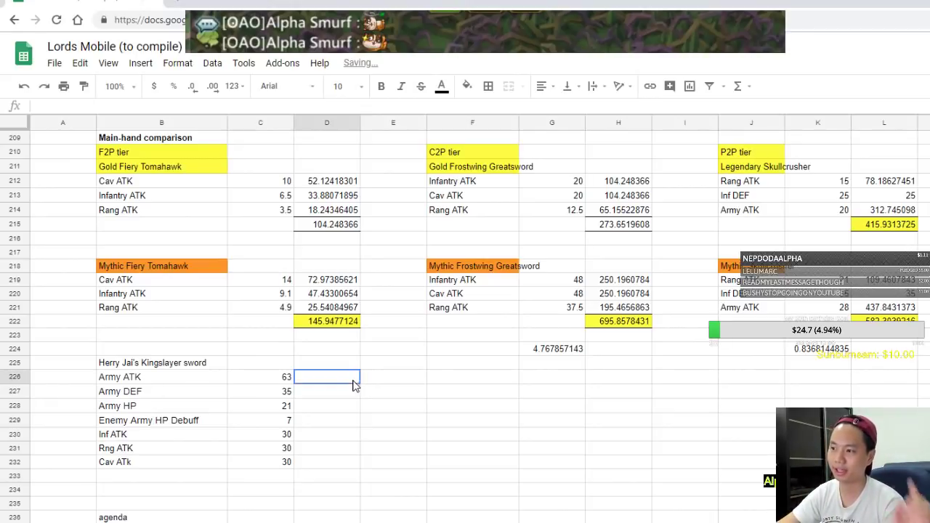
text(=)
click(285, 379)
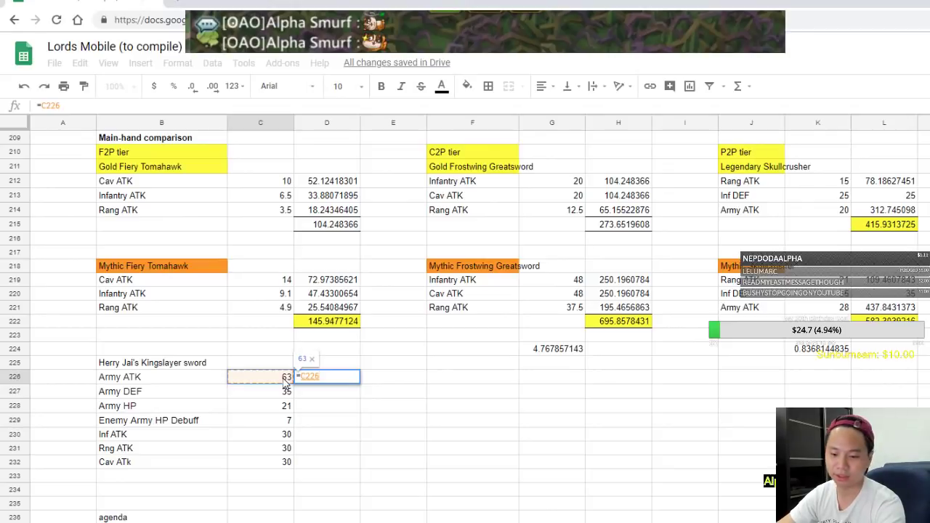
scroll(326, 404, up, 20)
text(*)
scroll(326, 409, up, 7)
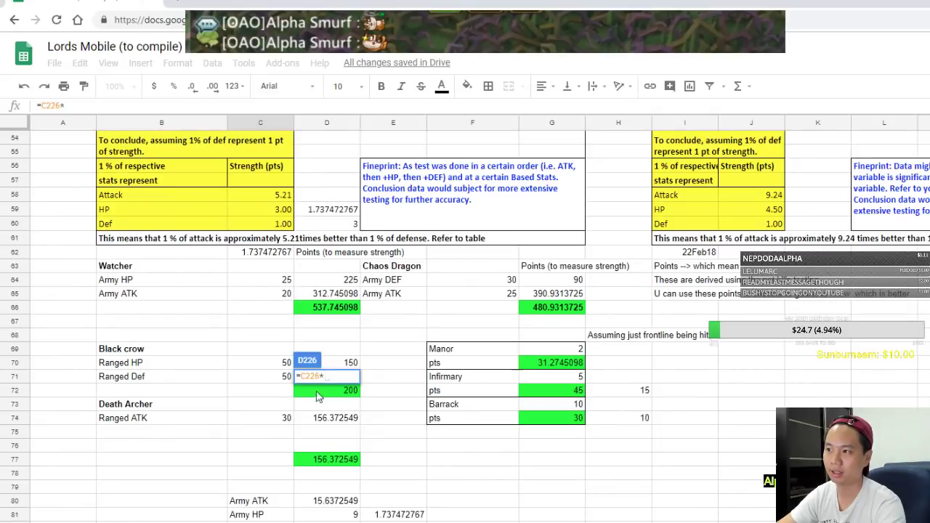
click(286, 196)
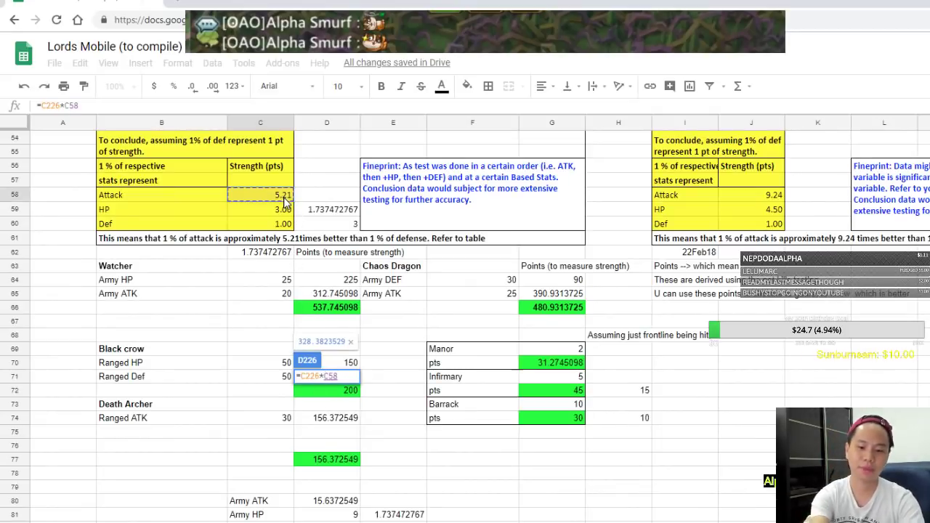
text(*3)
key(Return)
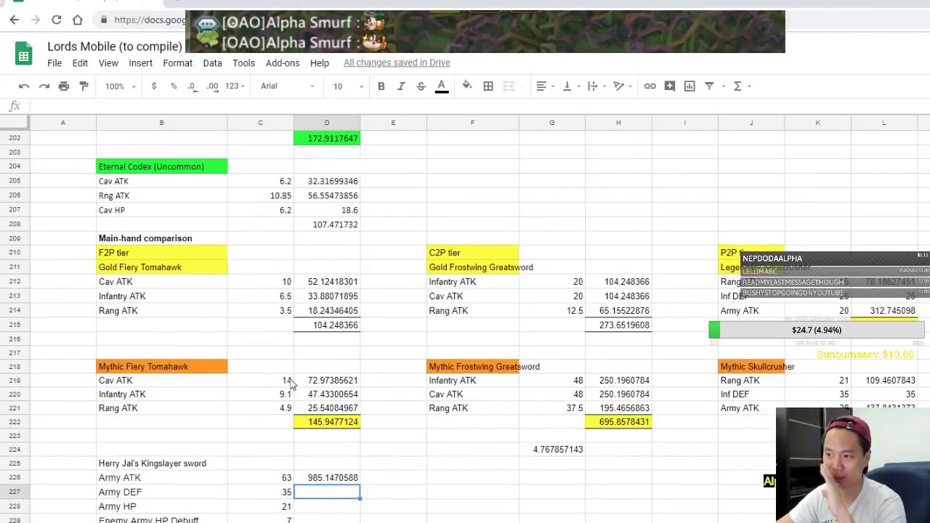
Score Army DEF as =C227*3*C60, giving 105
text(=)
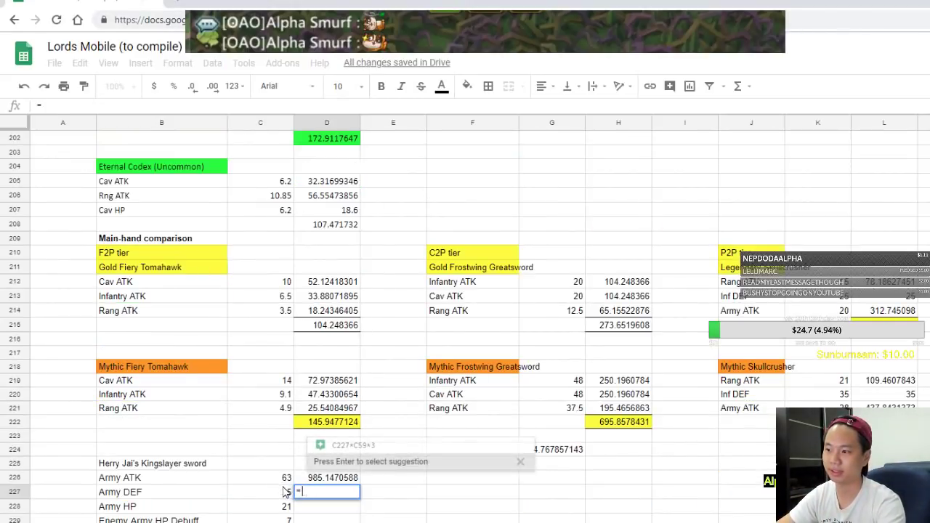
click(284, 496)
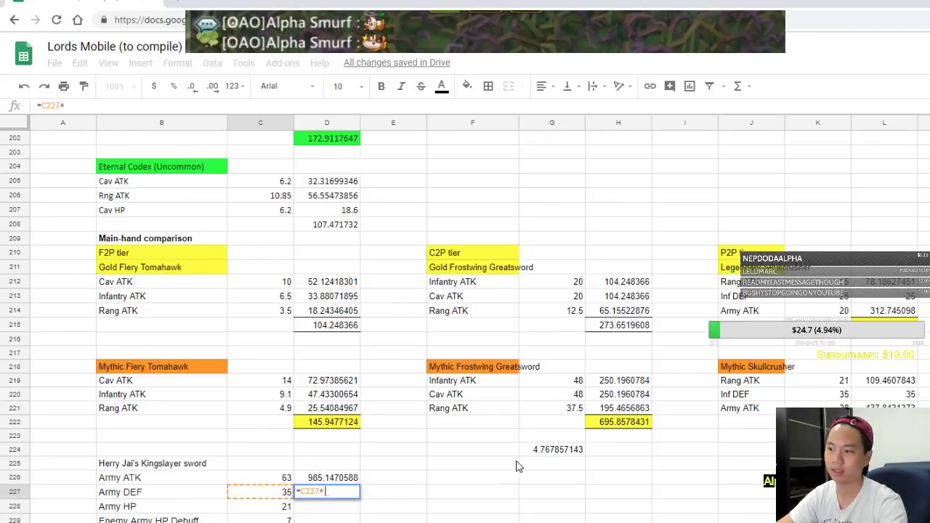
text(*3)
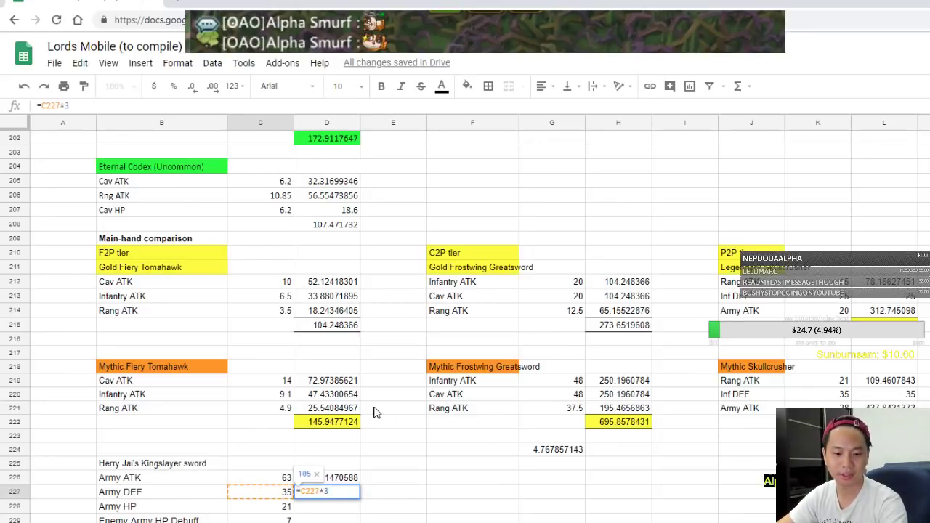
text(*)
scroll(376, 413, up, 20)
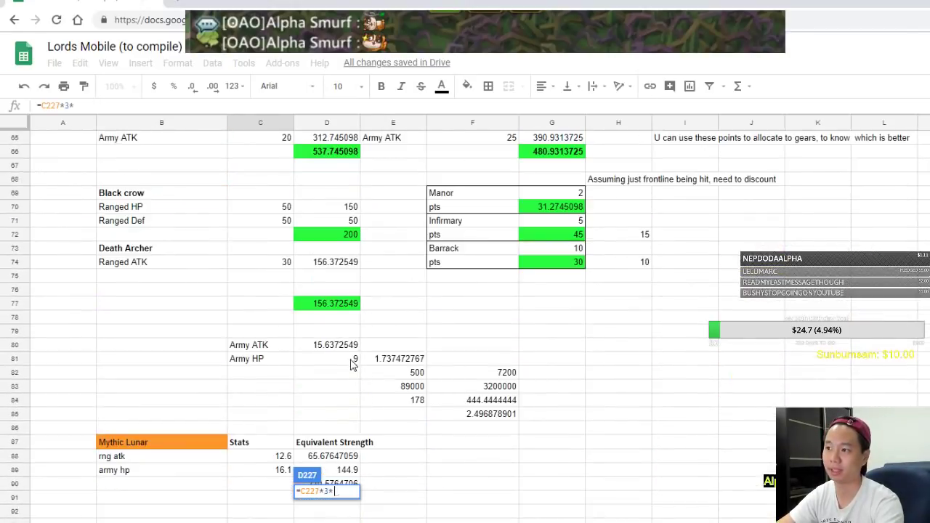
click(272, 324)
key(Return)
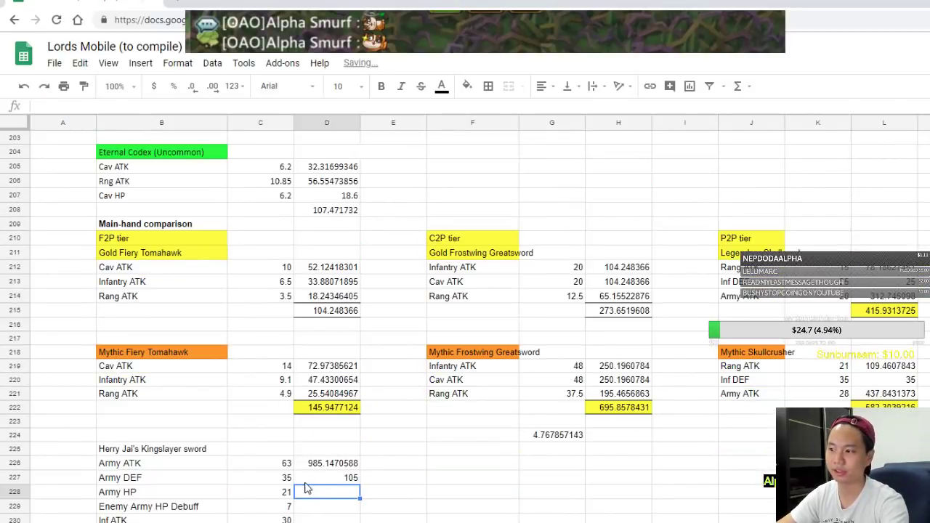
Score Army HP as =C228*3*C59, giving 189
text(=)
click(278, 497)
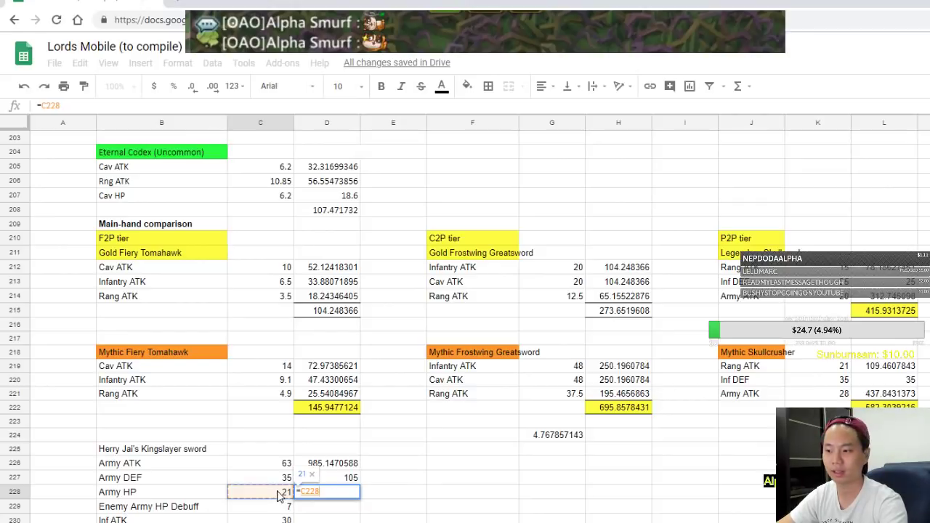
text(*)
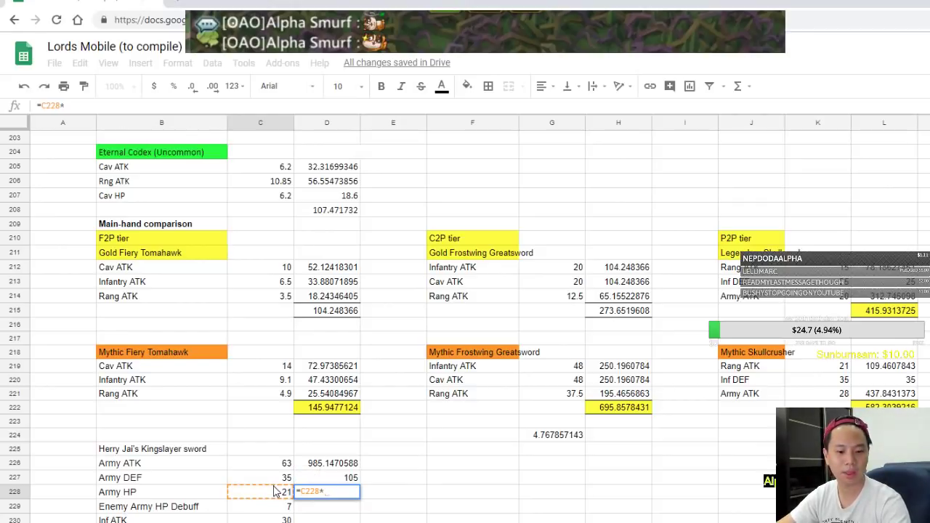
text(3*)
scroll(332, 465, up, 20)
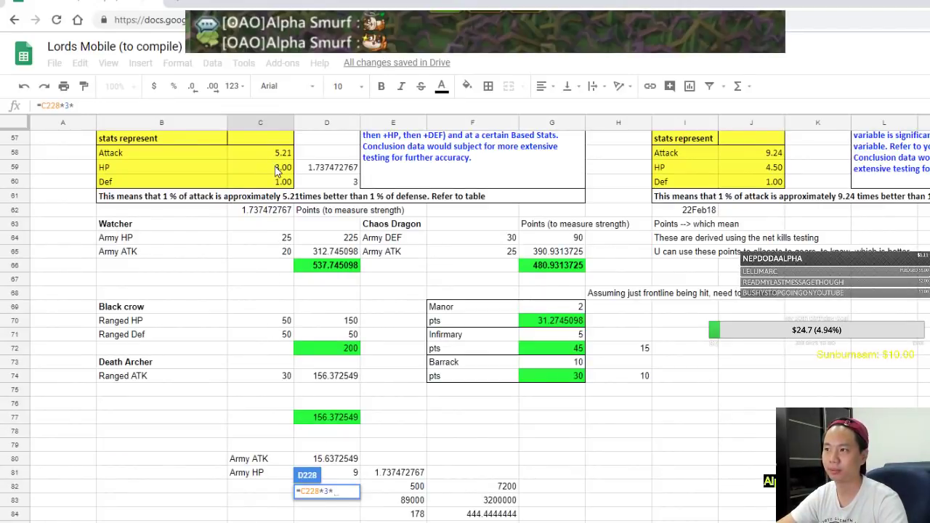
click(276, 168)
scroll(364, 356, down, 20)
key(Return)
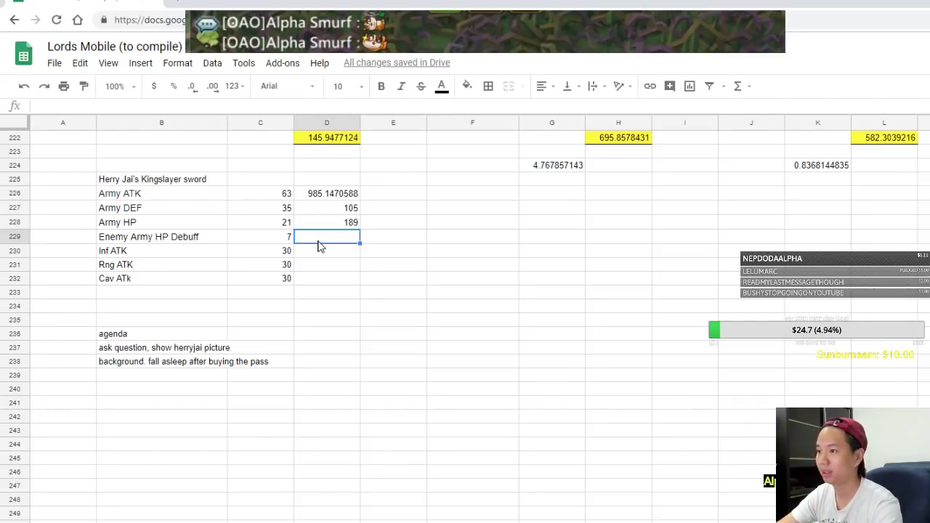
Score Enemy Army HP Debuff as =C229*3*C59, giving 63
text(=)
click(281, 234)
text(*)
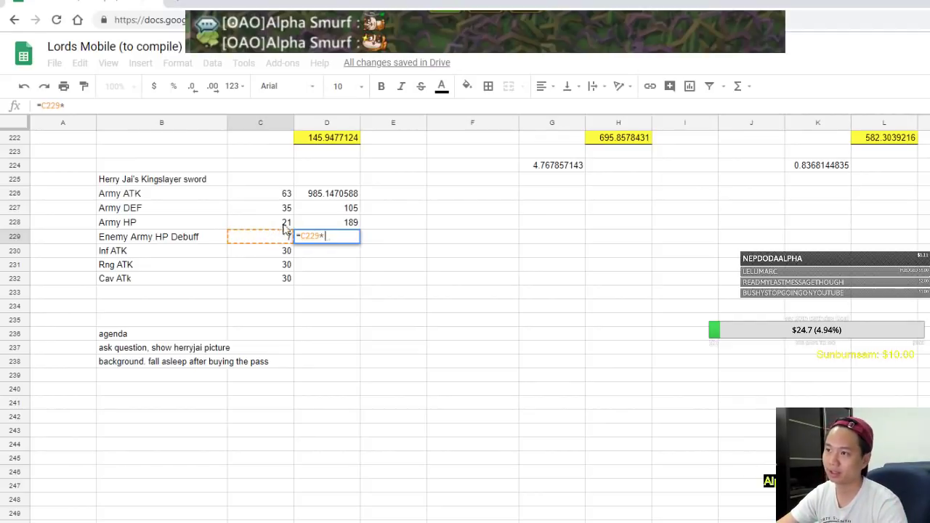
text(3)
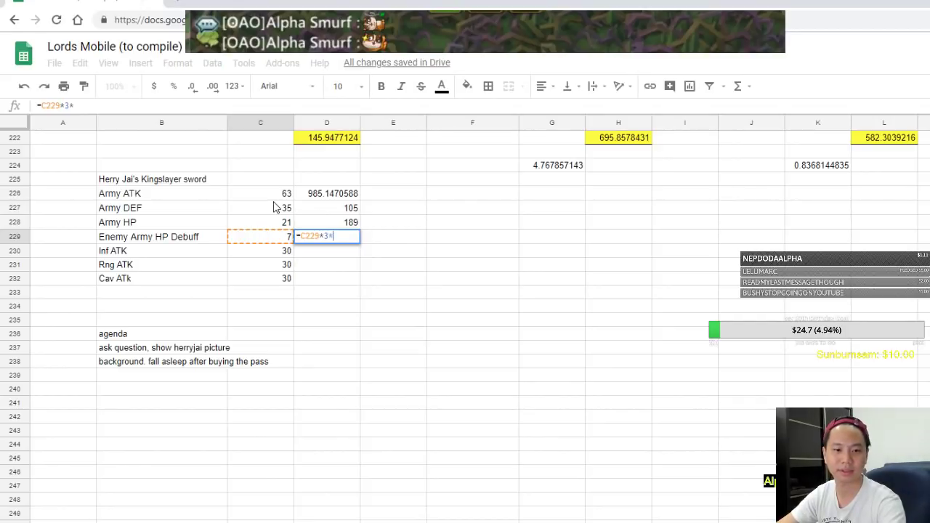
text(*)
scroll(276, 209, up, 20)
scroll(277, 208, up, 6)
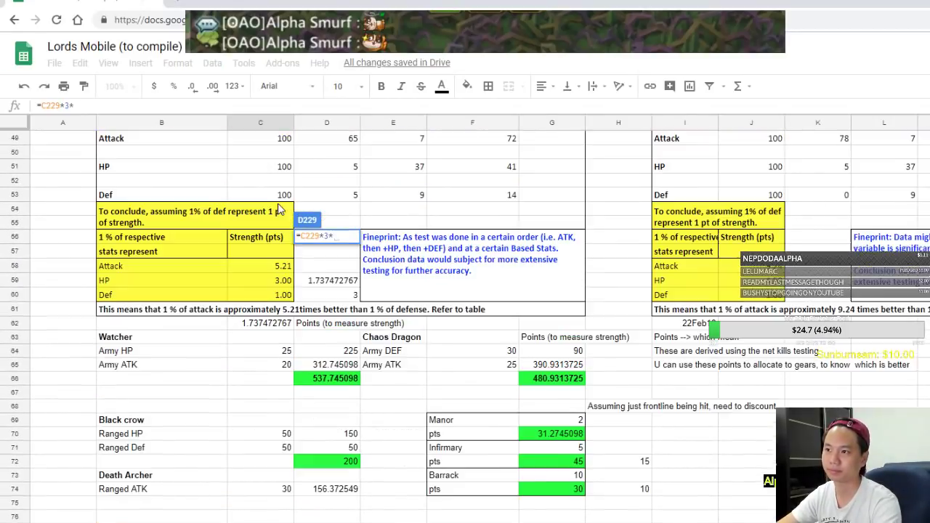
click(284, 282)
key(Return)
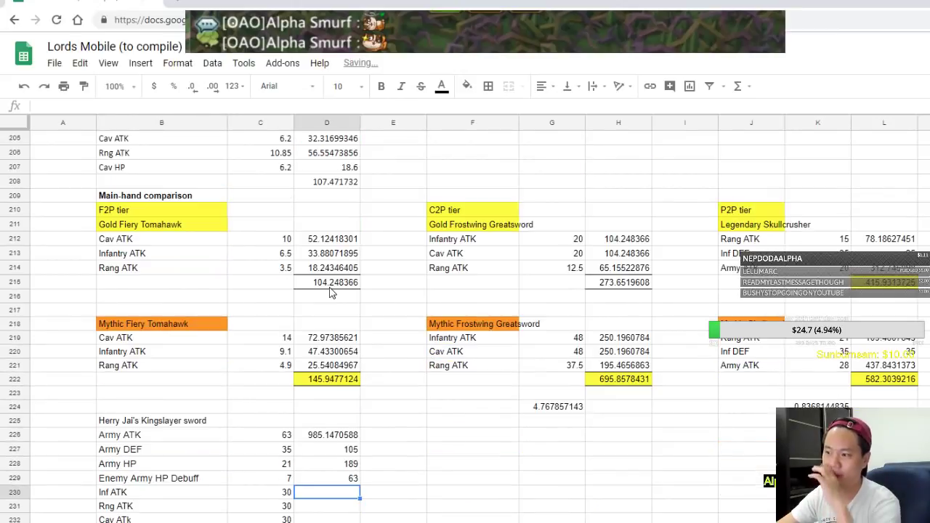
Score Inf ATK as =C230*$C$58, giving 156.372549
text(=)
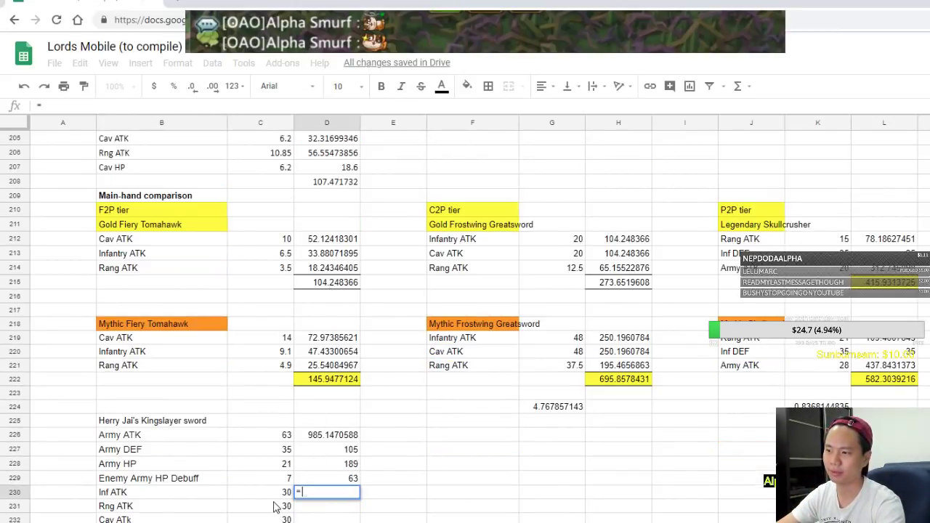
click(278, 494)
text(*)
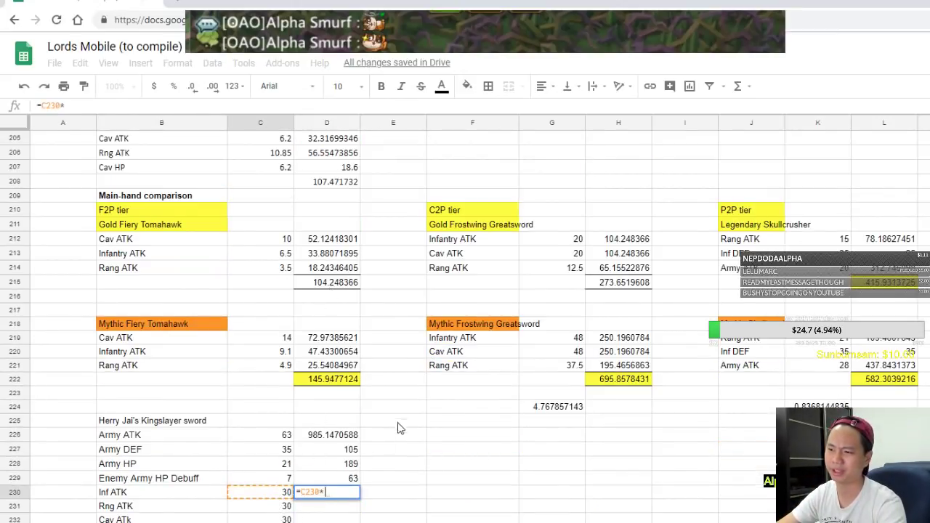
scroll(383, 440, up, 20)
click(283, 382)
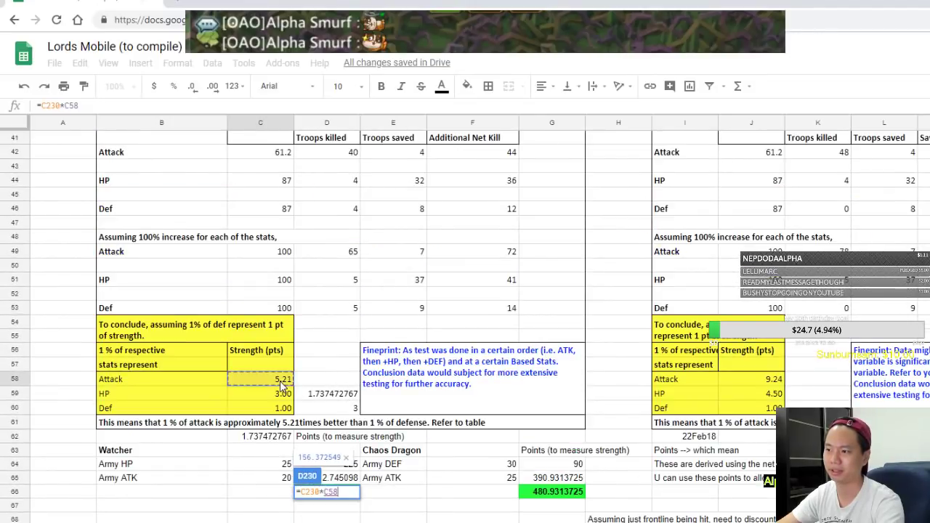
key(Return)
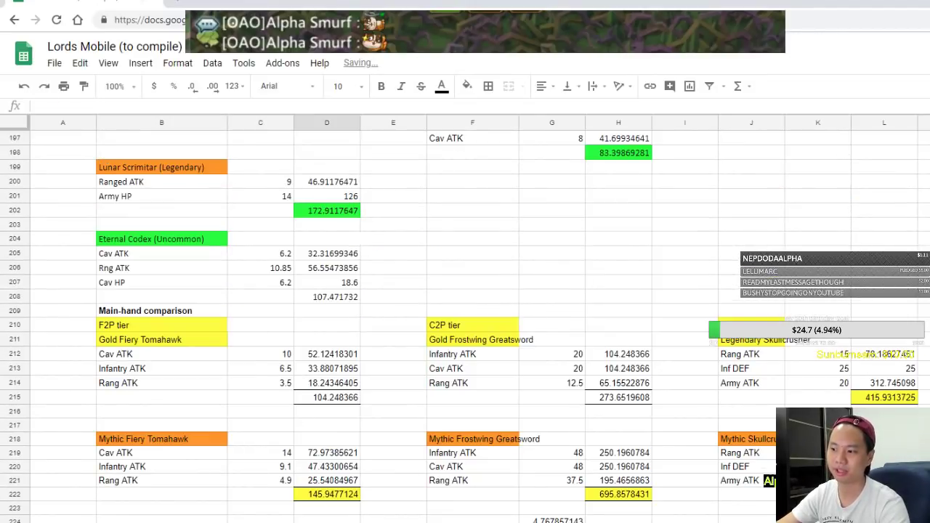
click(69, 105)
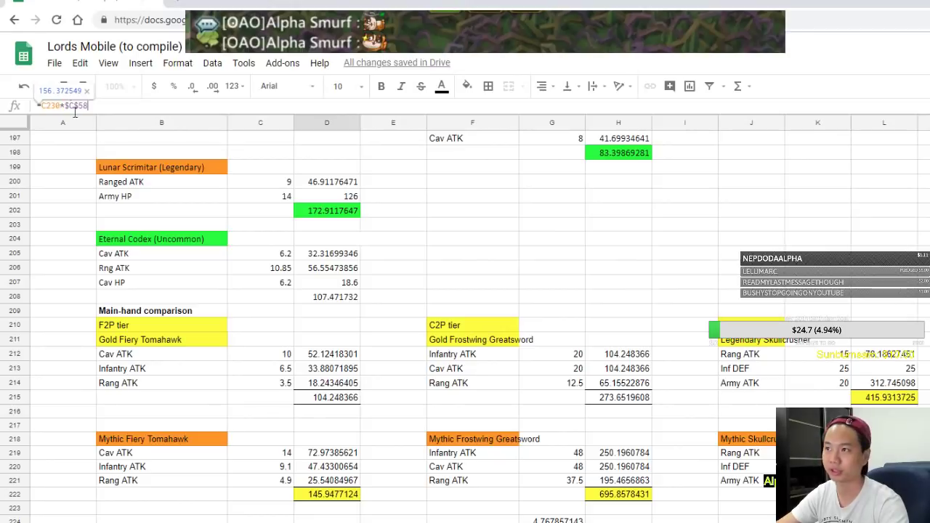
key(Return)
Copy the attack formula into the Rng ATK and Cav ATk rows
click(329, 350)
key(ctrl+c)
key(Down)
key(ctrl+v)
click(333, 378)
key(ctrl+v)
key(Down)
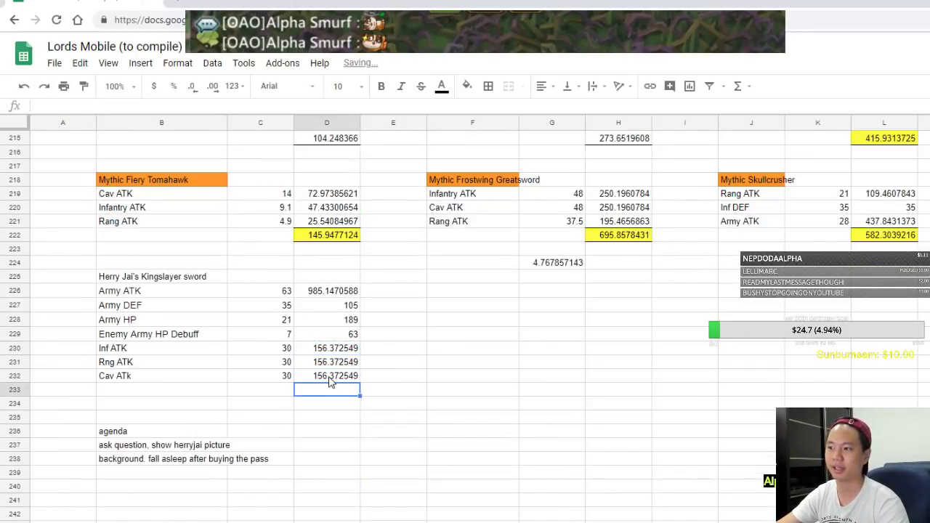
Total the seven Kingslayer scores in D233 with =SUM(D226:D232)
text(=sum()
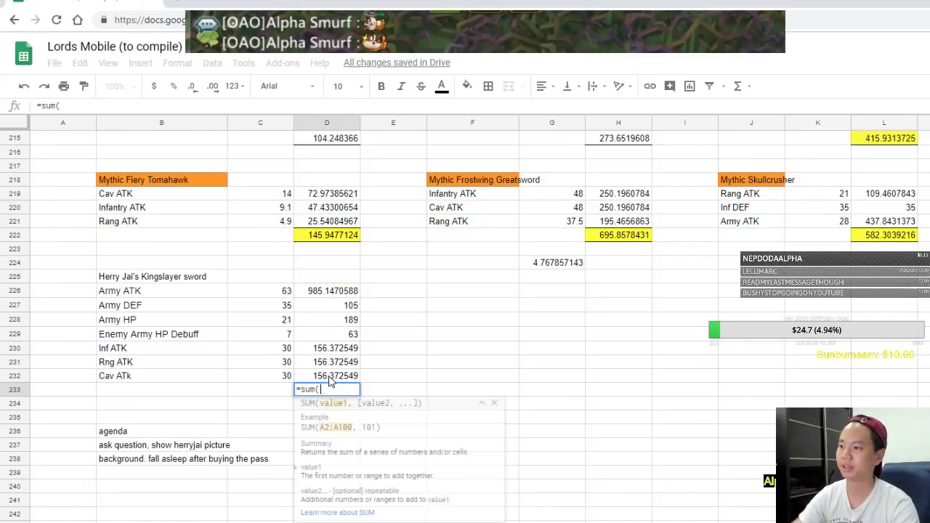
drag(349, 292, 335, 377)
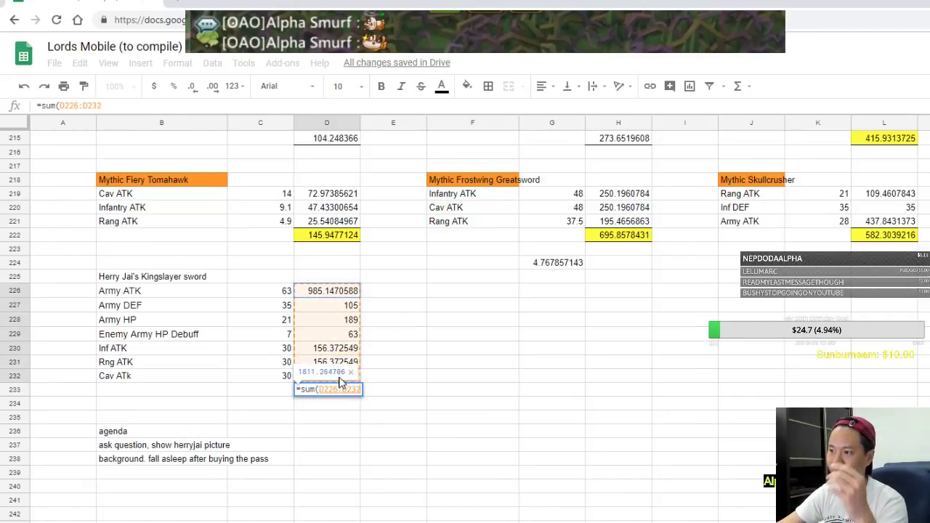
key(Return)
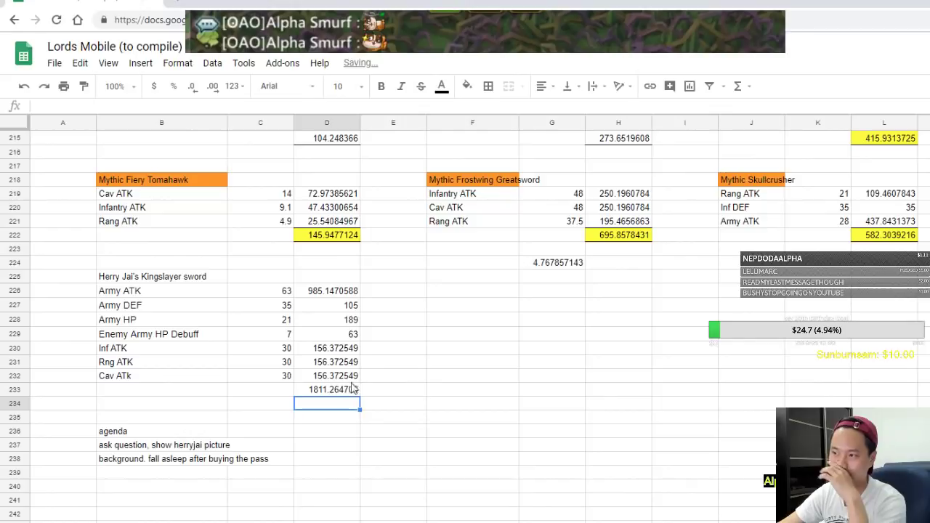
Fill the 1811.264706 total in D233 yellow
click(335, 393)
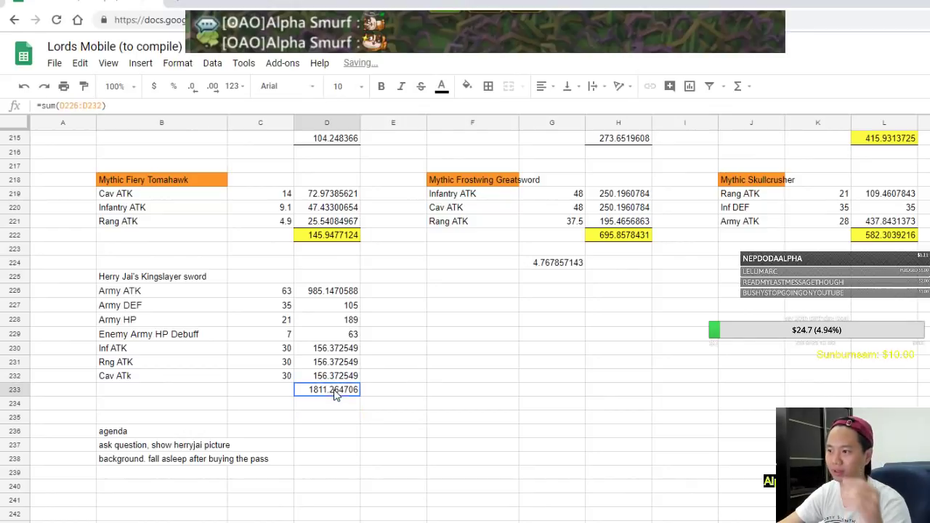
click(467, 85)
click(507, 143)
click(492, 429)
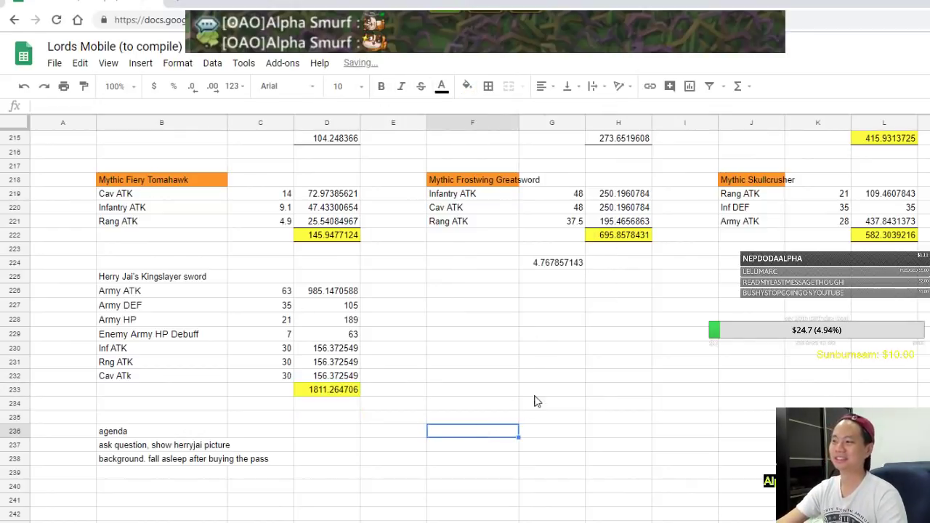
click(526, 387)
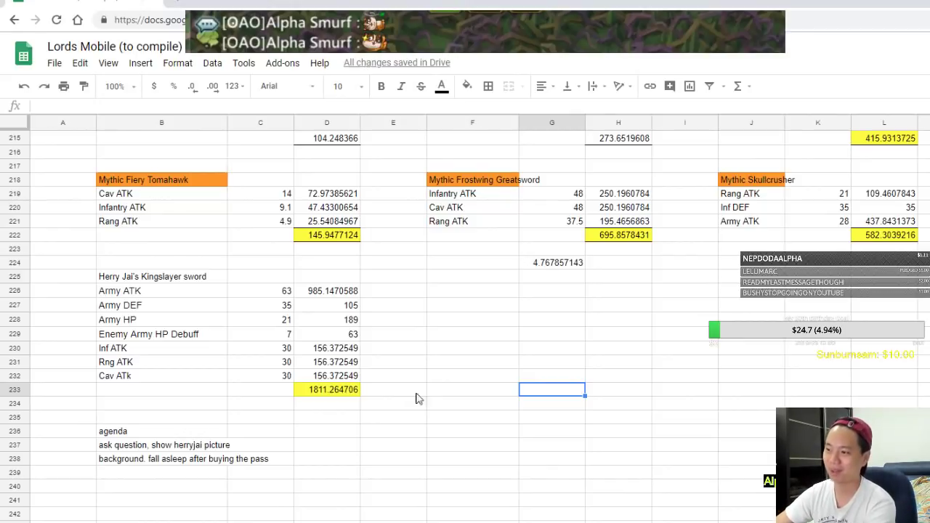
Enter =D233/H222 in G231 to compare Kingslayer with the Frostwing Greatsword, giving 2.602923462
click(348, 386)
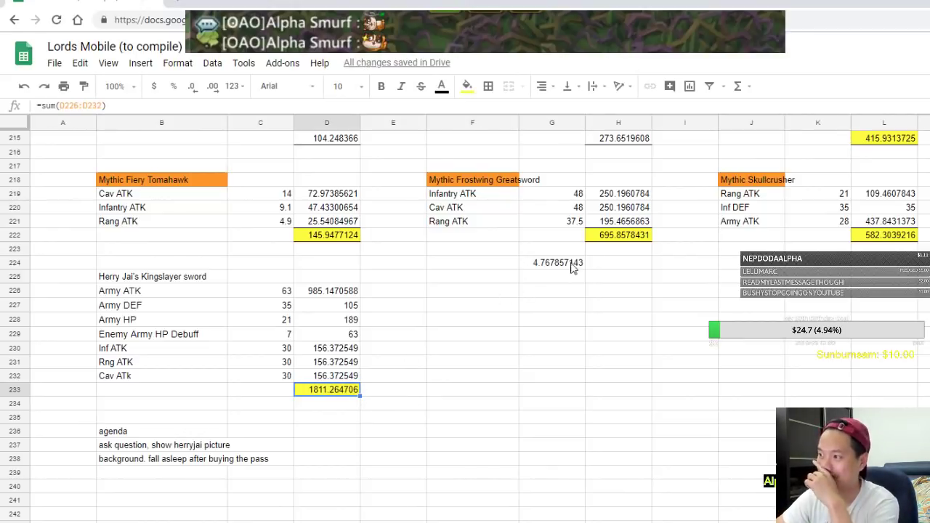
click(619, 238)
click(497, 369)
click(529, 364)
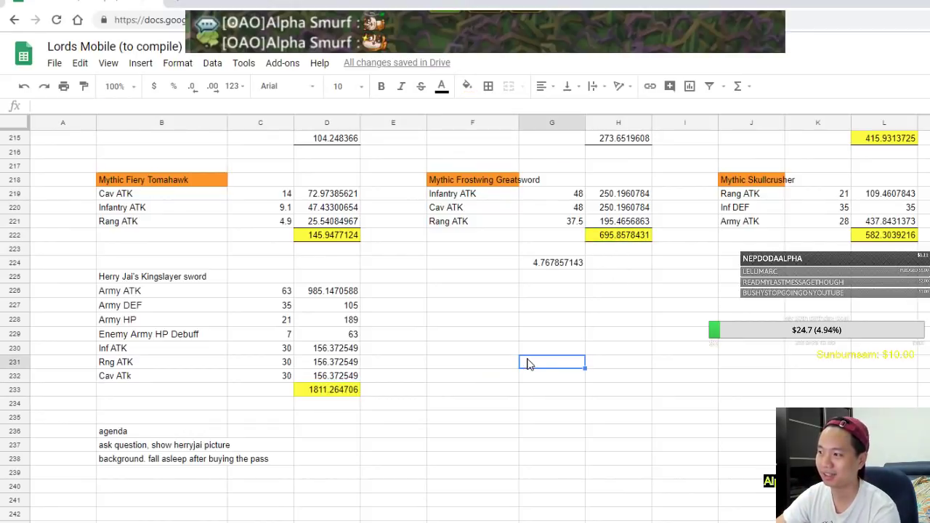
text(=)
click(309, 390)
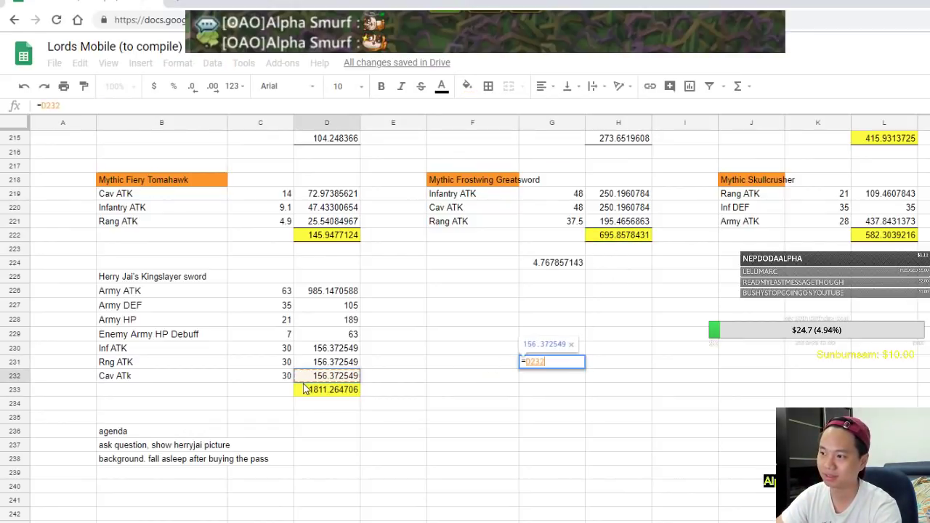
text(/)
click(612, 238)
key(Return)
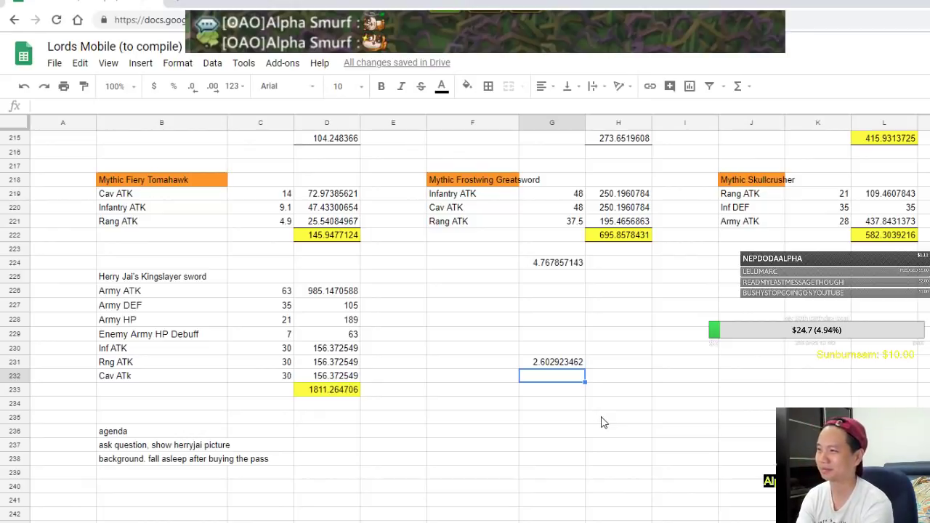
click(314, 295)
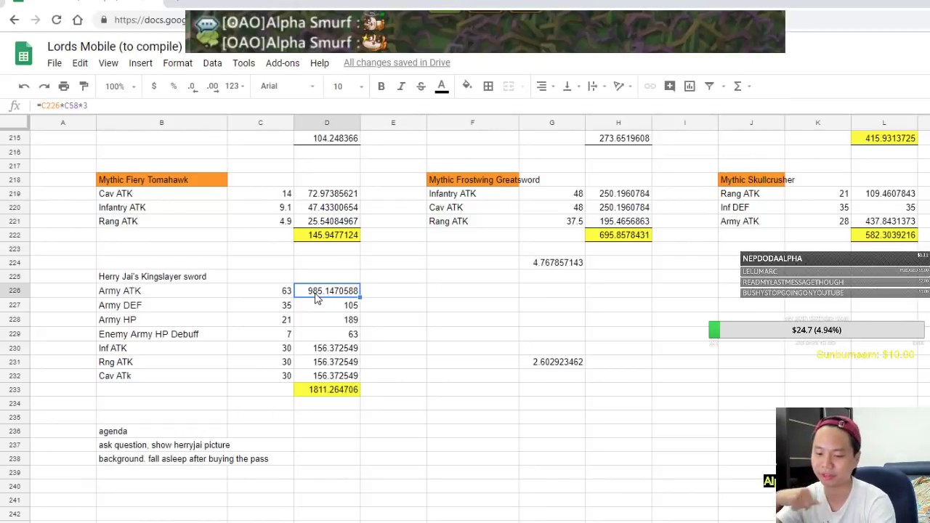
click(780, 352)
text(0000000000000)
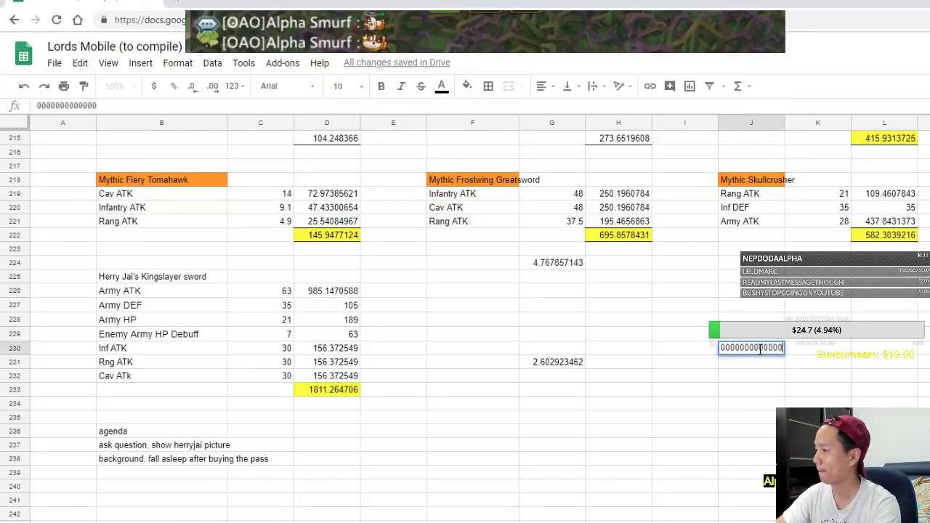
key(Escape)
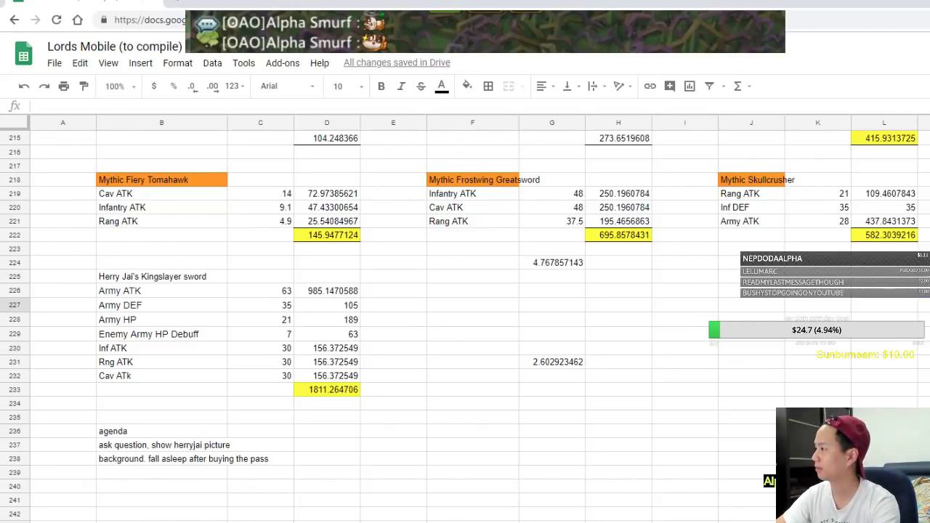
scroll(760, 350, right, 5)
scroll(465, 320, up, 6)
scroll(465, 320, right, 4)
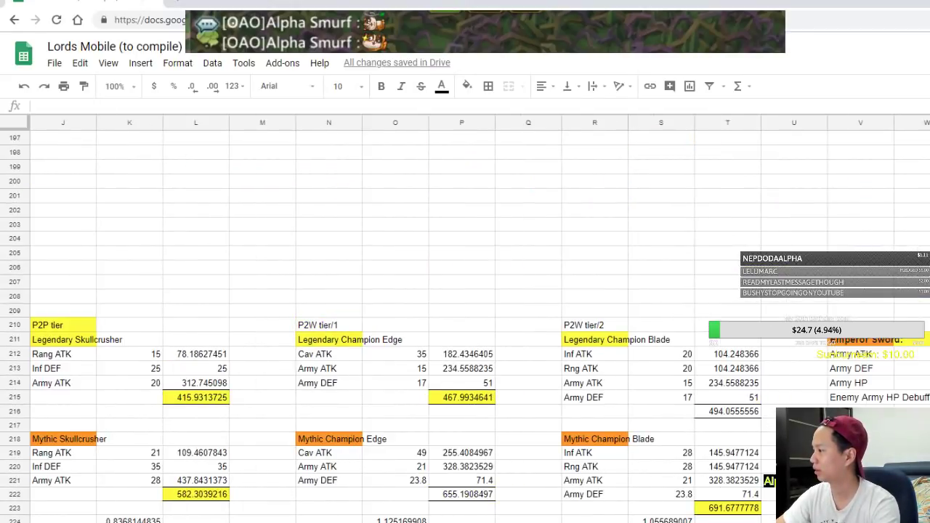
scroll(925, 336, left, 9)
scroll(925, 335, down, 3)
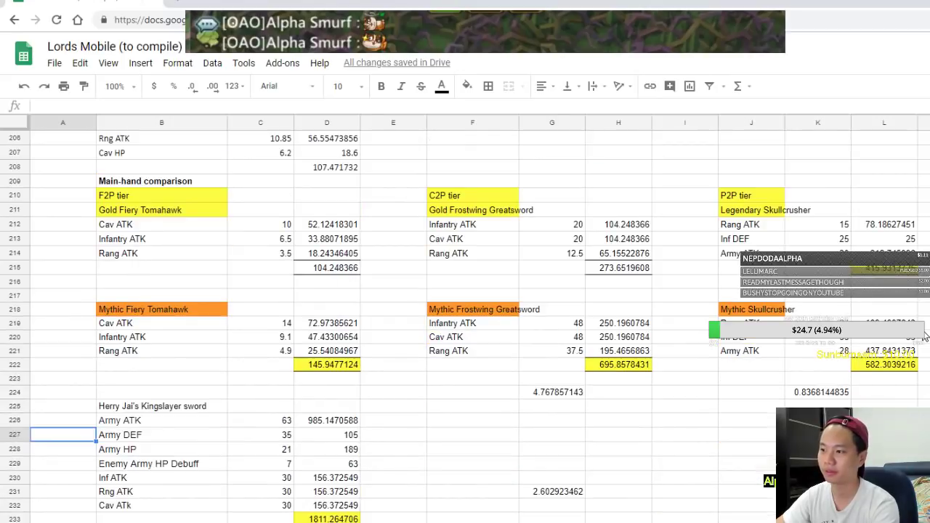
scroll(925, 336, down, 6)
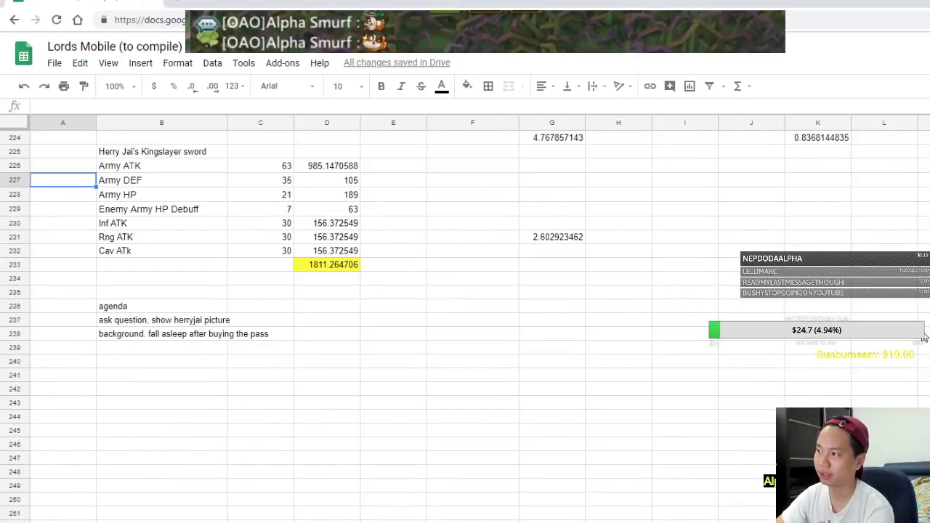
scroll(925, 336, up, 3)
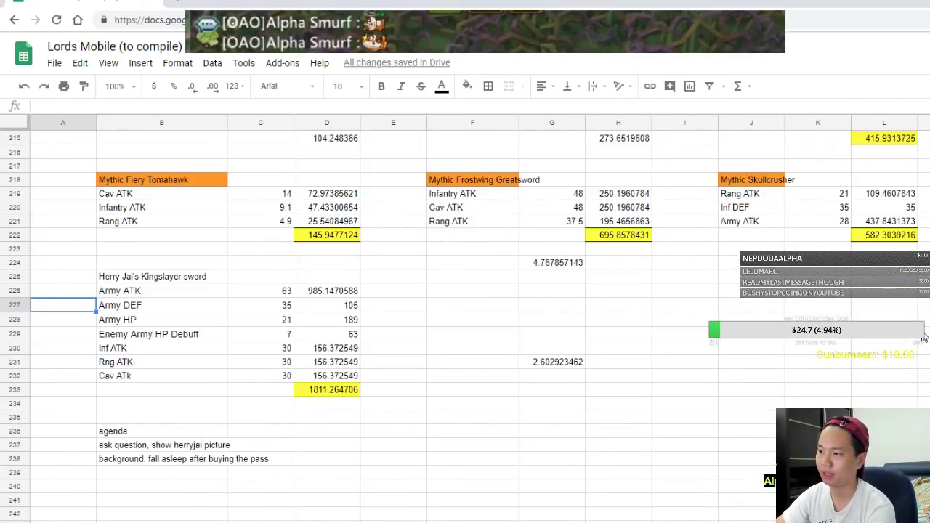
Check the G231 ratio and the Frostwing Infantry, Cav and Rang ATK formulas
click(580, 364)
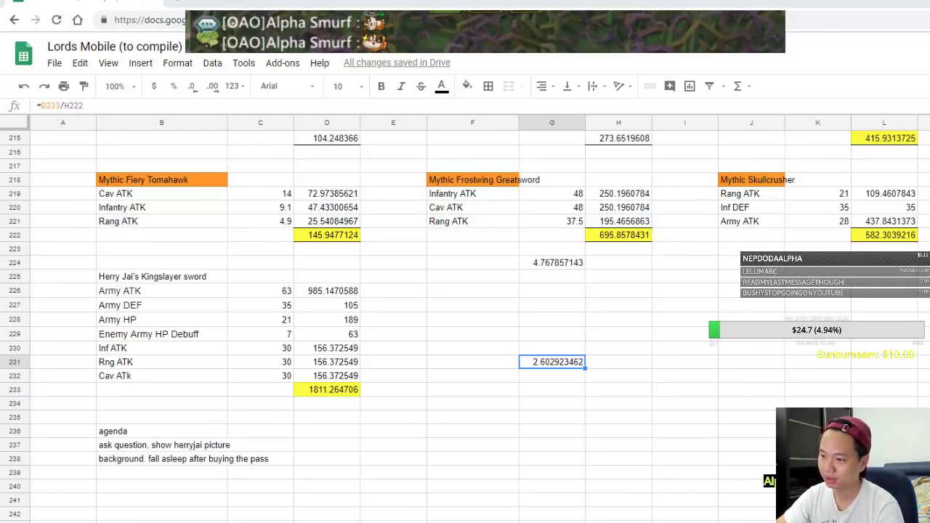
key(ctrl+Down)
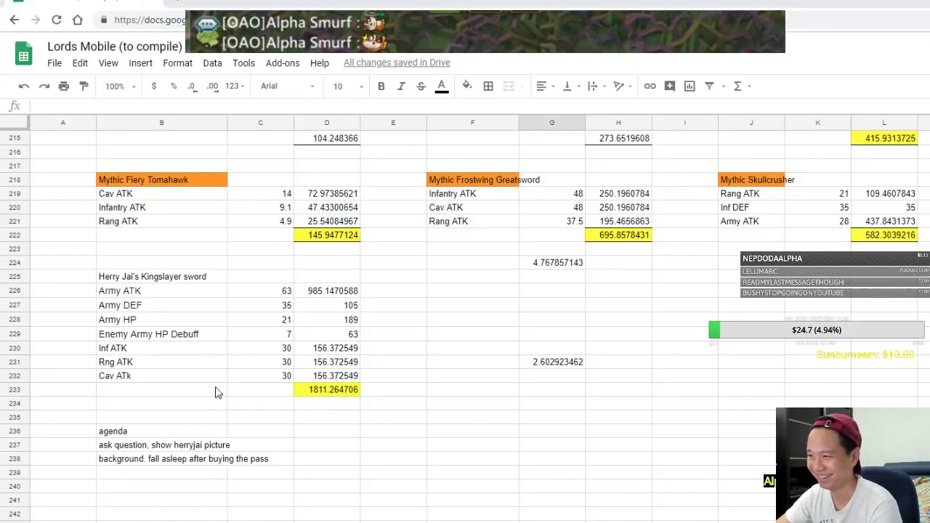
click(312, 310)
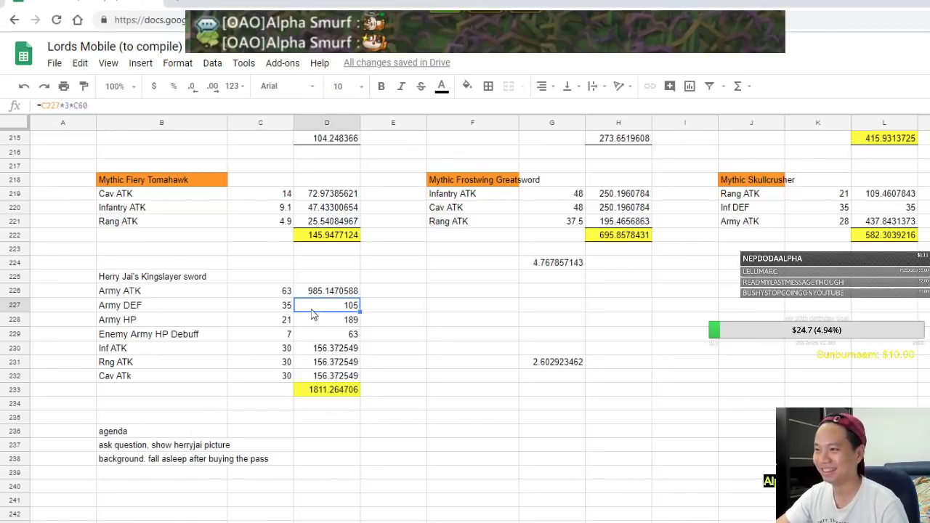
click(314, 324)
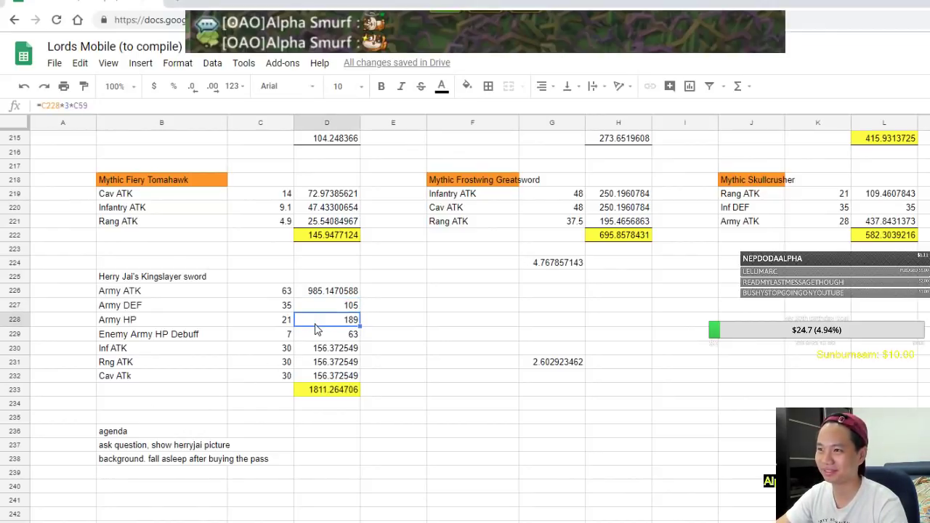
click(644, 195)
click(643, 209)
click(640, 223)
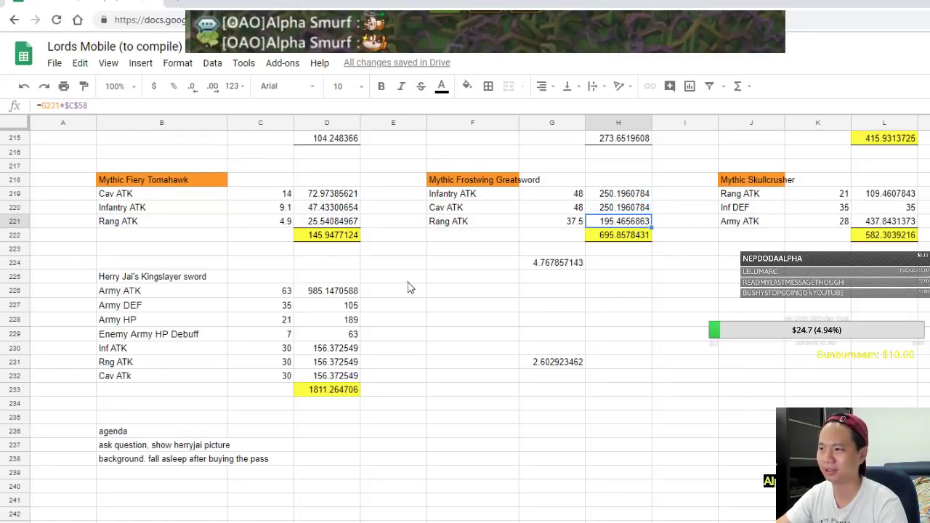
Recheck each Kingslayer stat formula and the sum, then move to the Colosseum ranking sheet
click(344, 293)
click(341, 308)
click(340, 323)
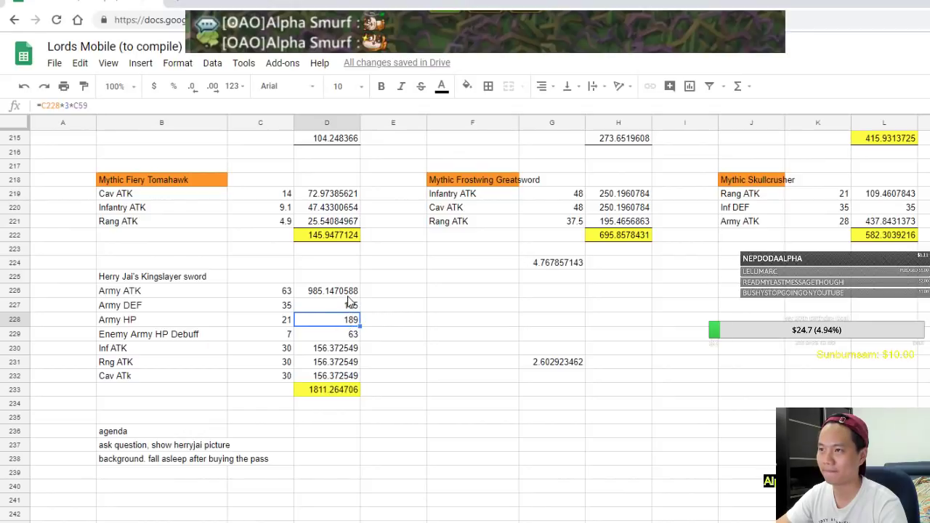
click(348, 293)
click(350, 308)
click(347, 324)
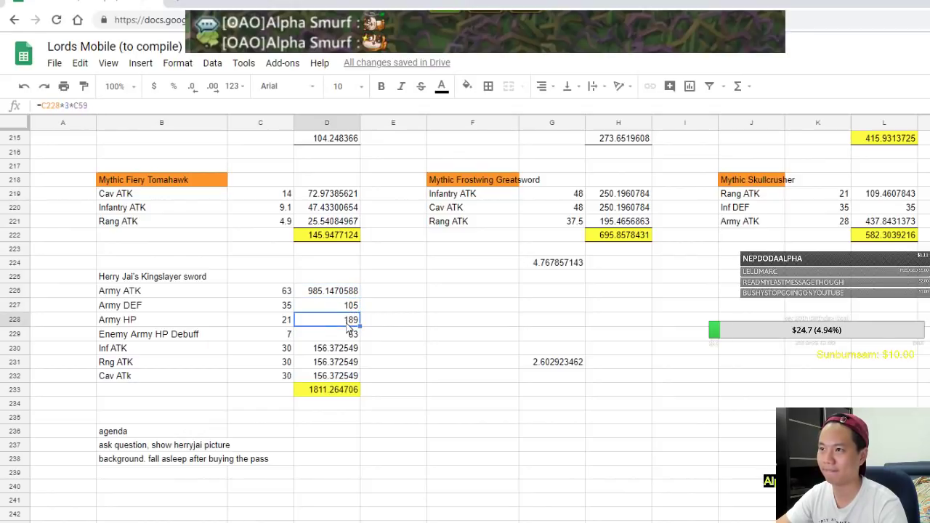
click(349, 308)
click(351, 333)
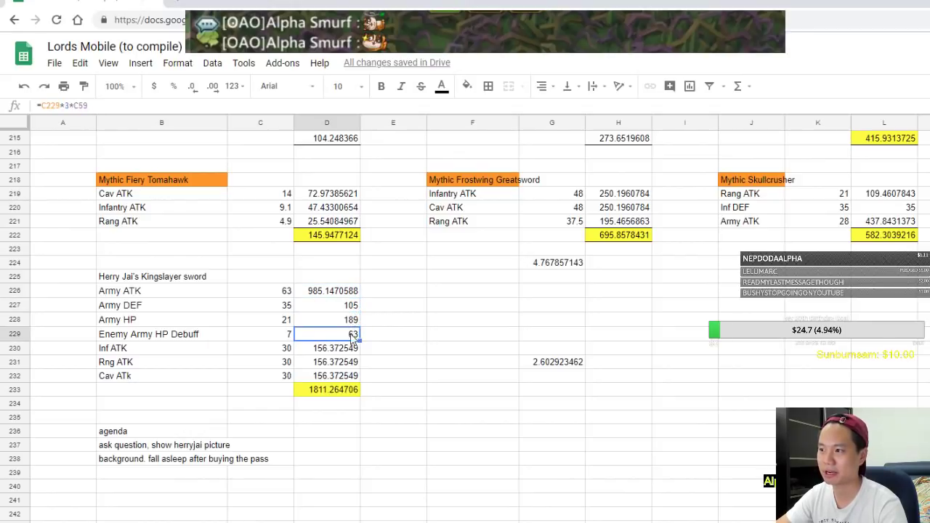
click(338, 350)
click(328, 335)
click(333, 362)
click(335, 390)
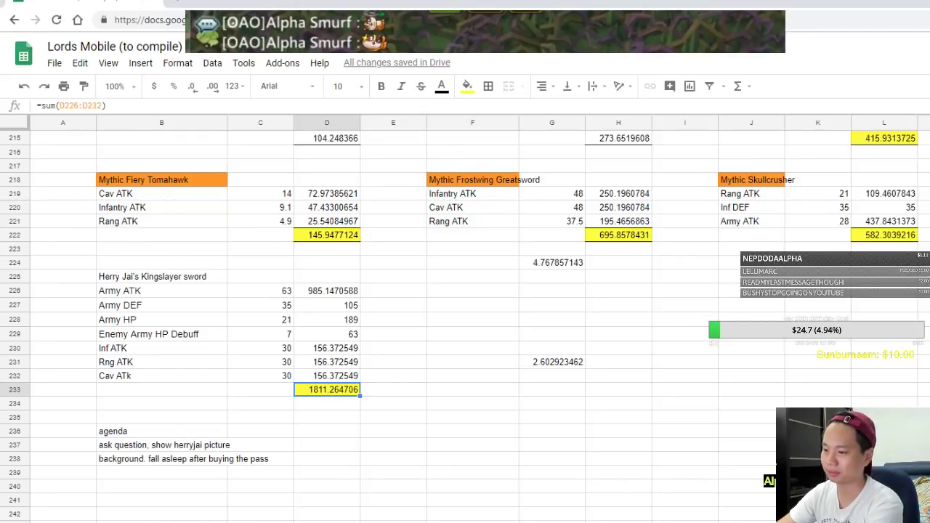
key(ctrl+Page_Up)
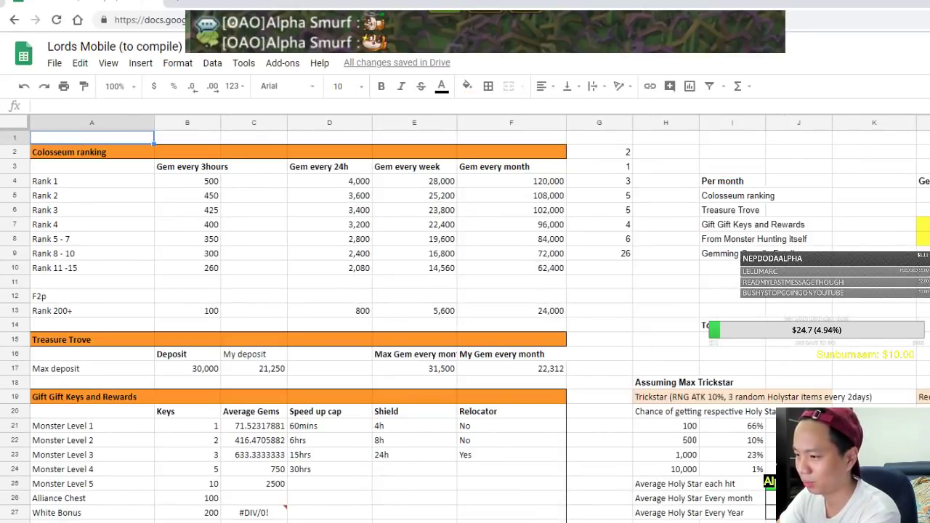
Add Hall of Fame entry 55 in row 61 with the pasted player name, then view the sword screenshot
key(ctrl+Page_Up)
scroll(228, 446, down, 15)
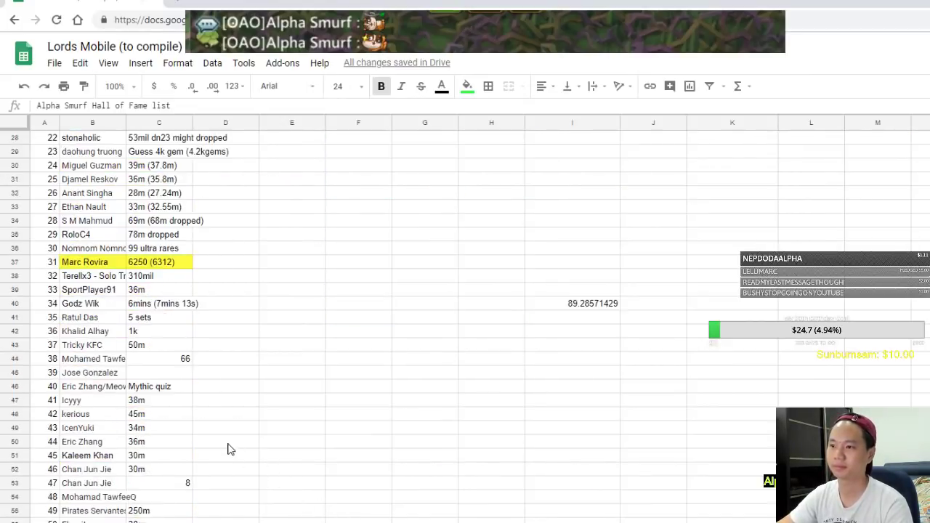
click(78, 358)
click(87, 346)
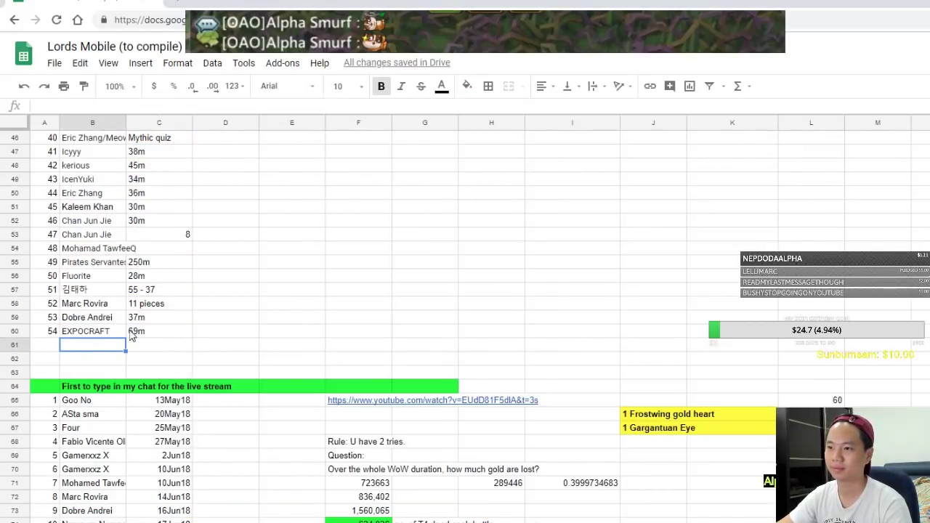
text(stonaholic)
click(49, 350)
text(55)
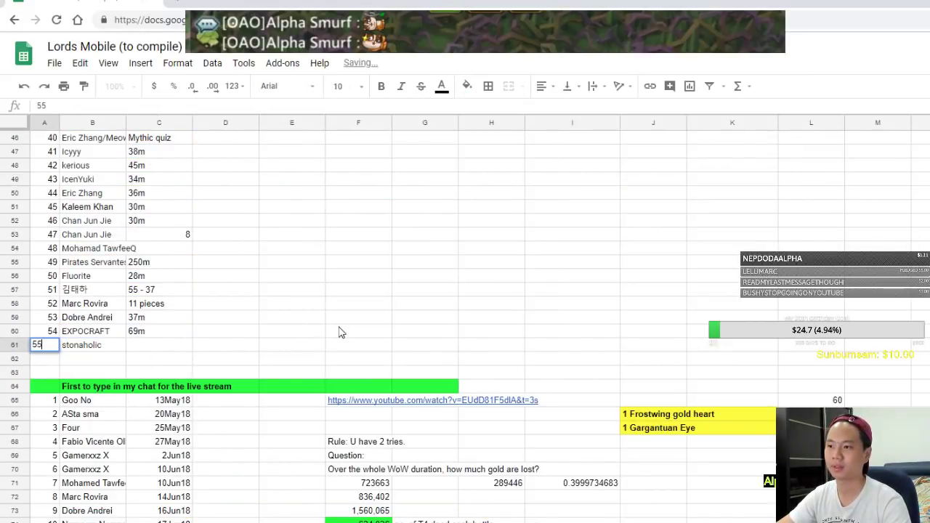
click(341, 329)
key(alt+Tab)
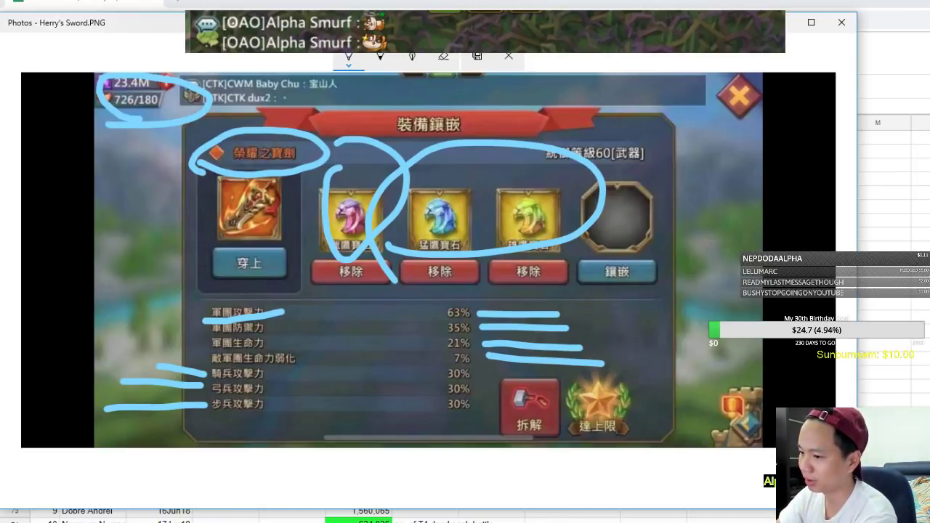
Close the sword screenshot and go to the 2018 Tips Rewind sheet
key(alt+F4)
key(ctrl+Home)
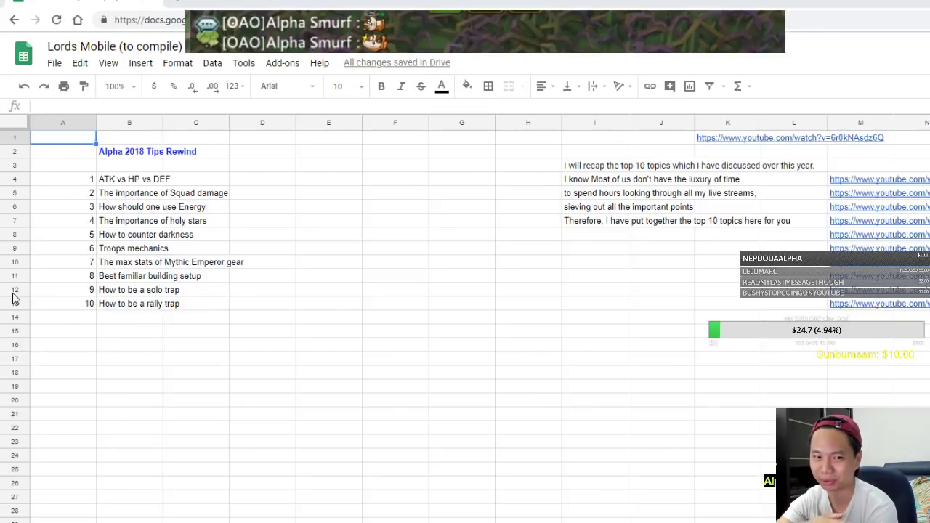
Fill cells A4:C4 and A5:C5 with orange
drag(77, 185, 218, 183)
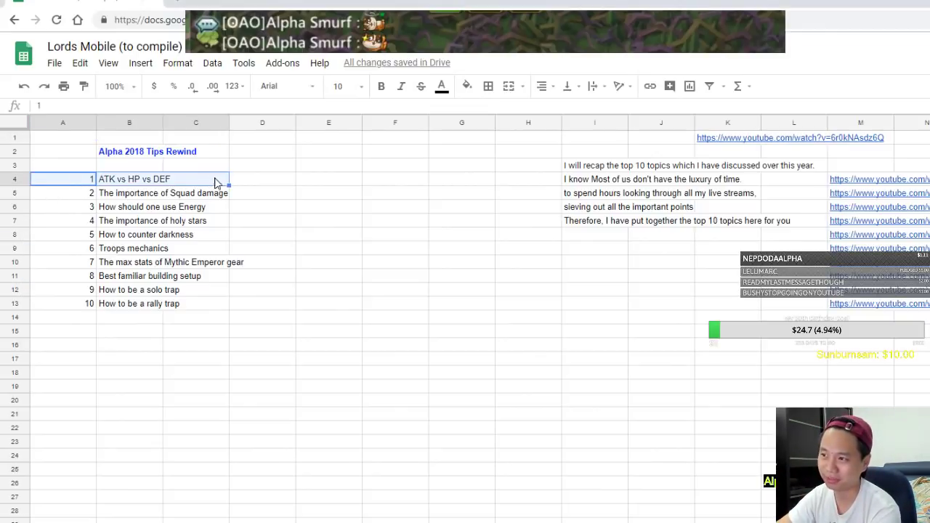
click(467, 86)
click(496, 144)
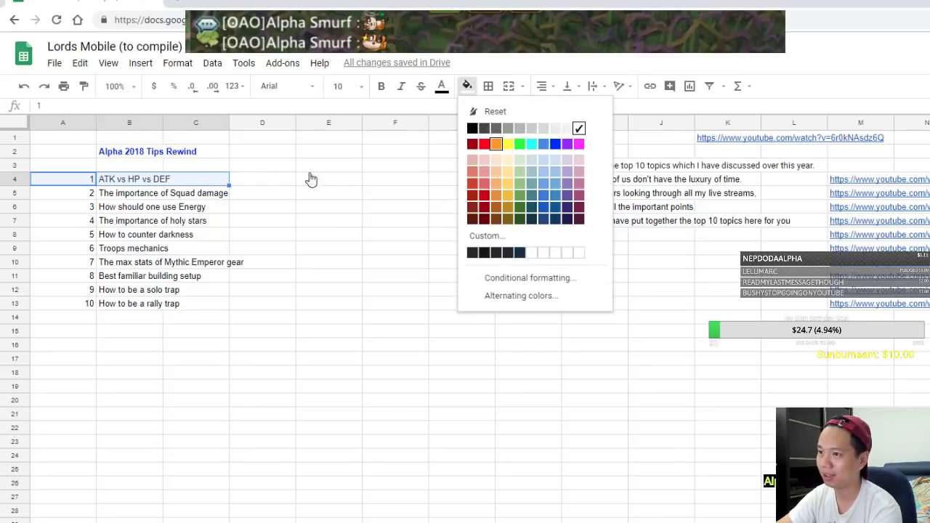
click(200, 195)
key(Left)
key(Left)
shift+click(213, 195)
click(466, 86)
click(496, 144)
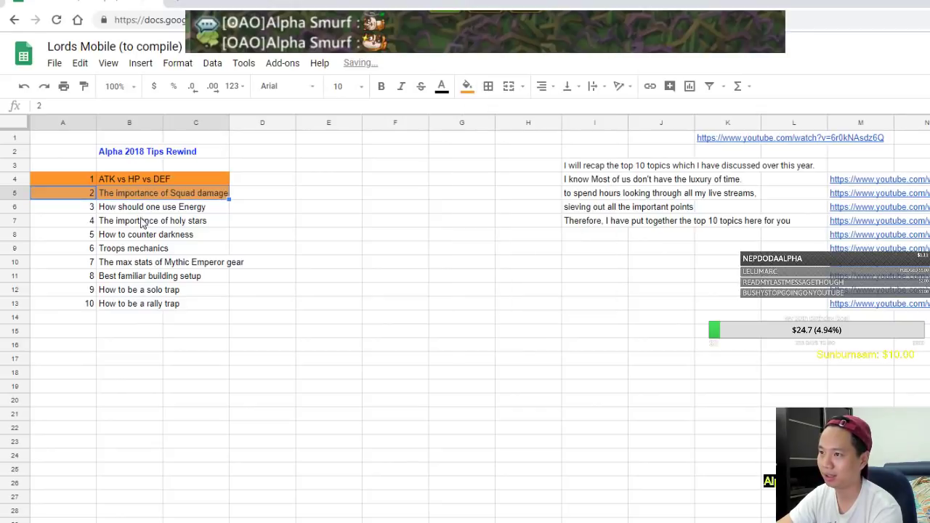
Select the whole tips list range A1:C17
drag(72, 210, 228, 210)
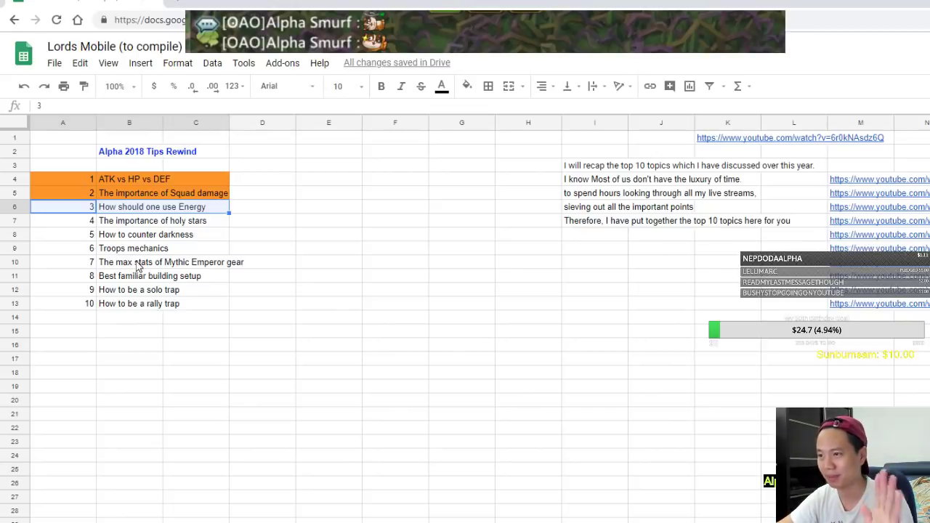
click(123, 276)
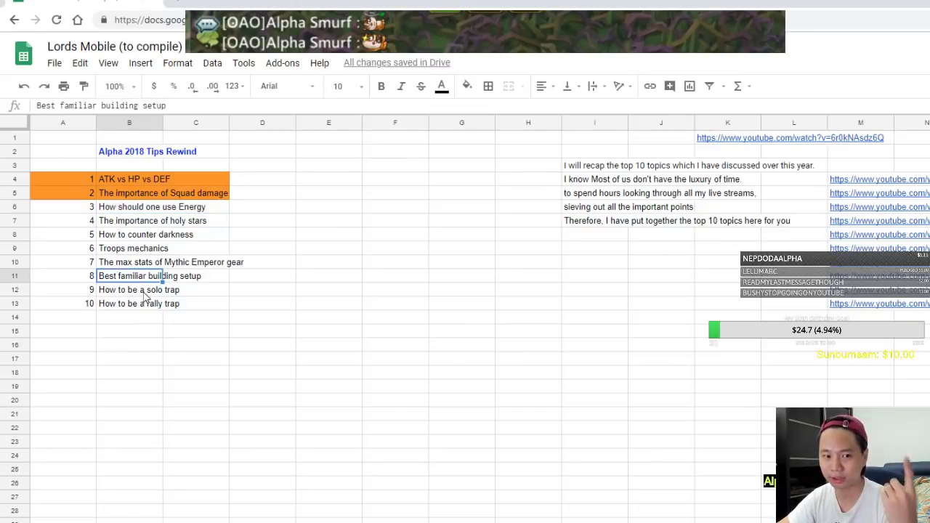
drag(65, 363, 208, 138)
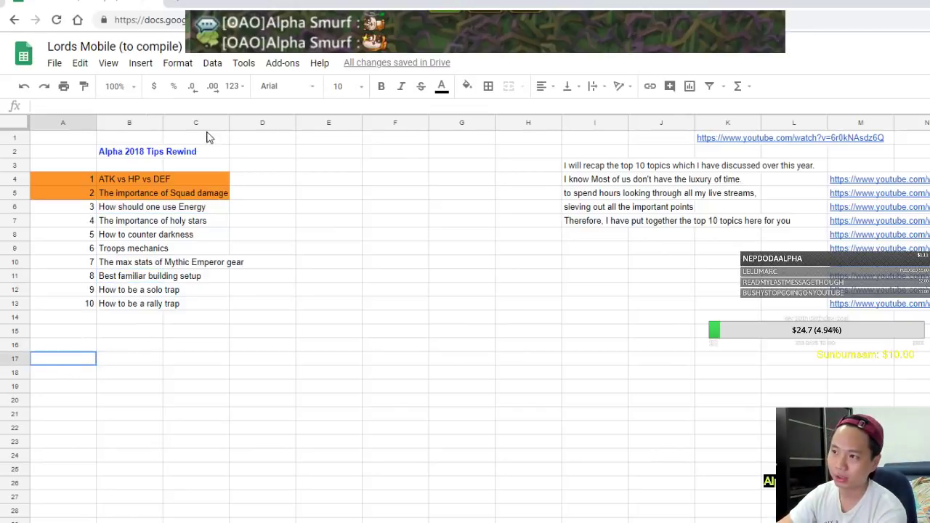